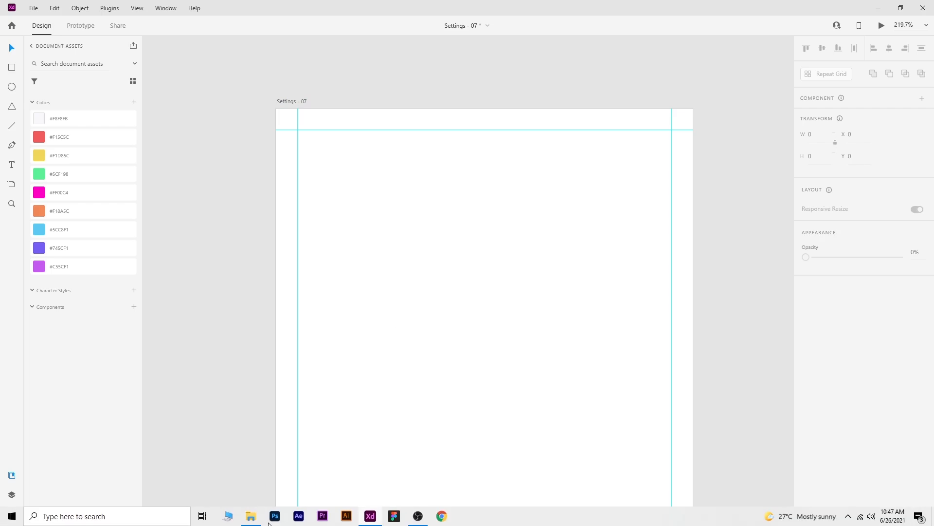
Bring the pink fur photo from the 07 - Setting folder into the design and shrink it to about 258 by 172.
left_click(251, 515)
left_click_drag(588, 80, 461, 316)
scroll(478, 304, "down", 5)
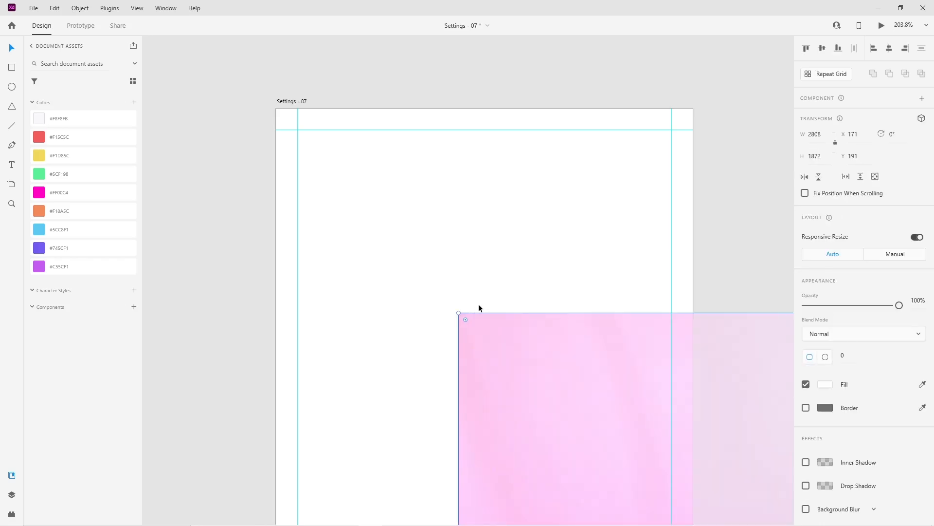
scroll(483, 310, "down", 3)
left_click_drag(582, 382, 509, 309)
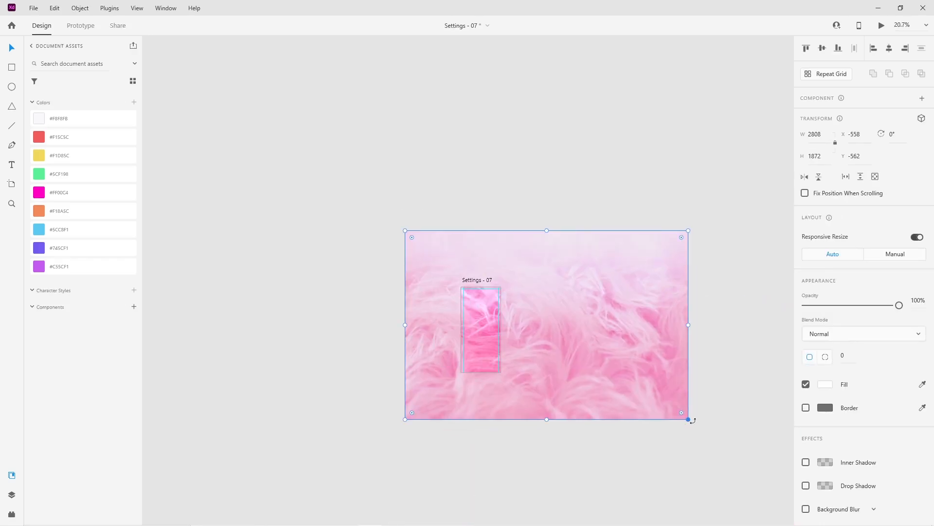
left_click_drag(691, 420, 432, 248)
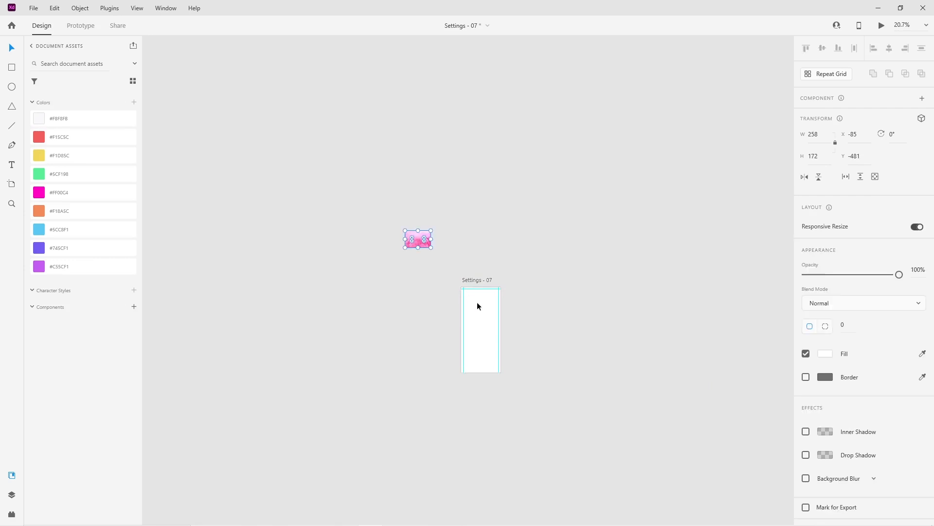
Move the pink photo to the top of the Settings - 07 artboard and fit it to the artboard's full width.
scroll(489, 314, "up", 3)
scroll(489, 314, "up", 3)
left_click_drag(240, 62, 528, 310)
left_click_drag(486, 280, 483, 270)
left_click(454, 327)
scroll(498, 245, "up", 5)
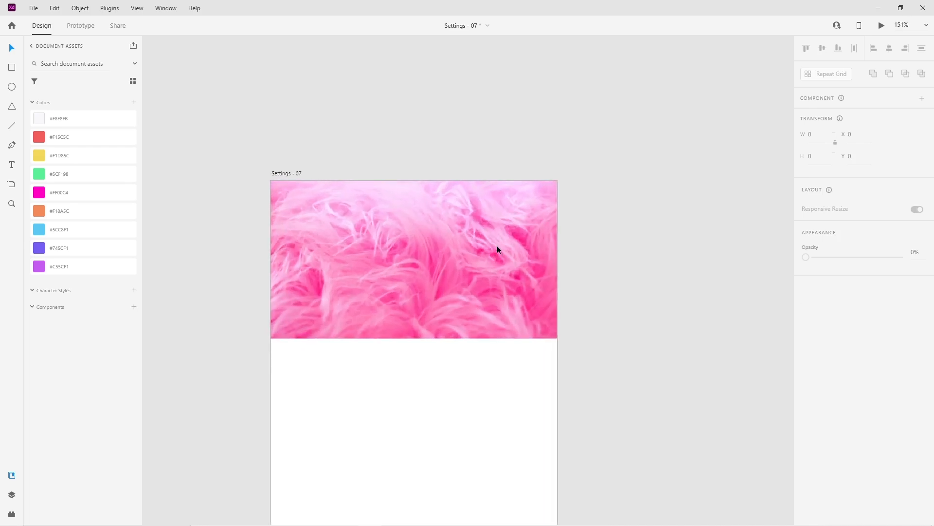
Draw a borderless rectangle over the photo from the artboard's top-left corner, 390 wide and 220 high.
left_click_drag(371, 379, 398, 390)
left_click(12, 68)
mouse_move(273, 180)
left_mouse_down()
mouse_move(315, 229)
mouse_move(453, 329)
mouse_move(594, 357)
left_mouse_up()
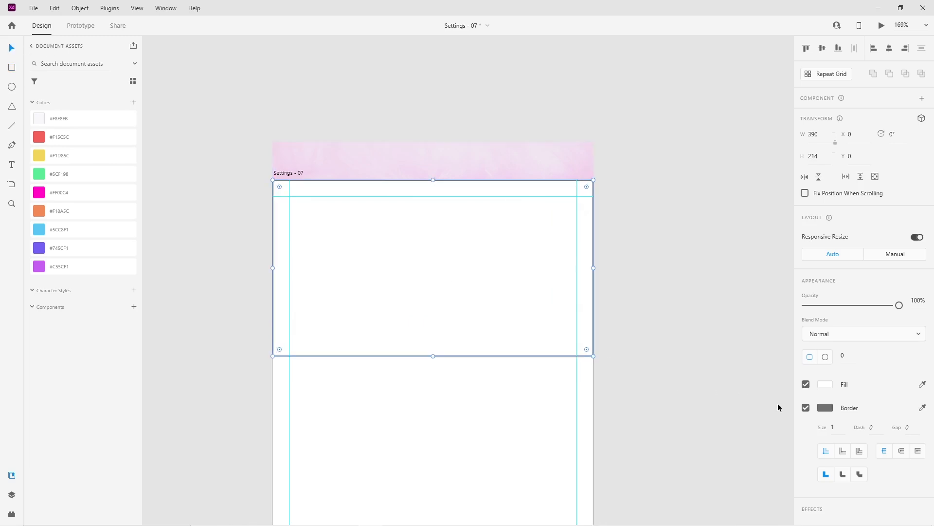
left_click(806, 408)
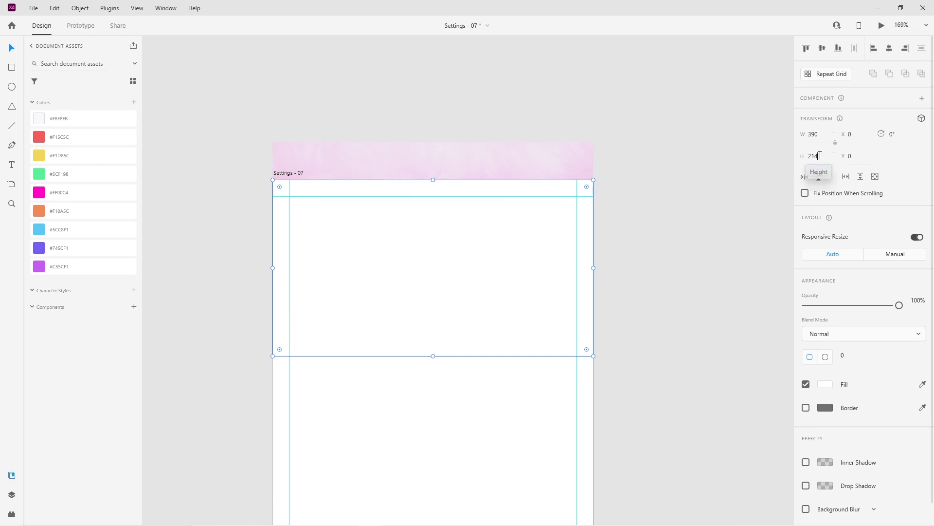
left_click_drag(820, 156, 811, 155)
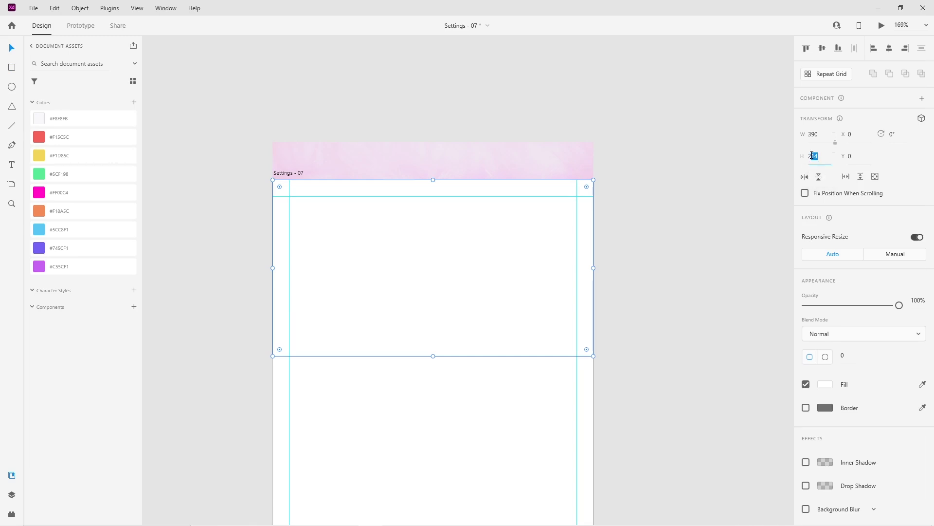
key("Return")
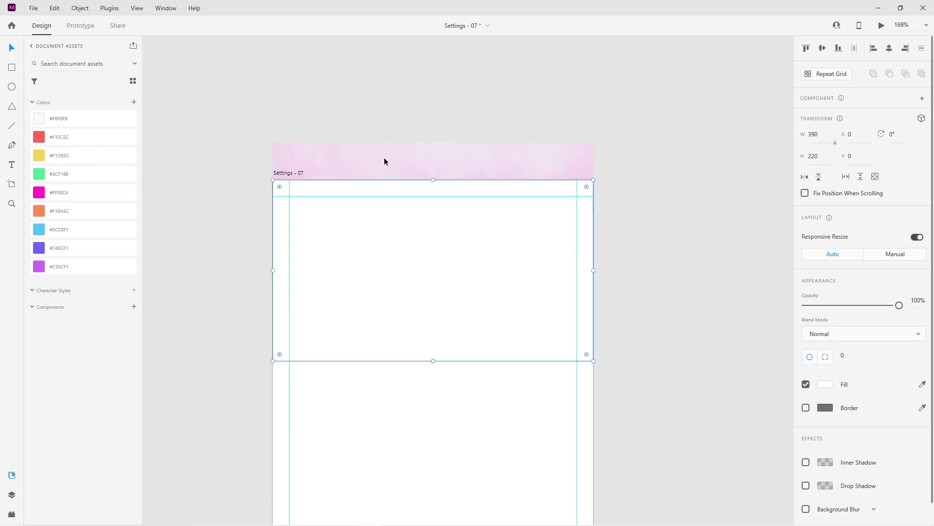
Try an Object Blur of 13 on the rectangle covering the photo.
left_click_drag(425, 180, 425, 161)
key("ctrl+z")
scroll(891, 458, "down", 1)
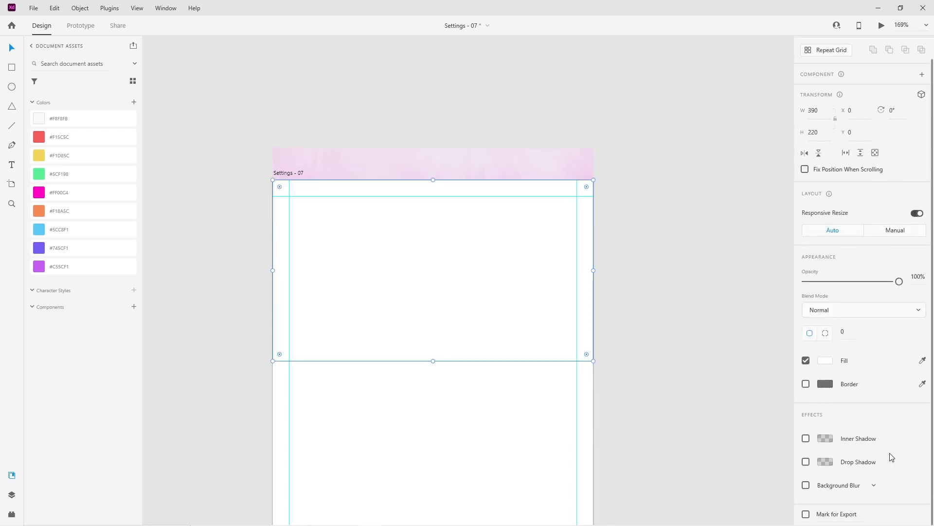
left_click(872, 488)
left_click(848, 504)
scroll(858, 484, "down", 1)
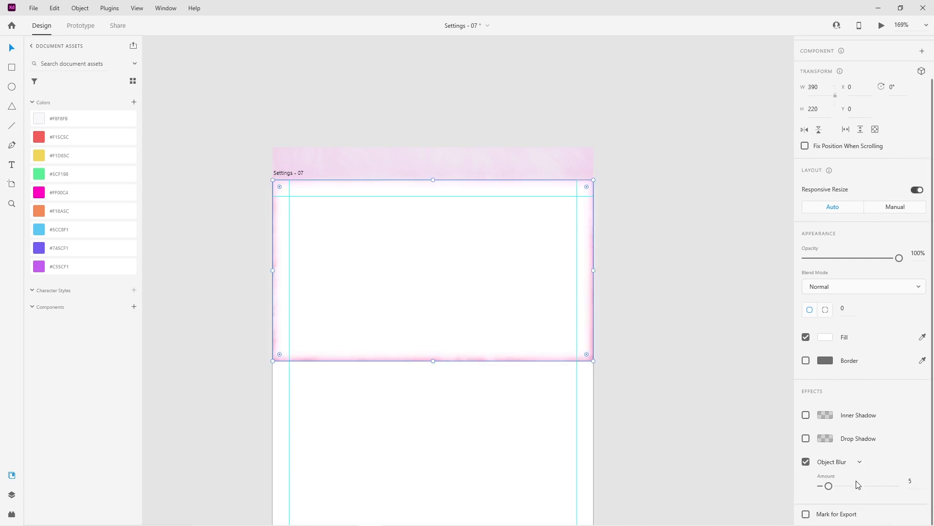
left_click_drag(831, 489, 842, 486)
Apply a Background Blur to the rectangle with amount 8 and brightness 1.
left_click(860, 461)
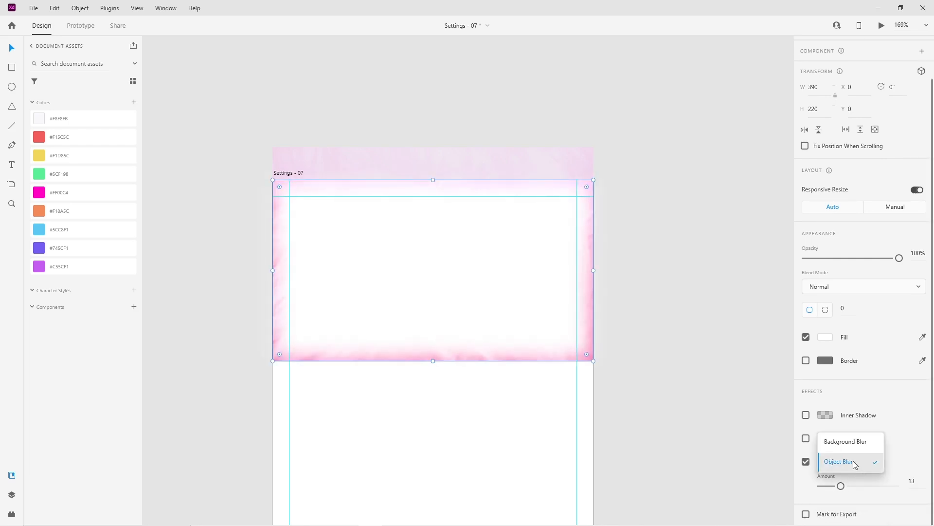
left_click(851, 445)
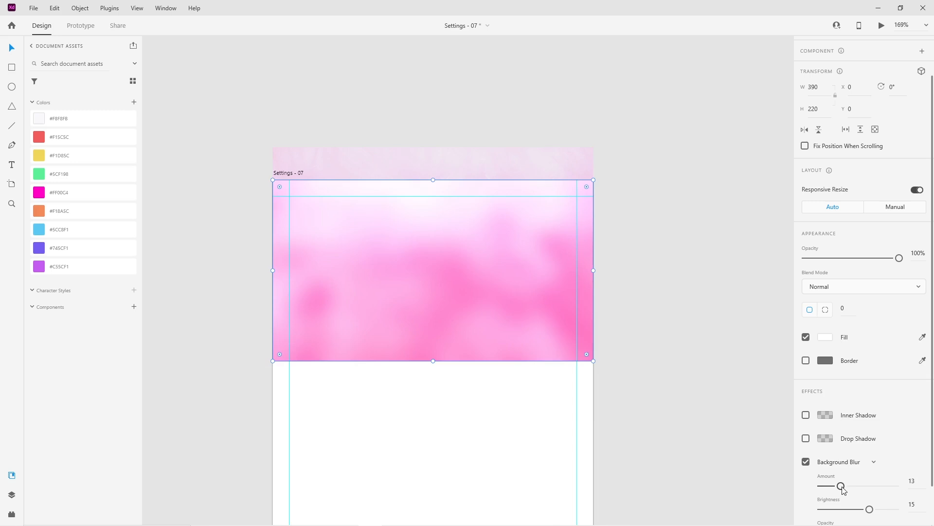
scroll(847, 479, "down", 2)
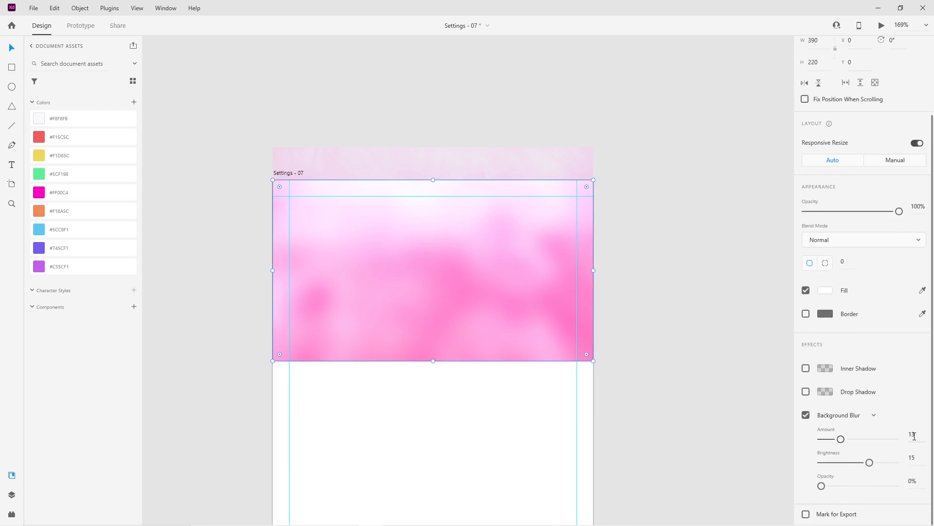
type("8")
key("Return")
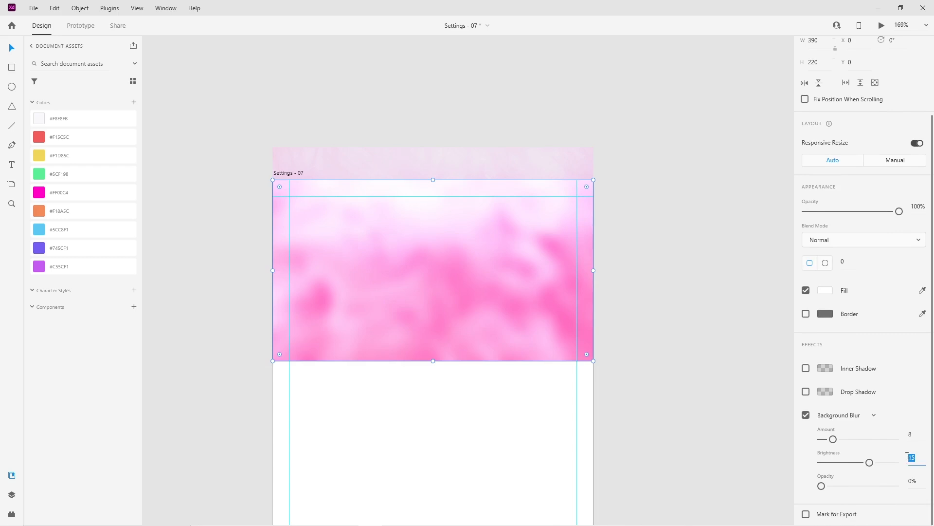
type("1")
key("Return")
left_click(378, 390)
key("space")
left_click_drag(382, 400, 402, 415)
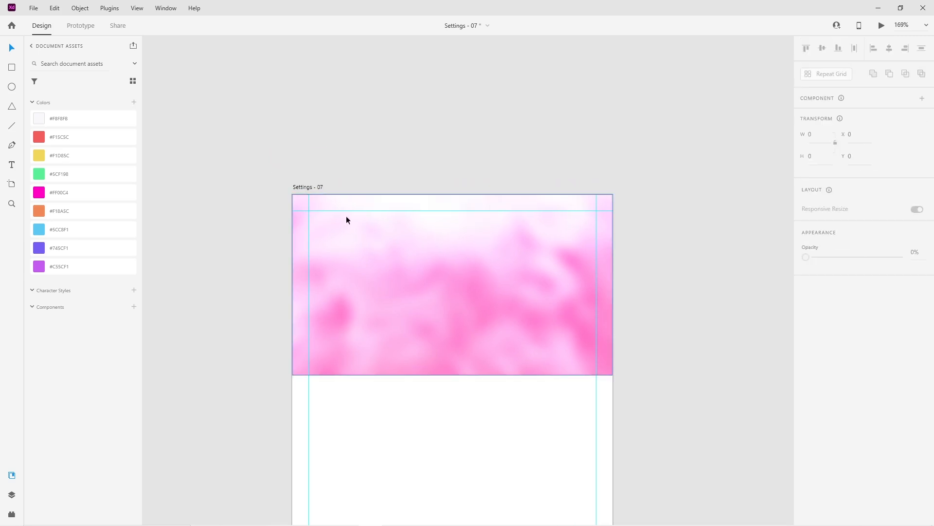
Import the back chevron icon from the 07 - Setting folder onto the white area below the blurred header.
left_click(251, 522)
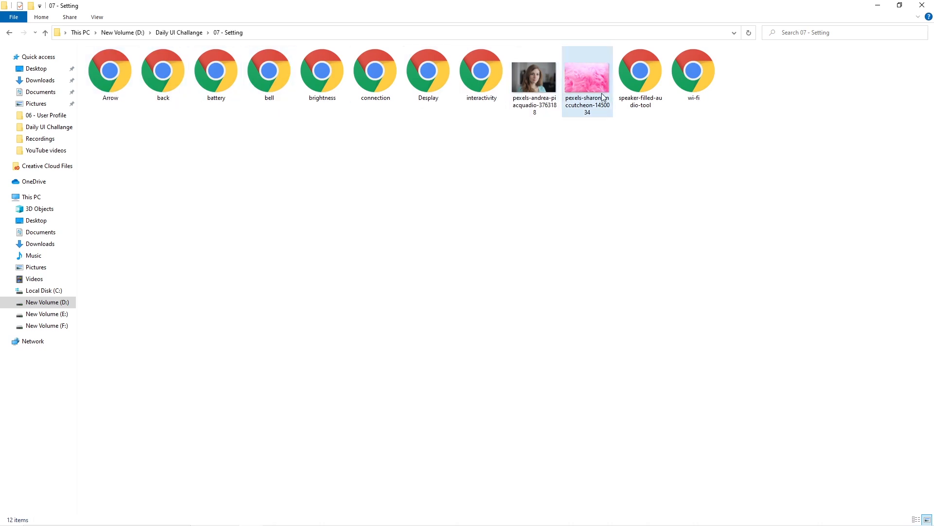
left_click_drag(168, 85, 345, 421)
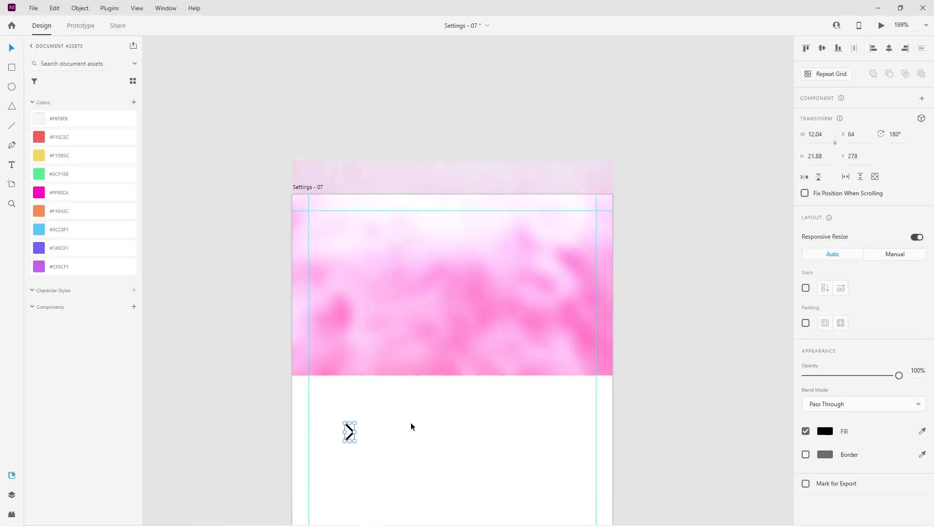
left_click(368, 446)
Import the Arrow icon from the project folder and place it at the header's upper-left guides, at X 20, Y 20.
mouse_move(346, 520)
left_click(252, 518)
left_click_drag(110, 73, 404, 422)
scroll(405, 422, "down", 2)
left_click_drag(410, 383, 327, 167)
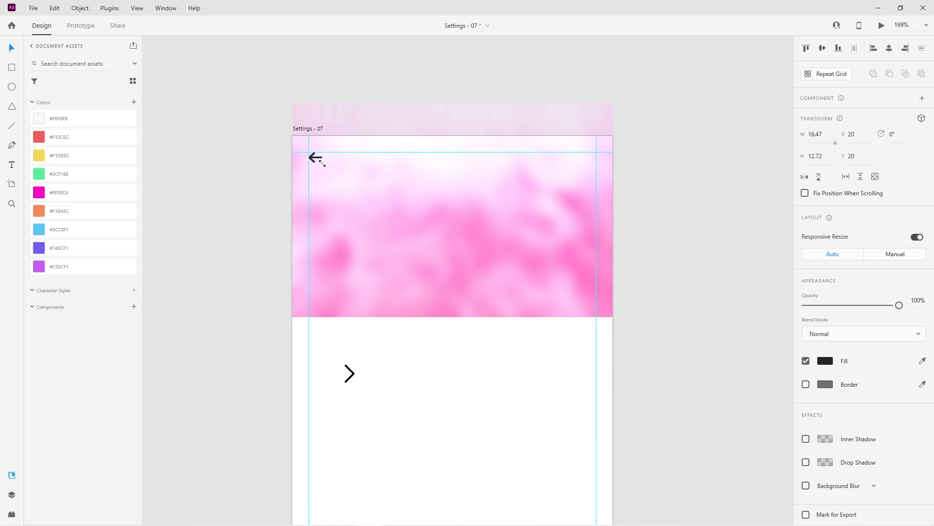
left_click(228, 218)
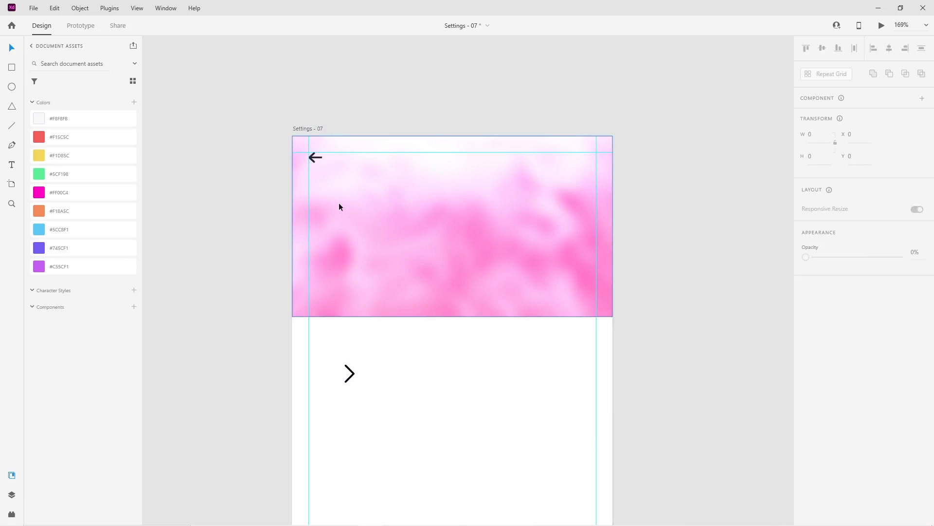
left_click(320, 160)
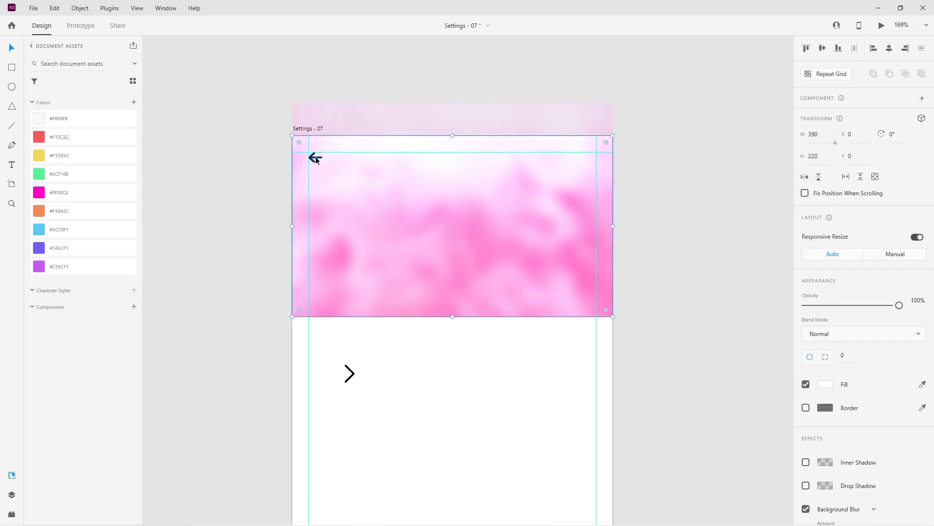
left_click(243, 242)
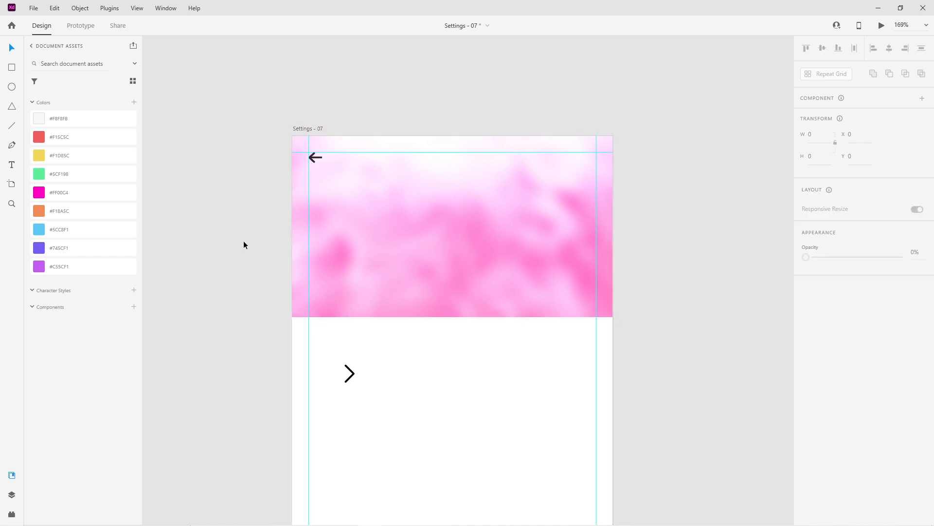
Add the text "Settings" inside the blurred header.
key("t")
left_click(398, 196)
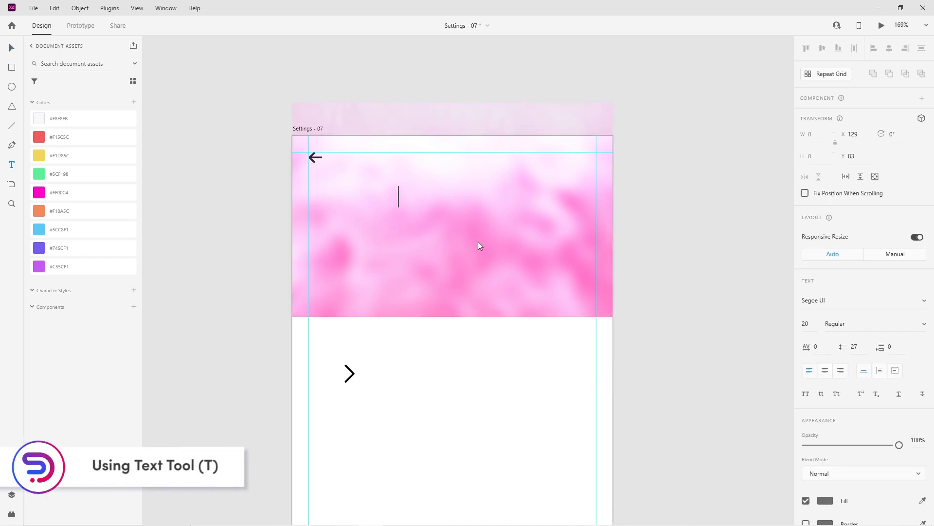
type("Settings")
key("Escape")
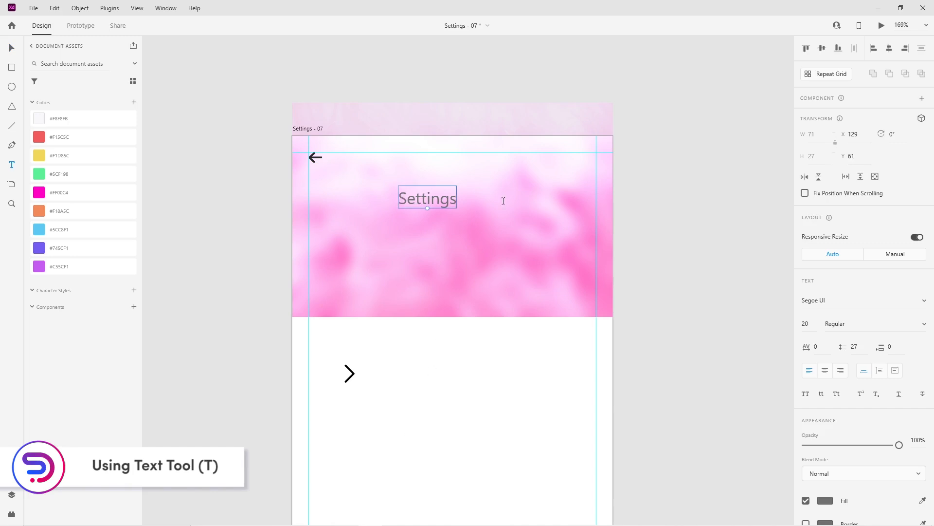
Format the Settings text in Roboto Bold at size 14.
left_click(832, 299)
type("Roboto")
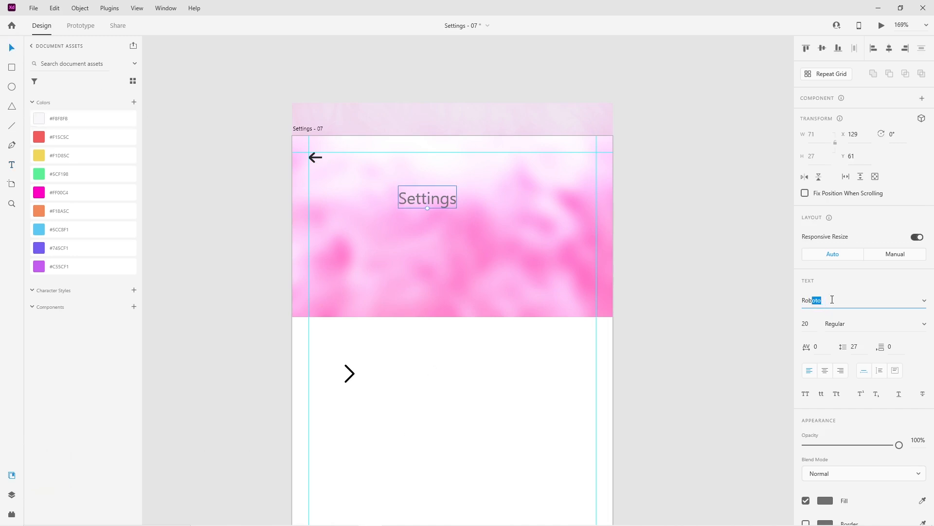
key("Return")
left_click(920, 324)
left_click(845, 363)
left_click(812, 323)
type("14")
key("Return")
left_click(478, 402)
Move the Settings title to the header's upper-right guides at X 318, Y 20 and fill it with #000000.
left_click_drag(413, 201, 570, 164)
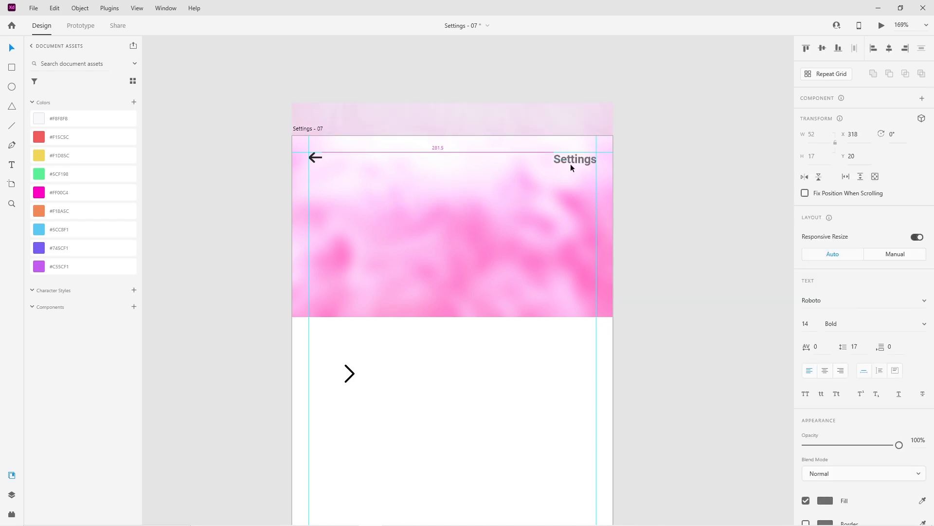
left_click(826, 500)
type("000000")
key("Return")
left_click(655, 493)
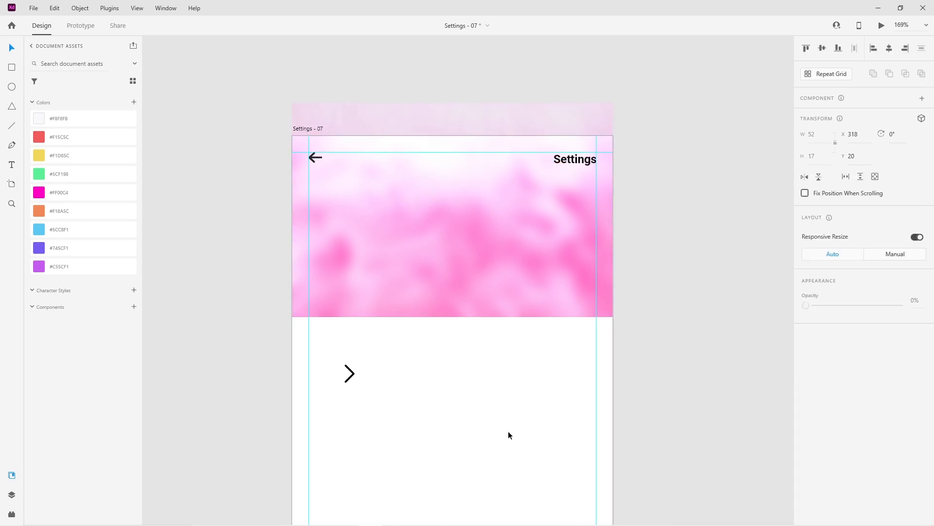
Move the chevron icon off the artboard onto the empty canvas to its left.
scroll(499, 412, "down", 4)
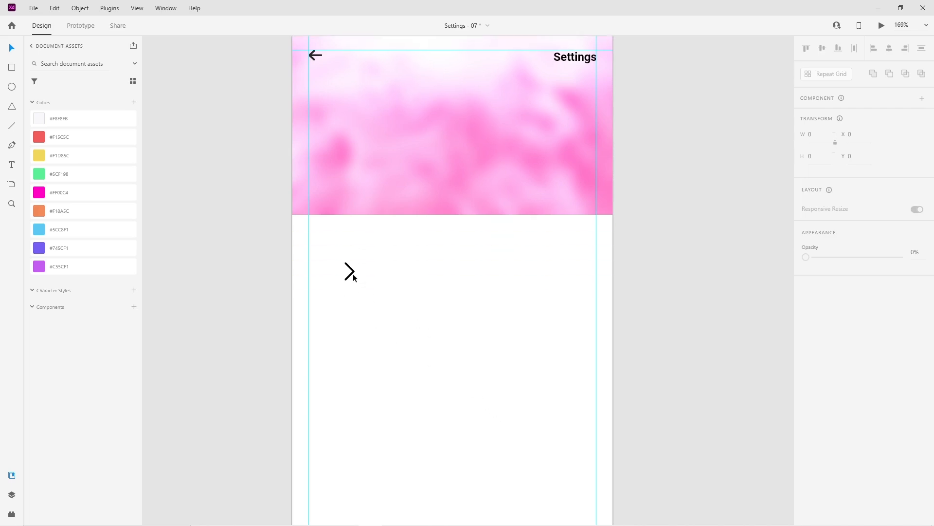
left_click_drag(351, 273, 229, 273)
scroll(422, 332, "up", 2)
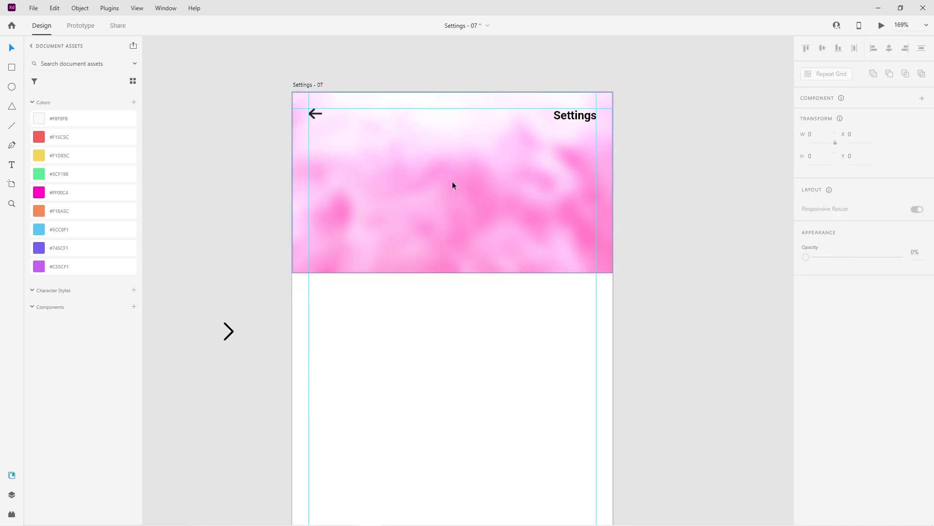
Draw a borderless 46 by 46 circle centred horizontally in the upper part of the header.
left_click(12, 88)
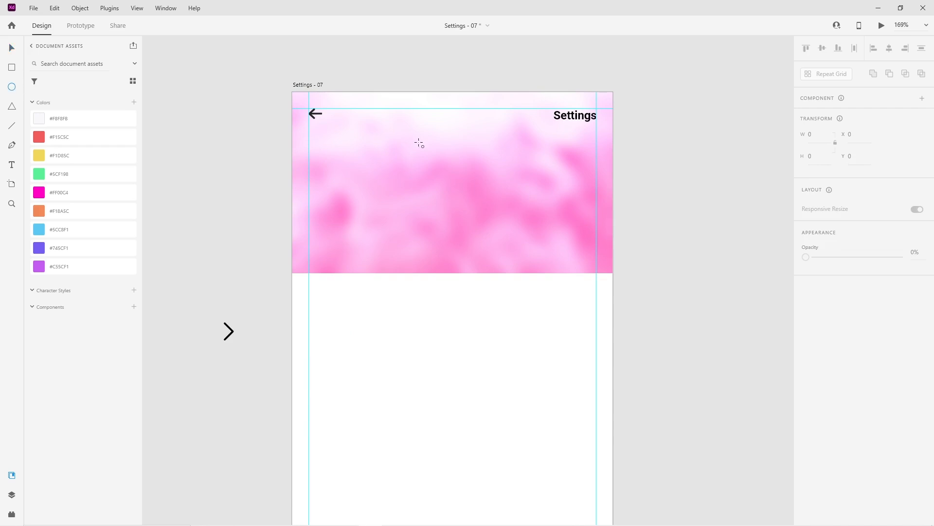
mouse_move(442, 164)
left_mouse_down()
mouse_move(463, 189)
mouse_move(453, 164)
left_mouse_up()
left_click(806, 384)
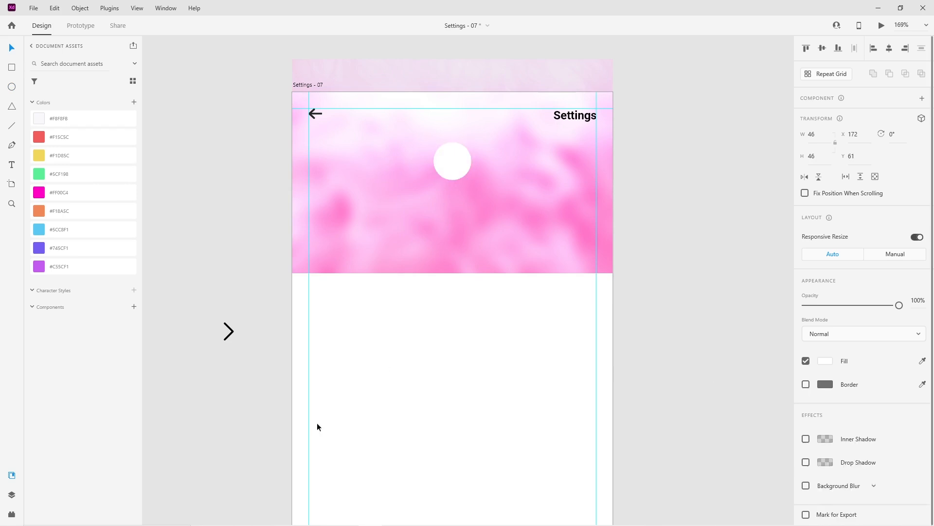
Fill the header circle with the woman's portrait photo from the 07 - Setting folder.
left_click(254, 517)
left_click(378, 353)
left_click_drag(535, 74, 453, 163)
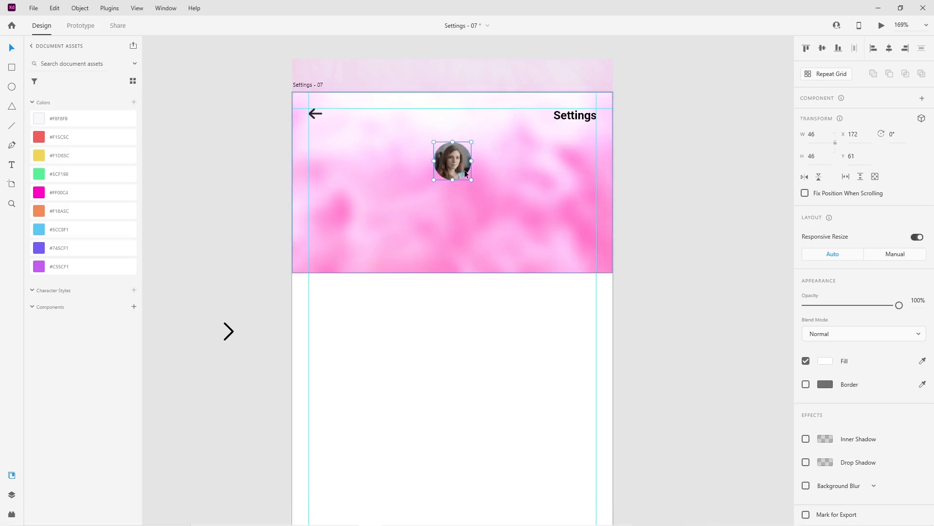
left_click(434, 328)
Duplicate the Settings title below the portrait, replace its text with the profile's first name, and centre it under the circle.
left_click_drag(564, 117, 453, 208)
double_click(452, 202)
type("Amelia")
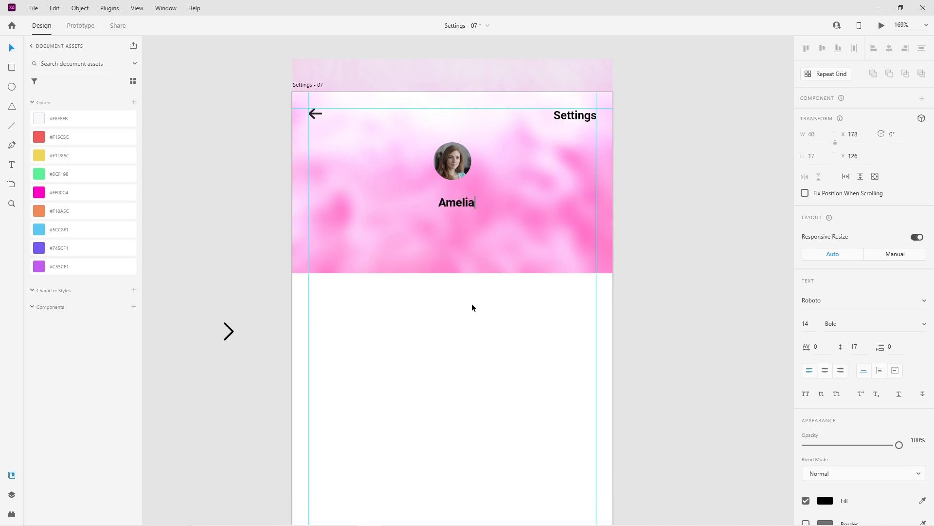
key("Escape")
left_click_drag(458, 201, 454, 198)
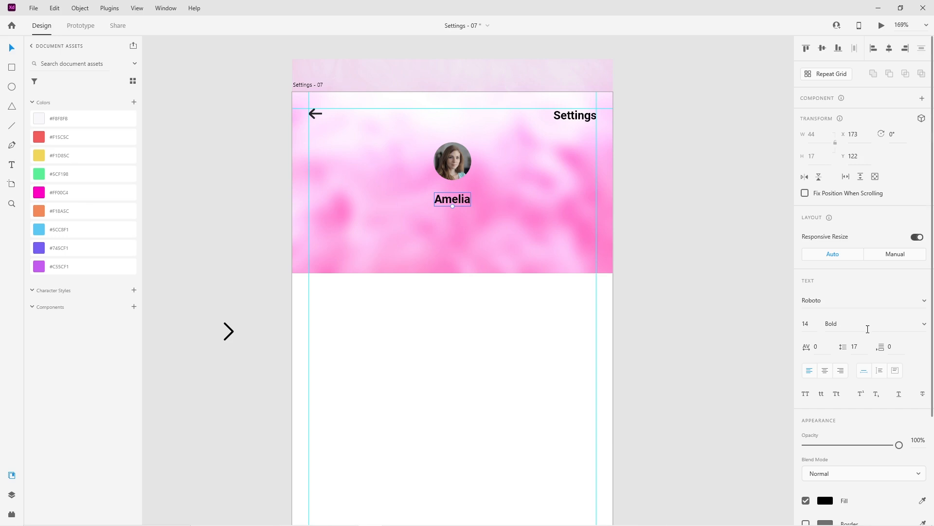
Set the profile name's font size to 20 and re-centre it beneath the portrait.
type("20")
key("Return")
left_click(705, 349)
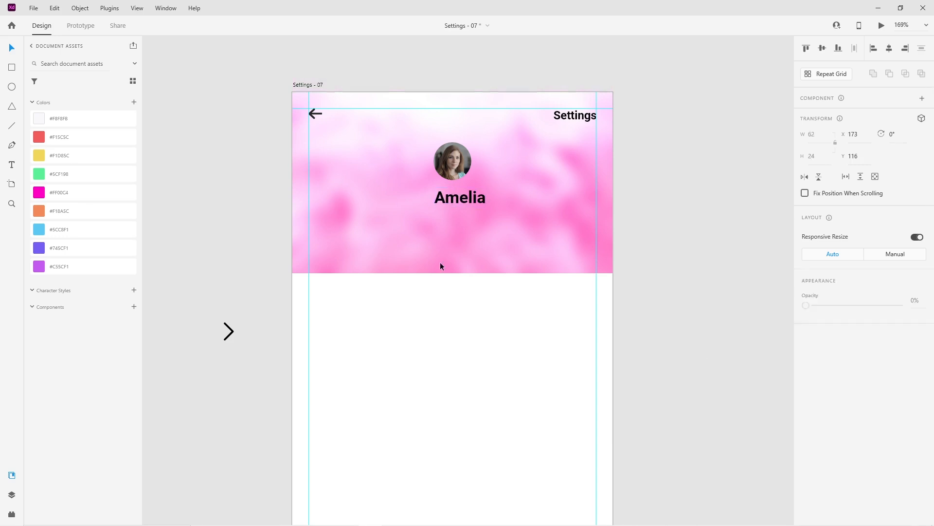
double_click(459, 201)
left_click_drag(460, 201, 452, 199)
key("Escape")
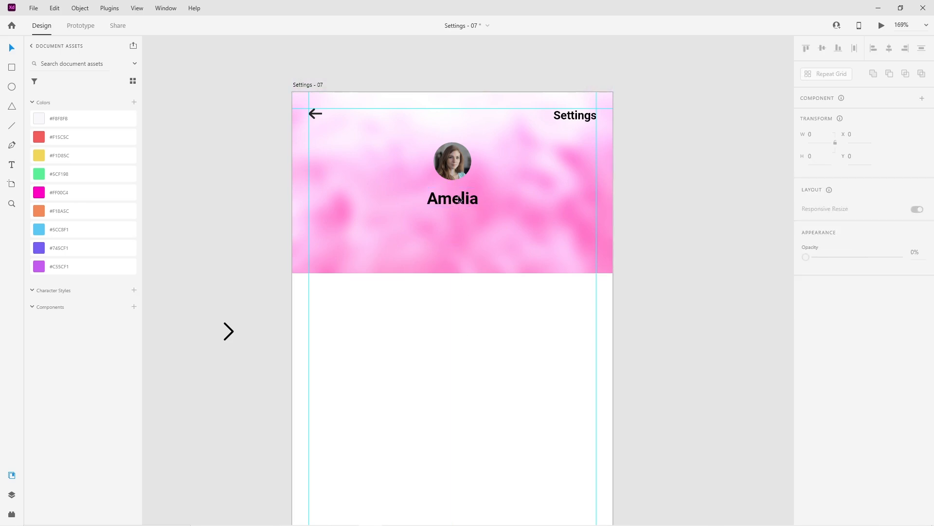
Duplicate the profile name below itself in the header and extend the copy into the profile's e-mail address.
scroll(458, 197, "down", 1)
left_click_drag(455, 170, 455, 195)
double_click(455, 195)
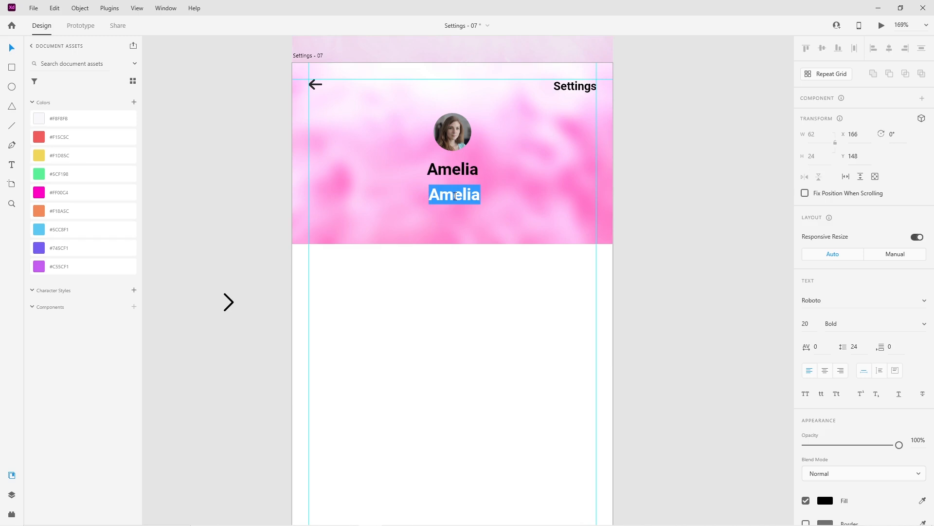
key("Right")
type("1234@emai")
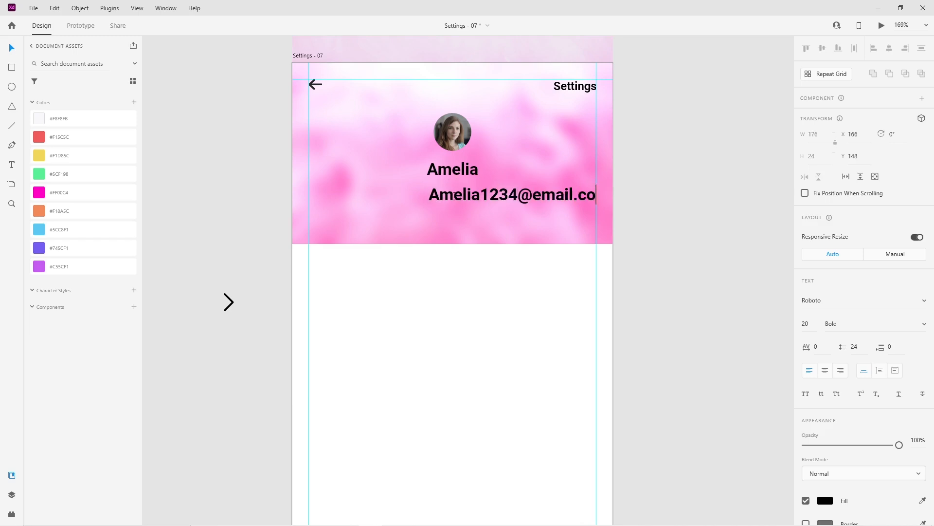
key("Escape")
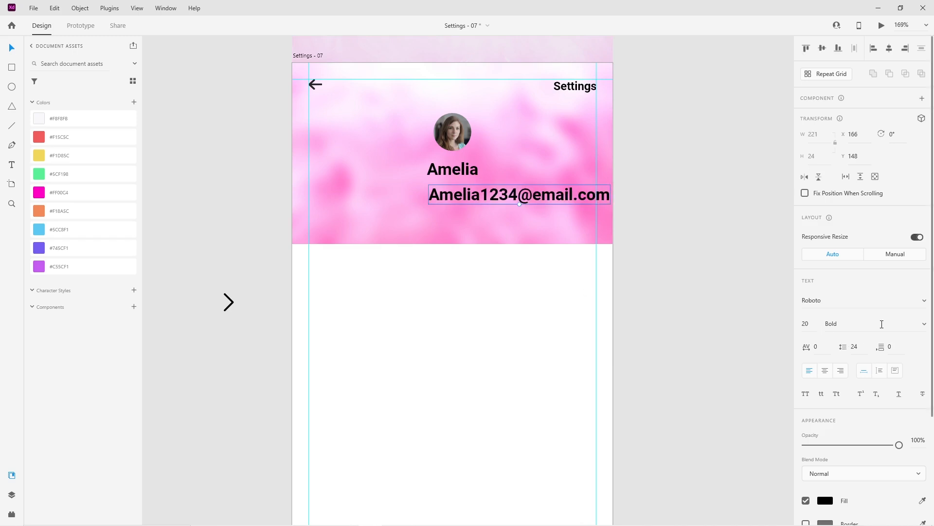
Set the e-mail text to Regular at size 12 and centre it directly beneath the profile name.
left_click(921, 325)
left_click(847, 243)
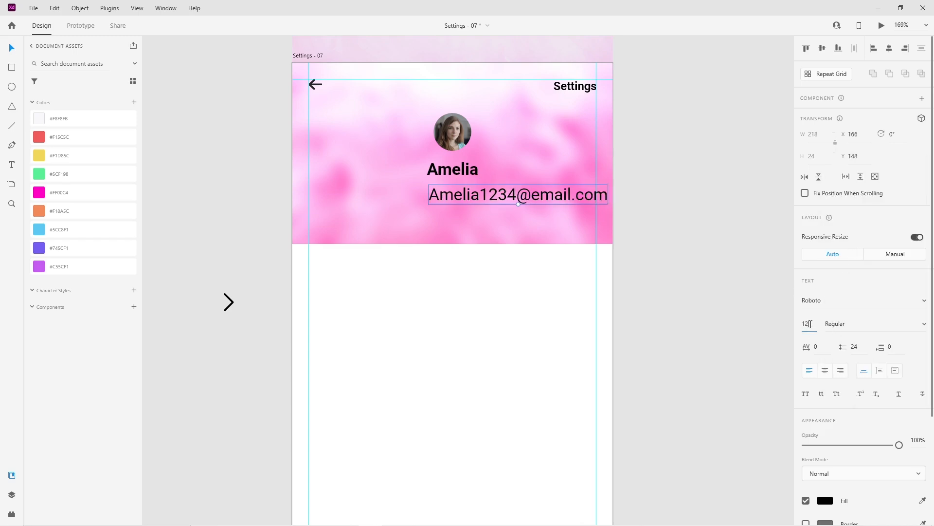
key("Return")
left_click_drag(492, 198, 466, 186)
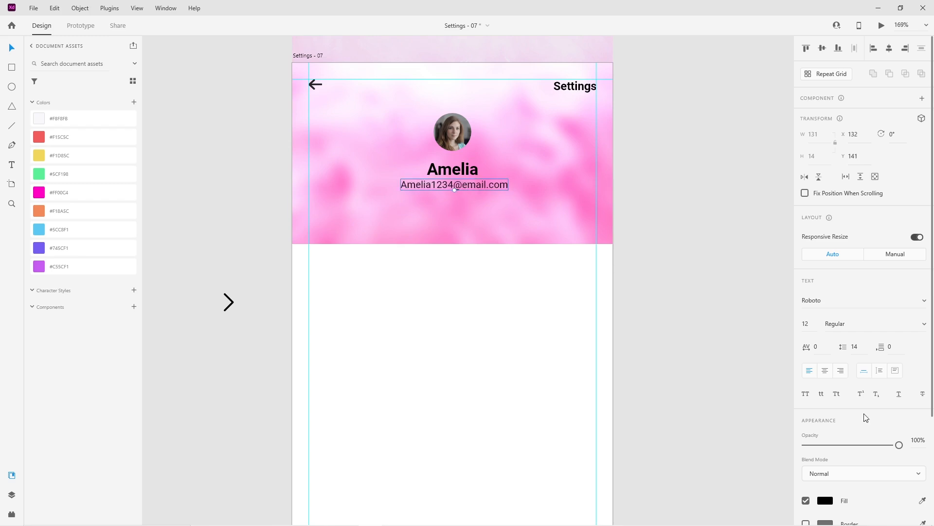
Lower the fill opacity of the e-mail text to about 39%.
scroll(842, 472, "down", 3)
left_click(827, 361)
left_click_drag(796, 341, 790, 351)
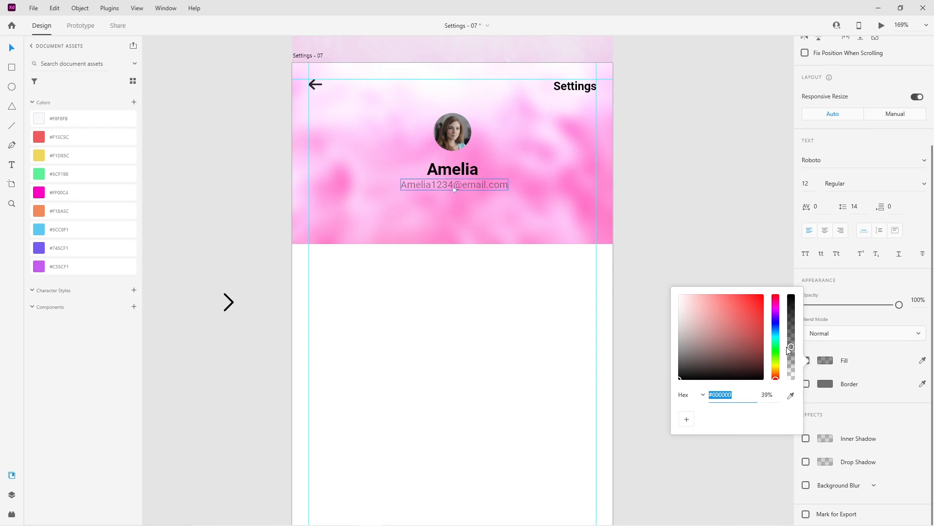
left_click(483, 346)
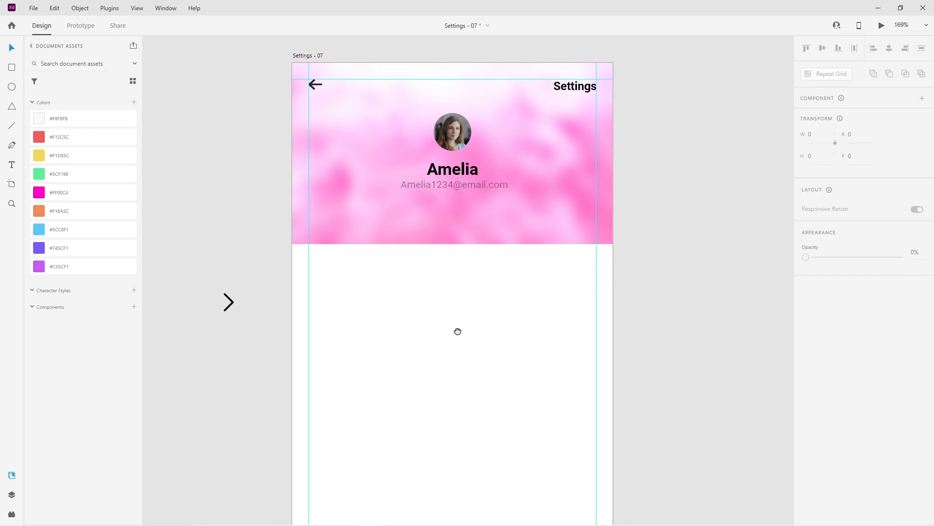
Move the portrait, profile name and e-mail text together about 12 px down in the header.
left_click_drag(457, 331, 455, 364)
left_click(456, 204)
left_click(457, 220, "shift")
left_click_drag(508, 228, 448, 153)
key("shift+Down")
key("shift+Down")
key("Up")
key("Up")
key("Up")
key("Up")
key("Up")
key("Up")
key("Up")
key("Up")
left_click(439, 305)
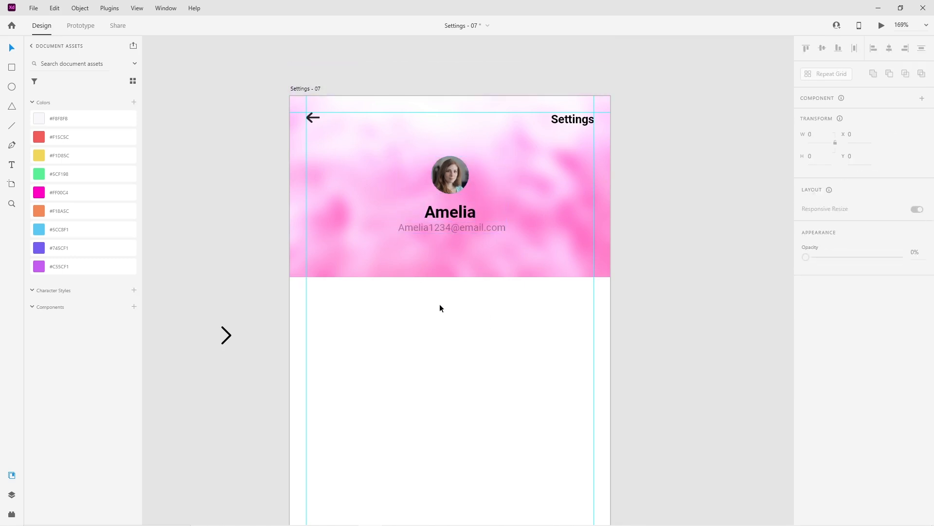
Draw a borderless white rectangle about 390 by 637 from the header's lower edge to the artboard's bottom.
scroll(439, 304, "down", 5)
left_click(11, 68)
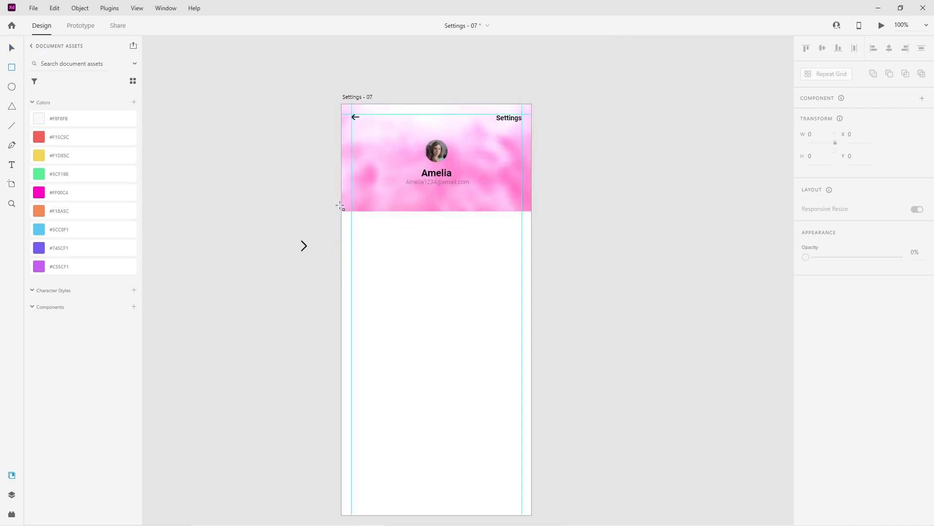
left_click_drag(342, 205, 531, 515)
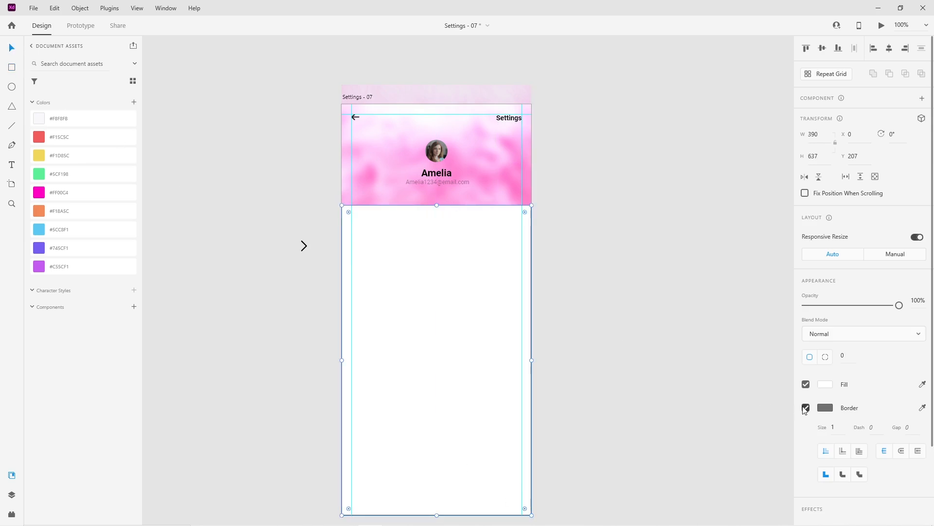
left_click(805, 408)
Raise the white panel's top edge to Y 191 and set its height to 665.
left_click_drag(438, 204, 437, 197)
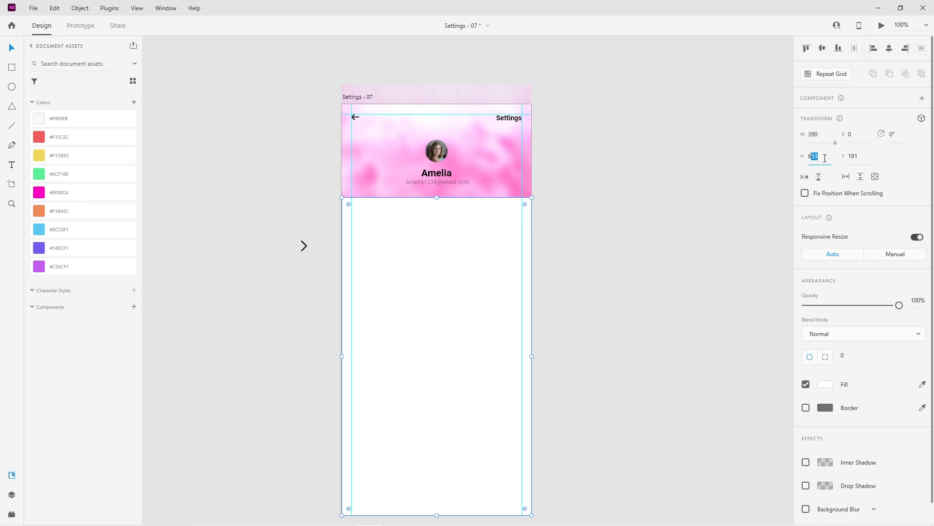
key("Return")
left_click(293, 322)
left_click(526, 225)
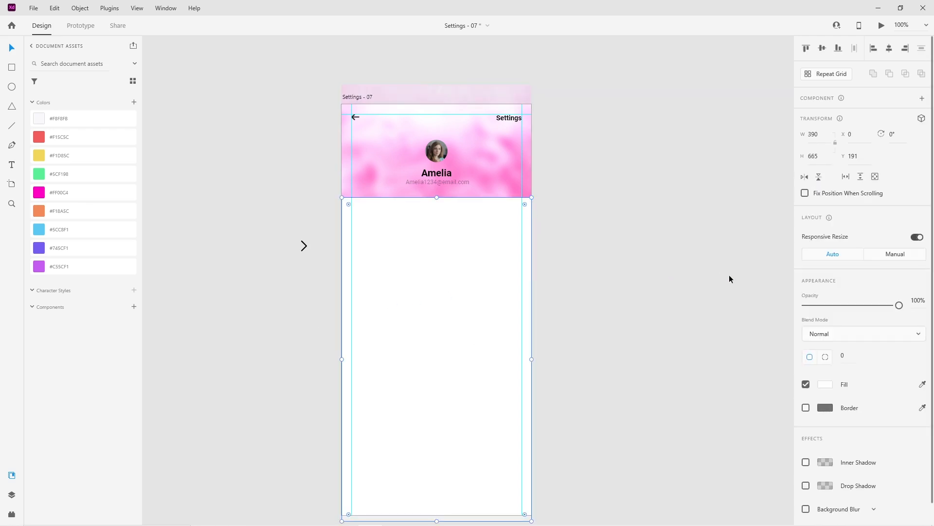
Round only the white panel's two top corners with a radius of 40.
left_click(847, 357)
type("20")
key("Return")
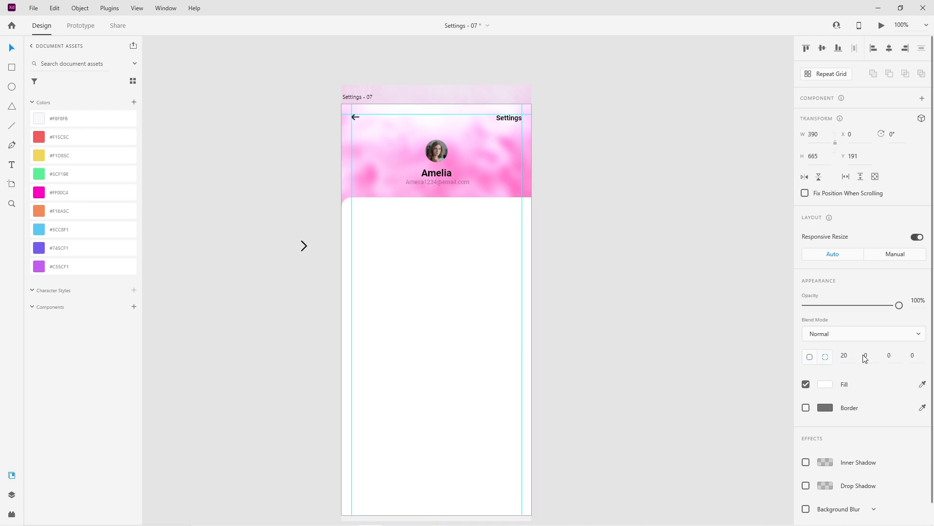
left_click(869, 356)
type("2")
left_click(850, 353)
type("40")
left_click(872, 356)
type("40")
left_click(559, 345)
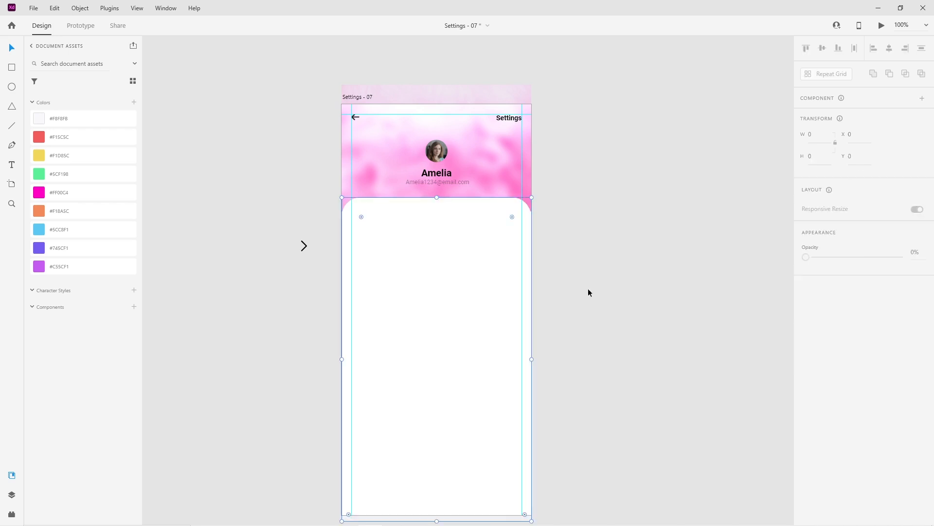
Move the white panel slightly up and shift the portrait, name and e-mail group up to Y 53.
left_click_drag(492, 240, 492, 225)
left_click(445, 172)
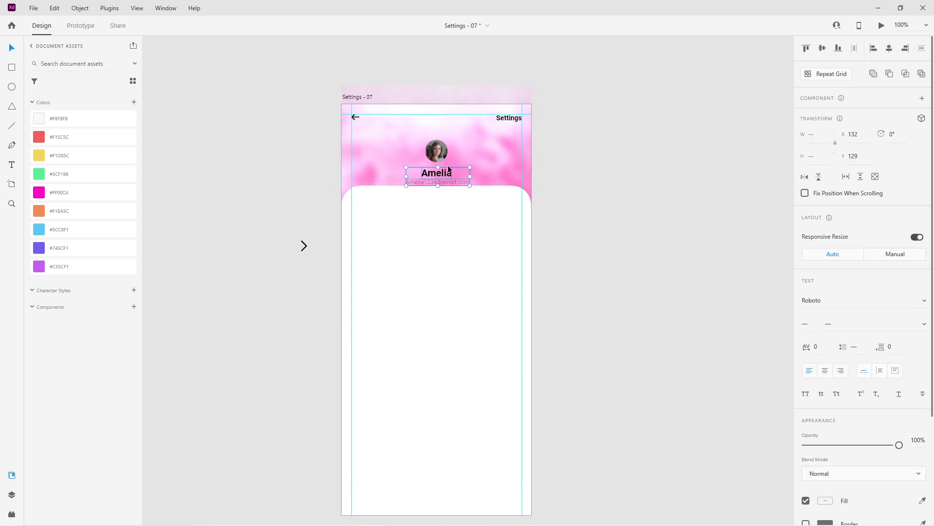
left_click(443, 150, "shift")
key("shift+Up")
key("shift+Up")
key("Down")
key("Down")
key("Up")
key("Up")
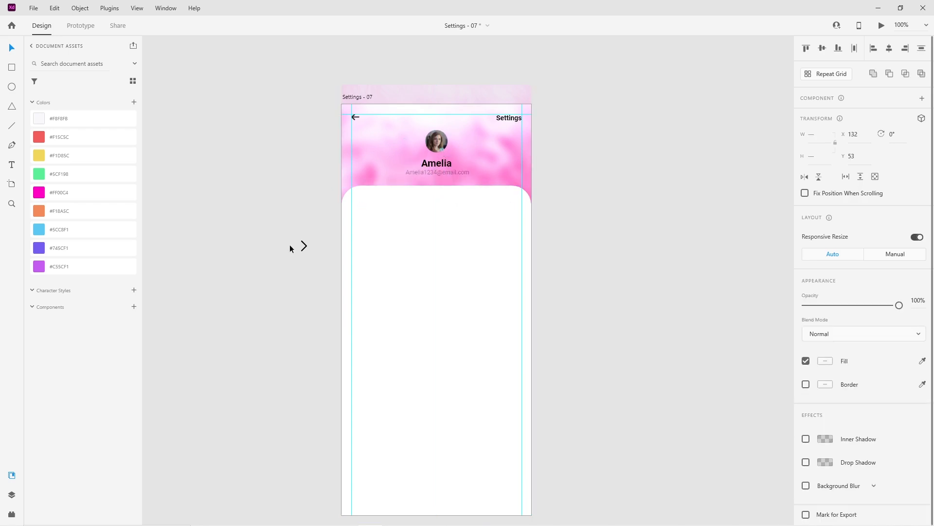
left_click(289, 248)
Reposition the white panel at Y 179 and the portrait, name and e-mail group at Y 55.
scroll(454, 370, "down", 1)
left_click(454, 373)
left_click_drag(435, 445, 440, 449)
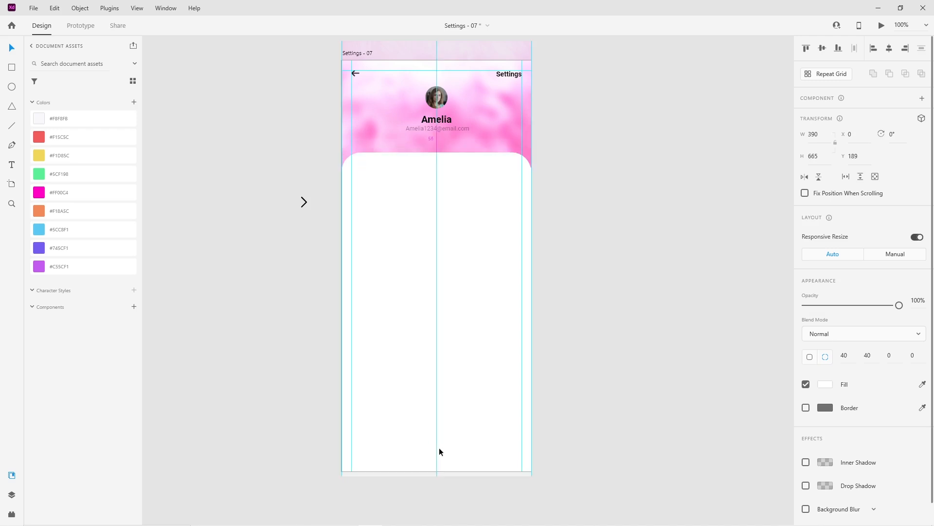
left_click(412, 483)
left_click(448, 126)
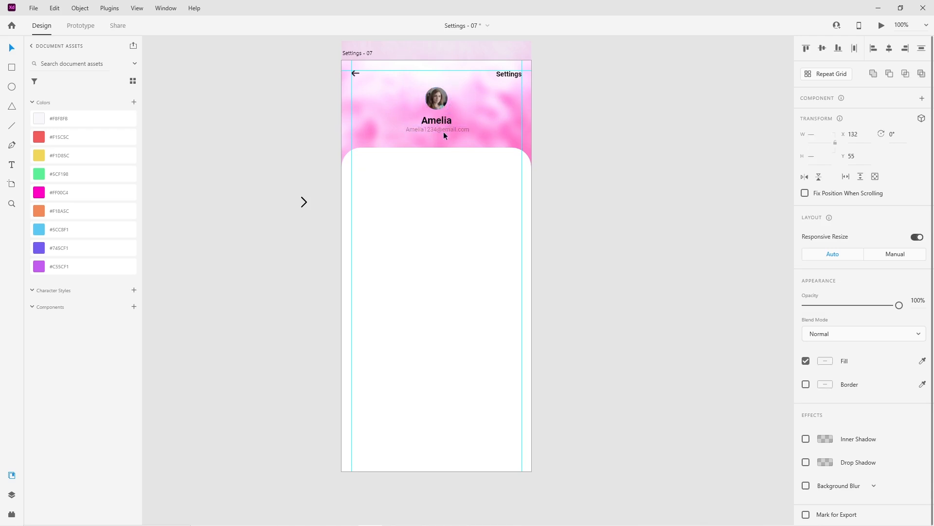
left_click(253, 280)
Draw a 350-wide card between the margin guides near the panel's top and set its height to 150.
scroll(417, 181, "up", 2)
scroll(414, 175, "up", 1)
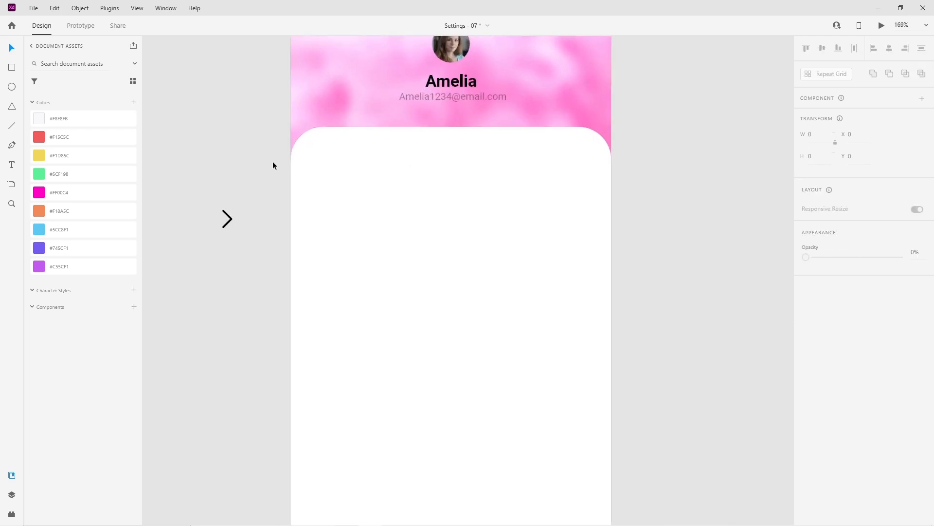
left_click(12, 69)
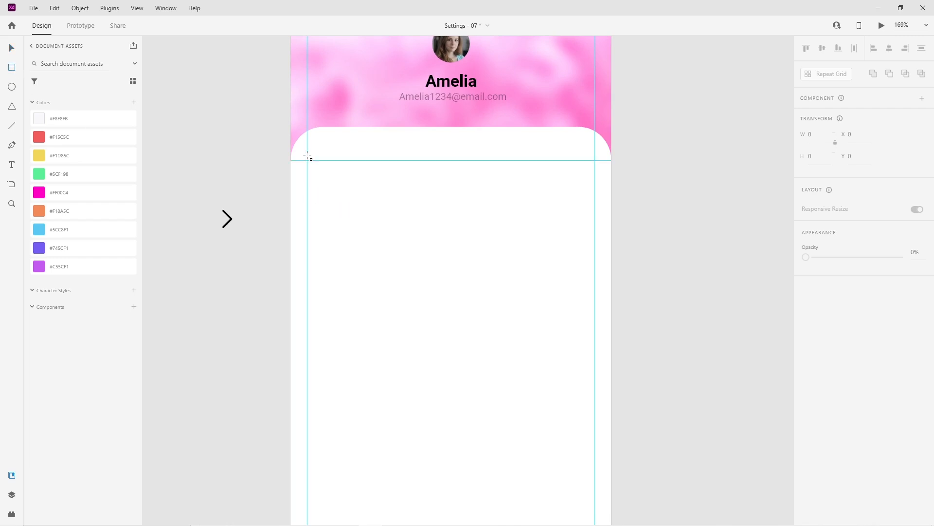
left_click_drag(307, 147, 595, 306)
left_click(12, 48)
left_click_drag(821, 156, 815, 156)
key("Return")
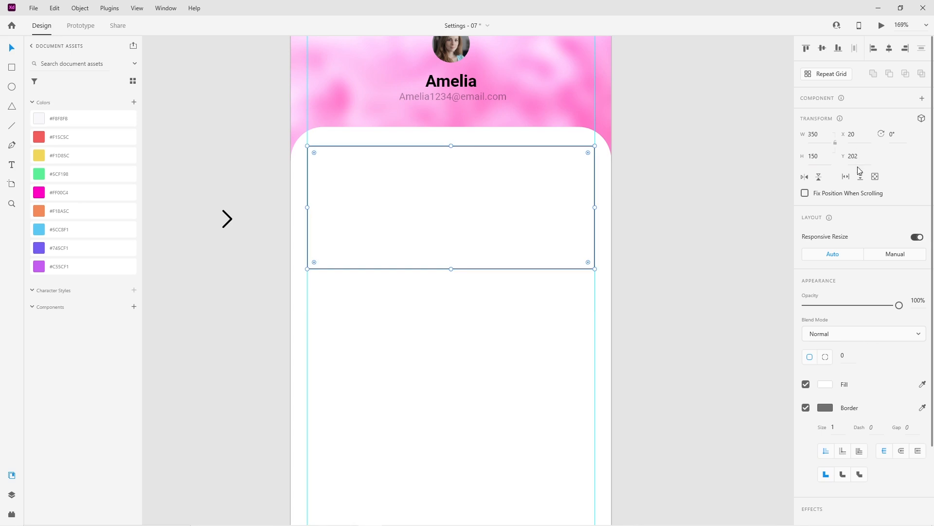
Round the card's corners with a radius of 22 and nudge it up to Y 201.
left_click(851, 359)
type("22")
key("Return")
key("Up")
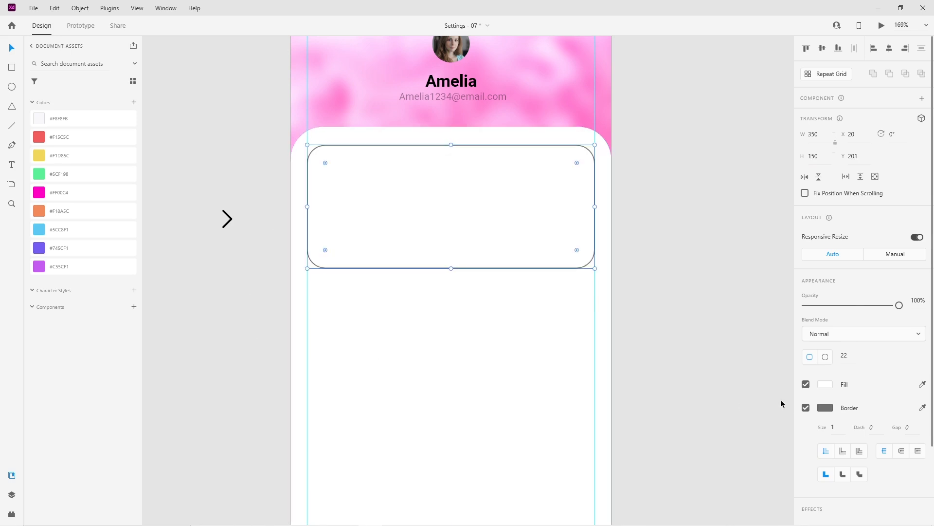
Fill the large panel with the off-white document colour #F8F8FB and remove the card's border.
left_click(576, 398)
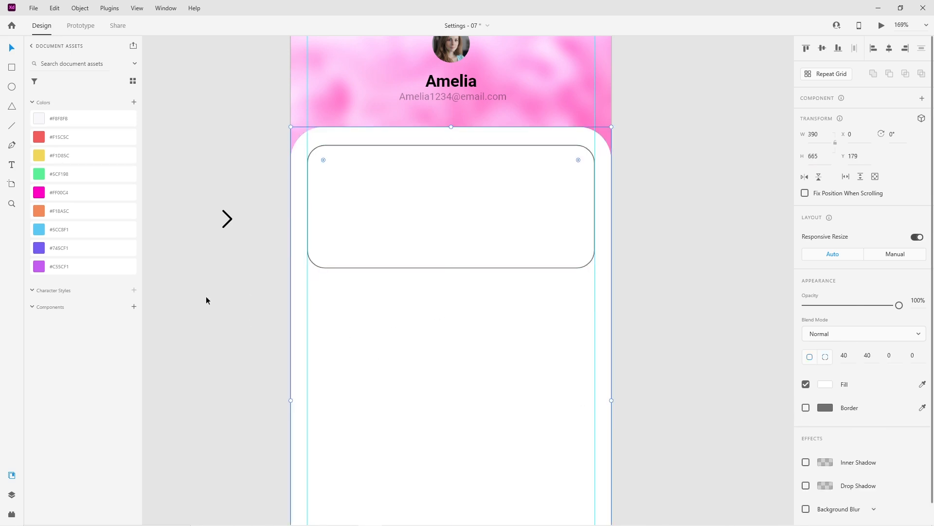
left_click(37, 121)
left_click(246, 346)
left_click(424, 267)
left_click(806, 407)
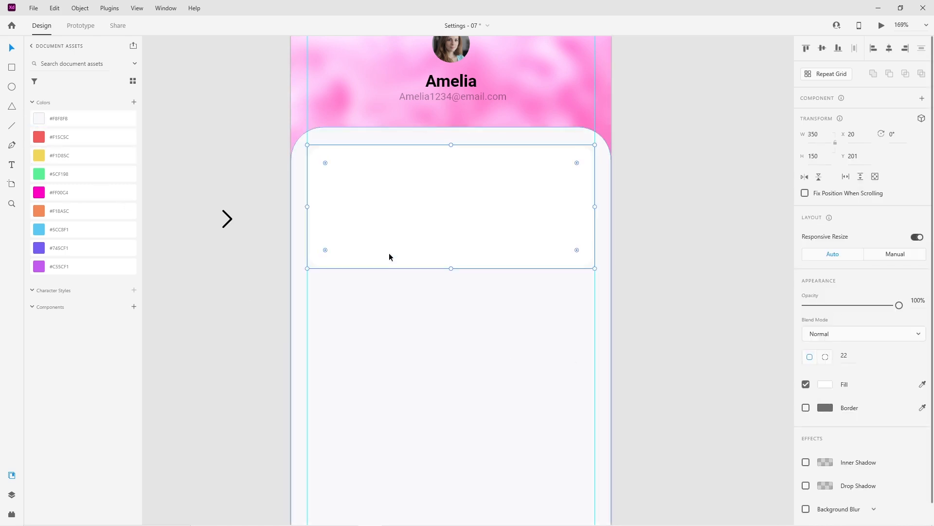
Give the card a drop shadow with blur 10 in pale blue, about #B7B7E5 at 16% opacity.
scroll(882, 465, "down", 1)
left_click(806, 462)
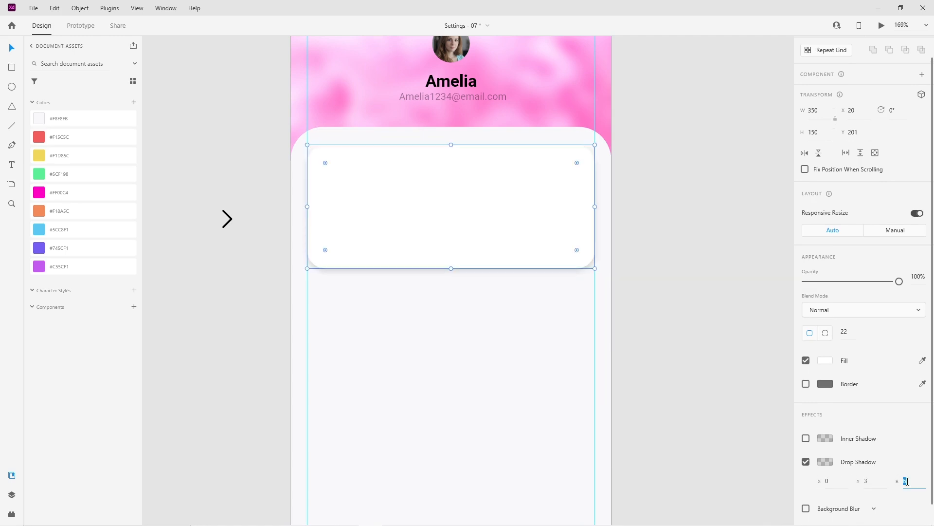
left_click(821, 461)
left_click_drag(780, 426, 778, 416)
left_click_drag(694, 393, 696, 395)
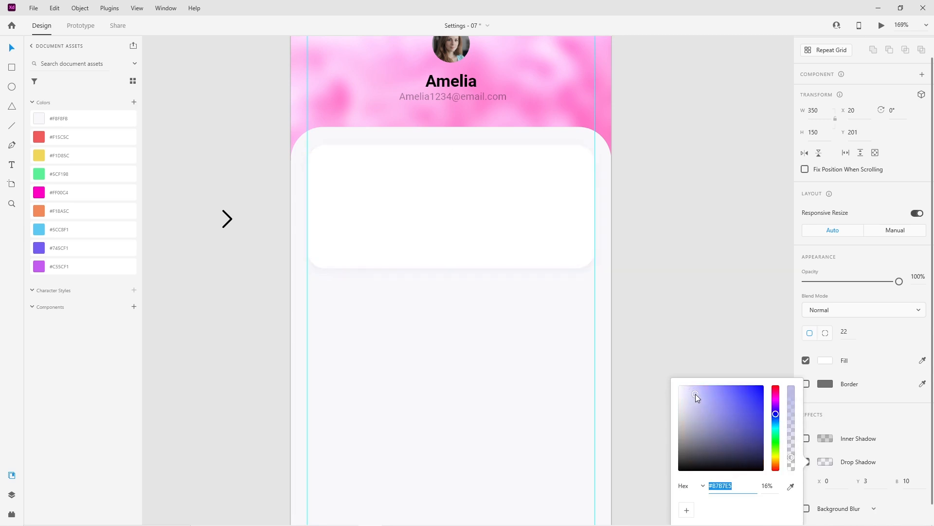
left_click(683, 304)
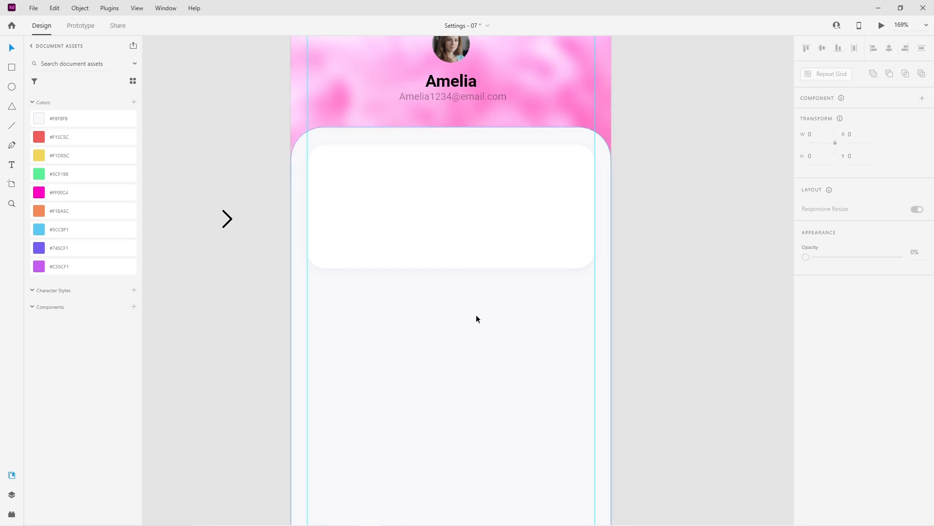
Draw a borderless 30 by 30 square inside the card's upper-left corner, at about X 35, Y 218.
scroll(453, 272, "up", 3)
scroll(458, 282, "up", 3)
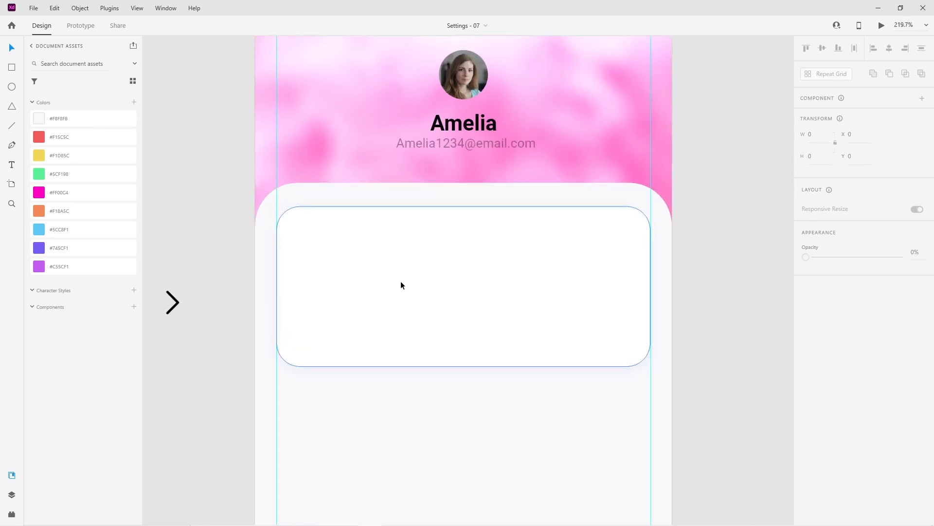
left_click(11, 68)
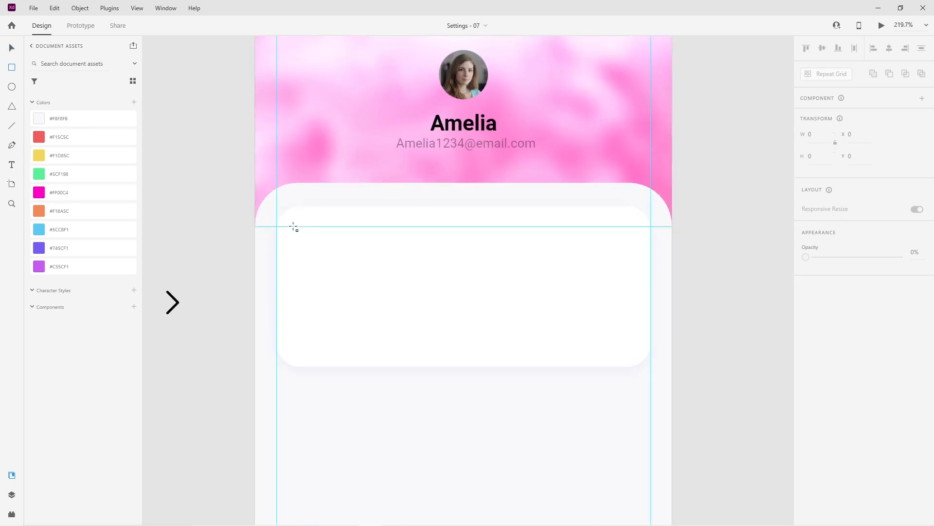
left_click_drag(293, 225, 330, 261)
left_click(12, 50)
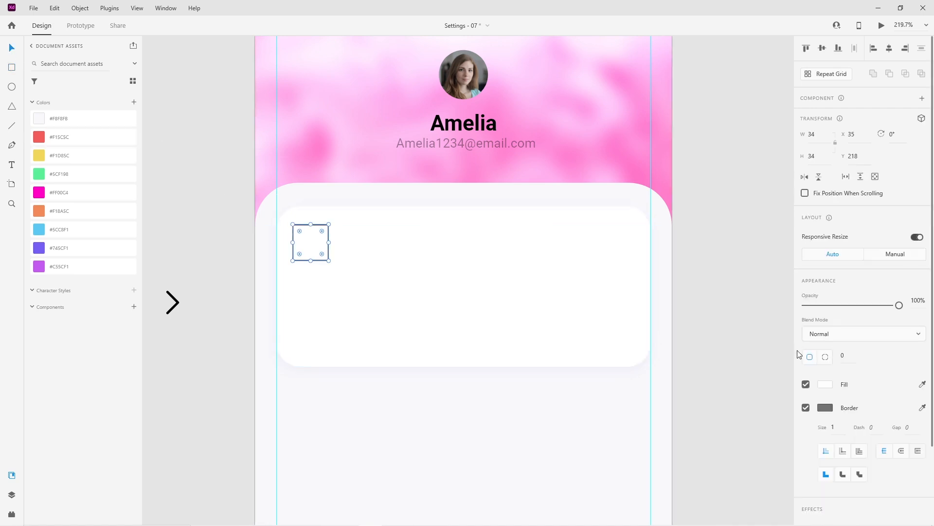
left_click(806, 407)
left_click(818, 134)
type("30")
left_click(822, 155)
type("30")
key("Return")
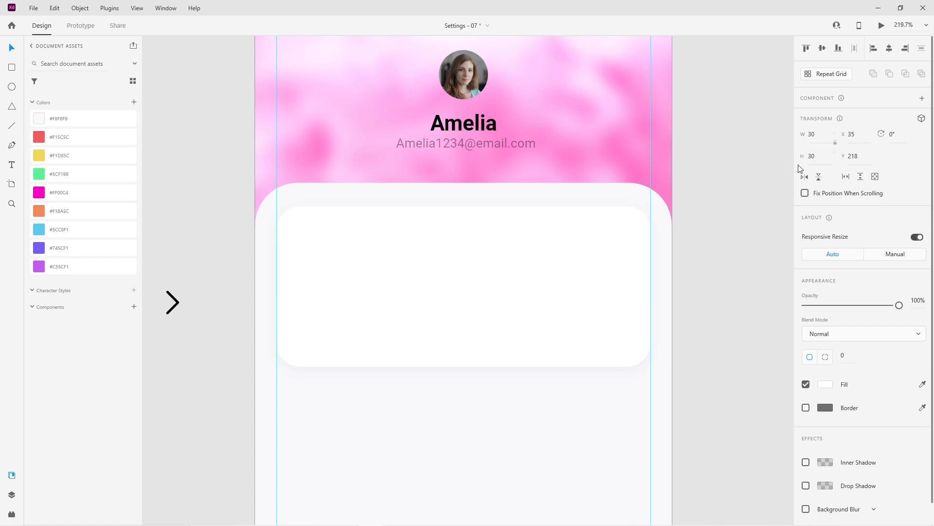
Fill the small square with the purple document colour #C55CF1.
left_click(825, 384)
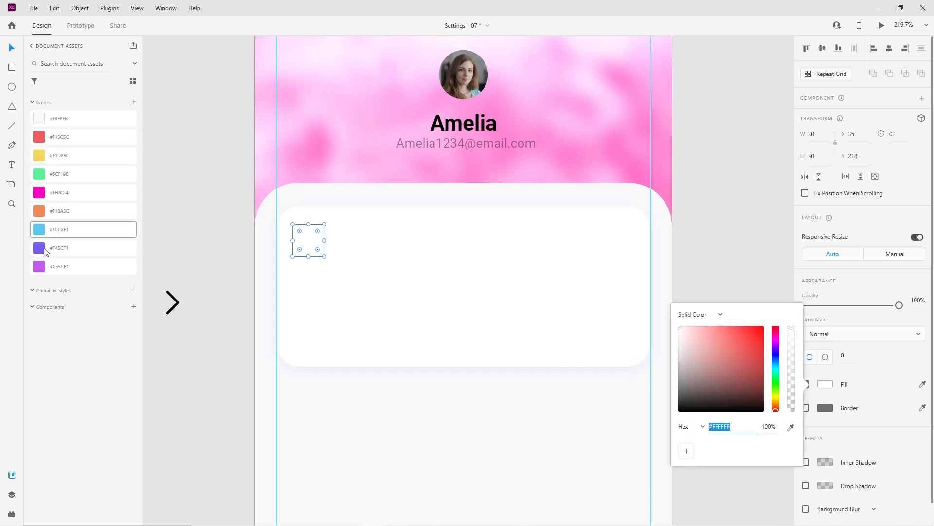
left_click(40, 272)
left_click(41, 276)
left_click(245, 259)
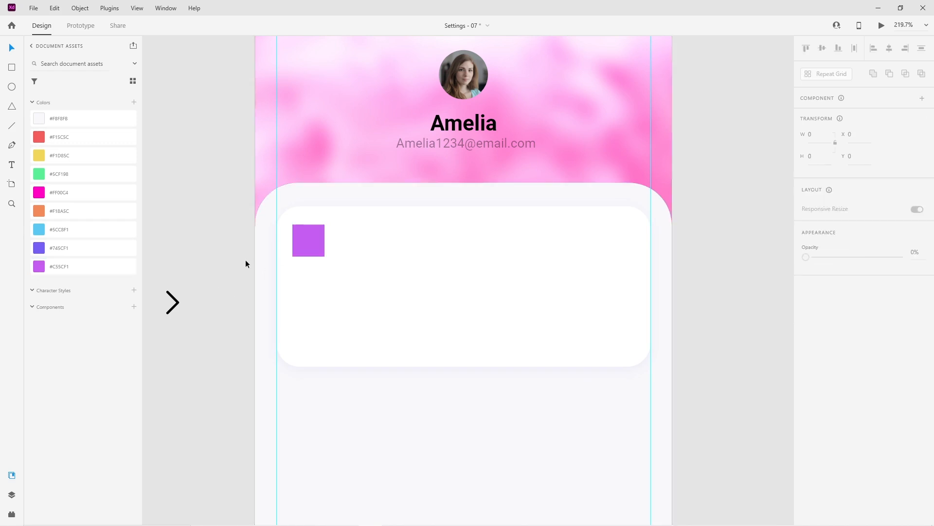
Round the purple square's corners with a radius of 5.
scroll(289, 240, "up", 4)
left_click(304, 212)
left_click_drag(301, 211, 305, 215)
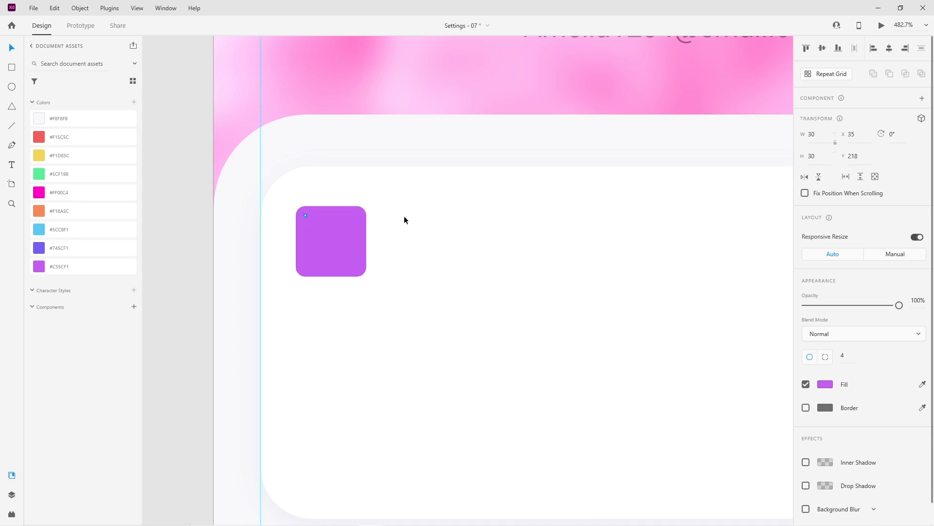
left_click(846, 357)
type("5")
left_click(165, 320)
scroll(351, 346, "down", 5)
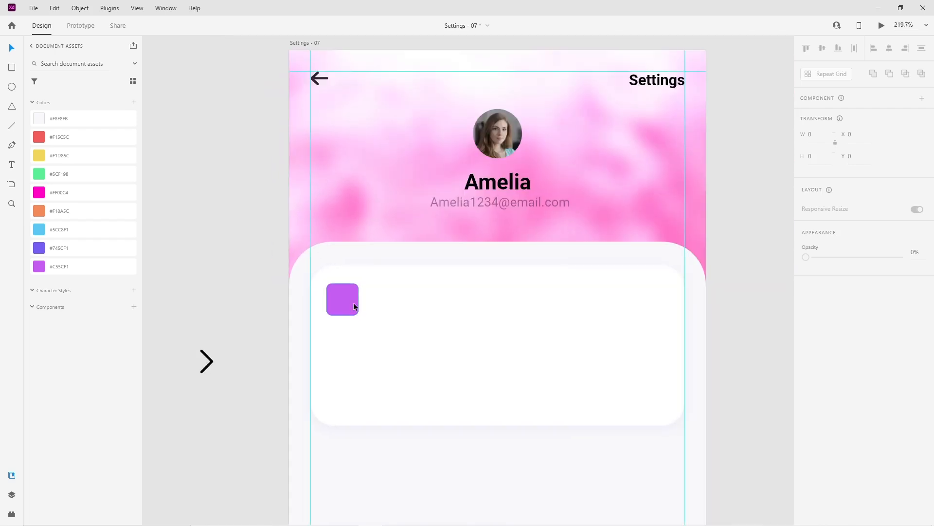
Add the text "Wireless & Network" beside the purple square in the card, at about X 84, Y 218.
key("t")
left_click(417, 279)
type("W")
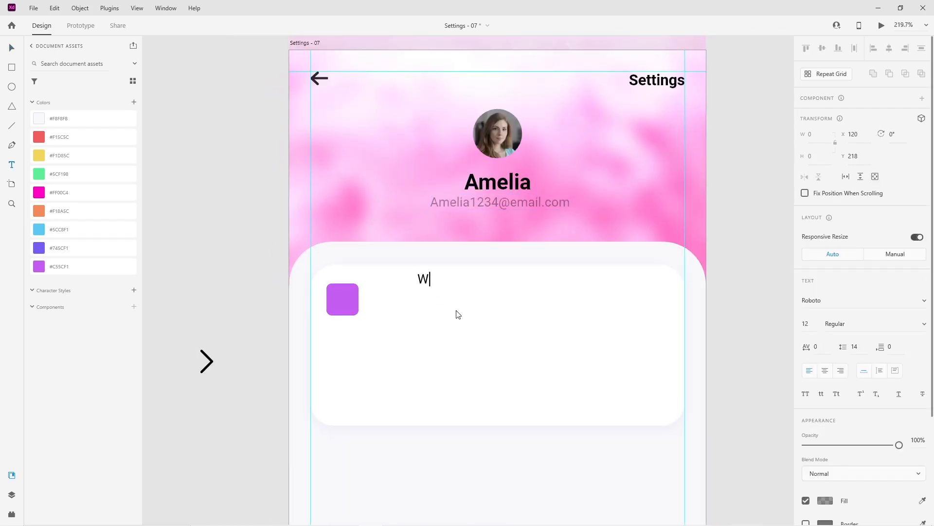
type("ireless & Network")
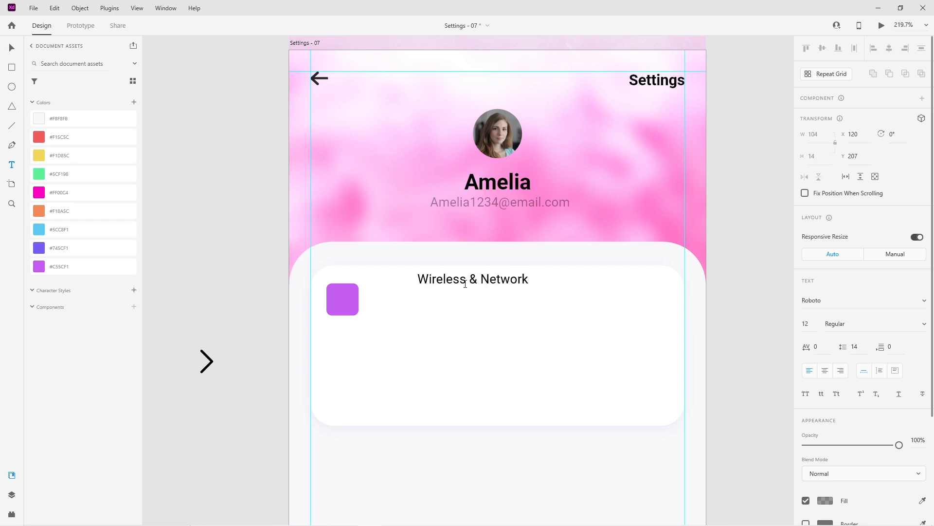
key("Escape")
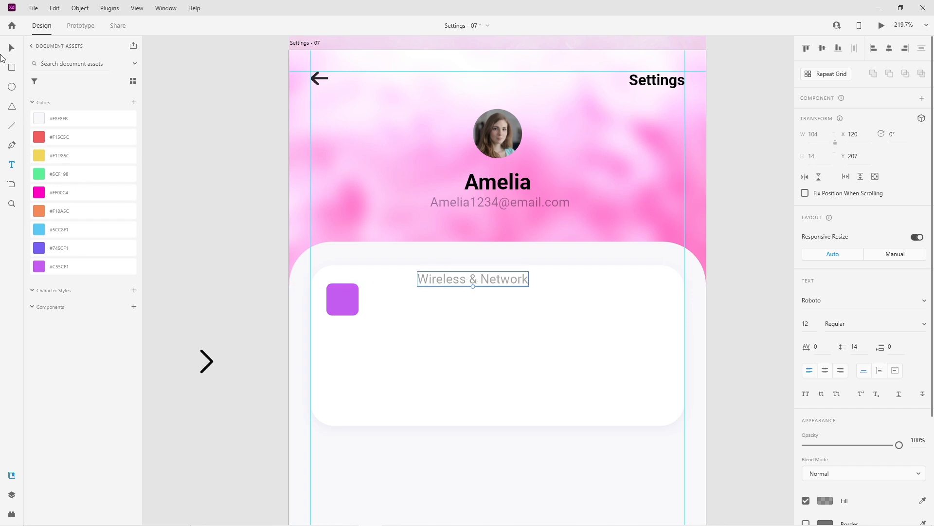
left_click_drag(497, 279, 460, 291)
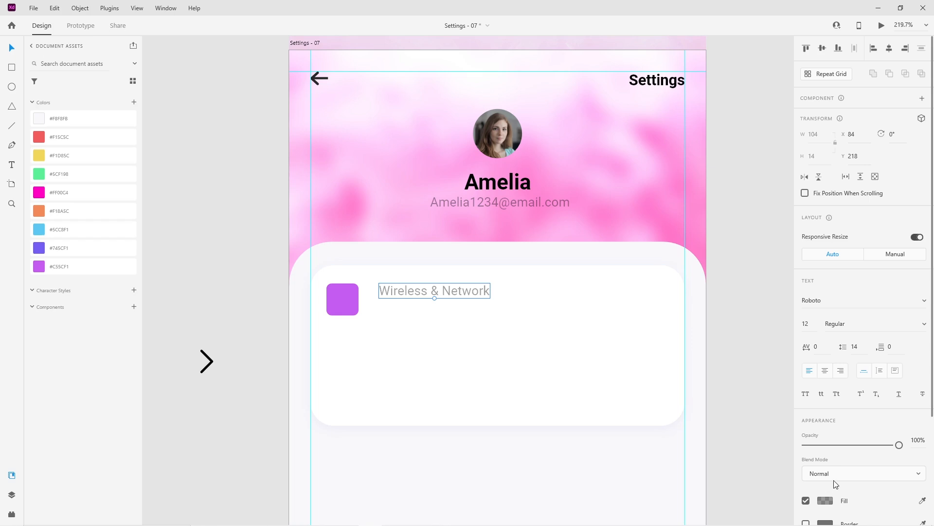
Set the "Wireless & Network" text to size 14 with Medium weight.
scroll(806, 239, "down", 3)
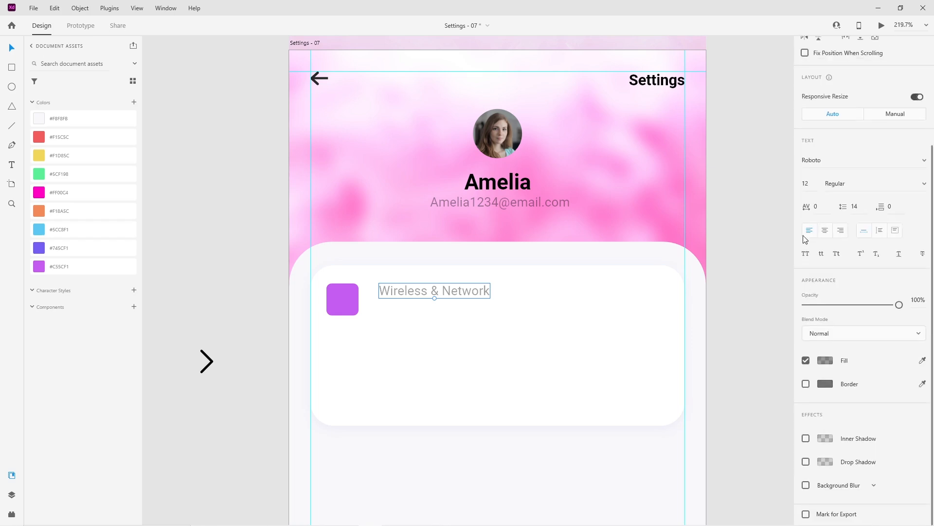
left_click(810, 185)
type("14")
key("Return")
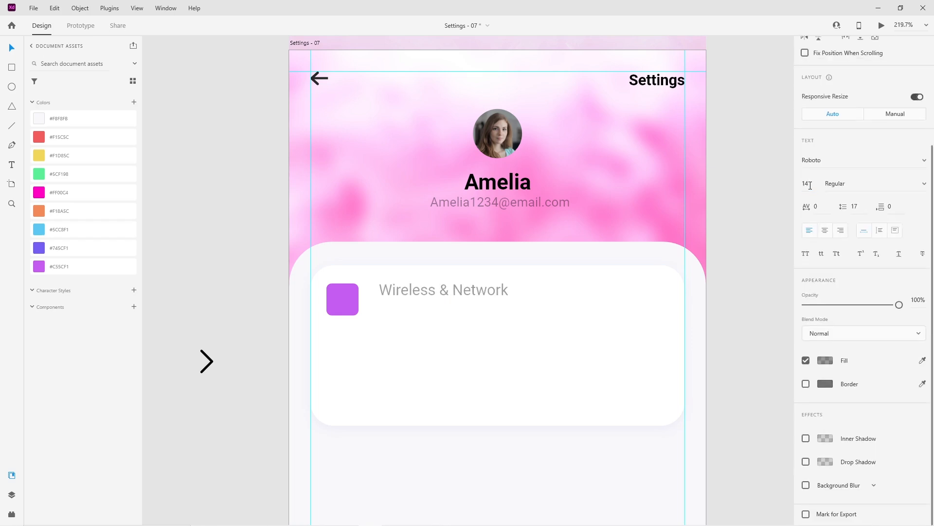
left_click(924, 184)
left_click(849, 186)
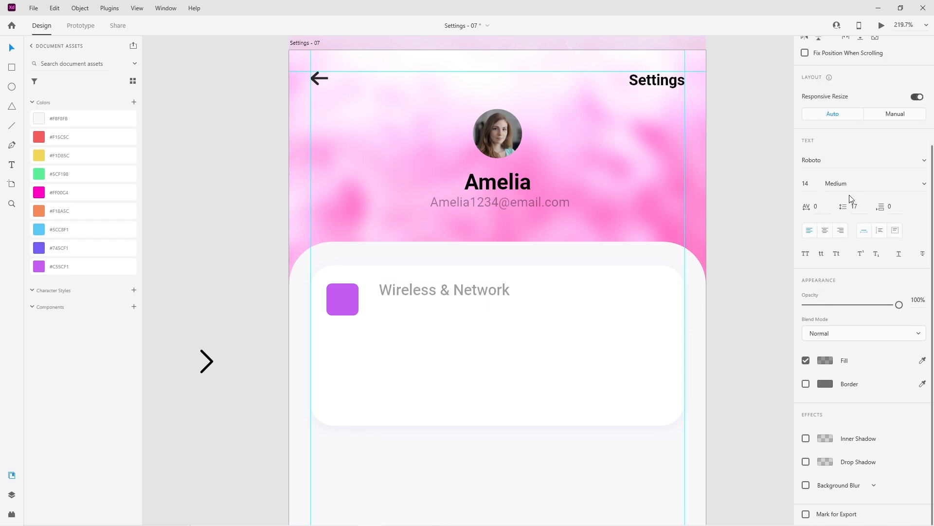
Make the title's black fill fully opaque at 100%.
left_click(827, 360)
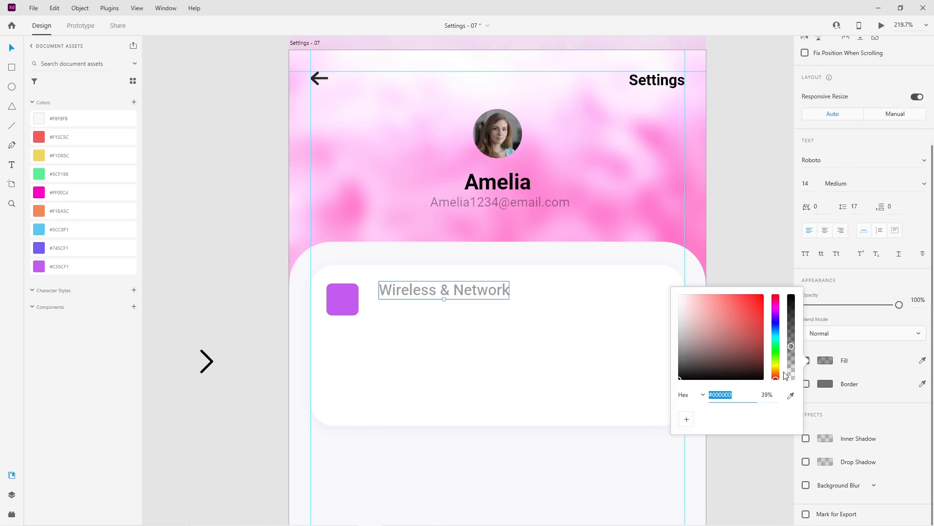
left_click_drag(792, 346, 792, 295)
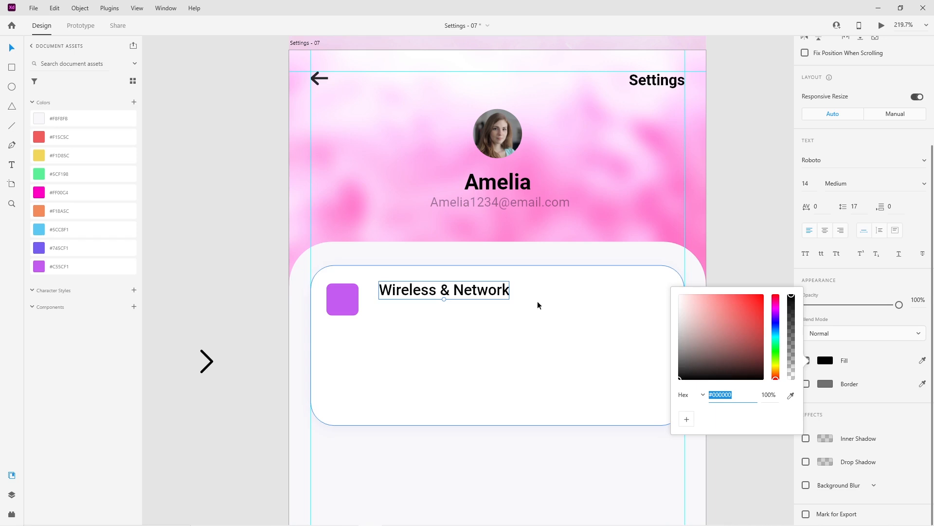
left_click(275, 348)
Duplicate the "Wireless & Network" title directly below itself and set the copy to Regular weight.
double_click(449, 291)
left_click_drag(449, 291, 449, 312)
left_click(920, 325)
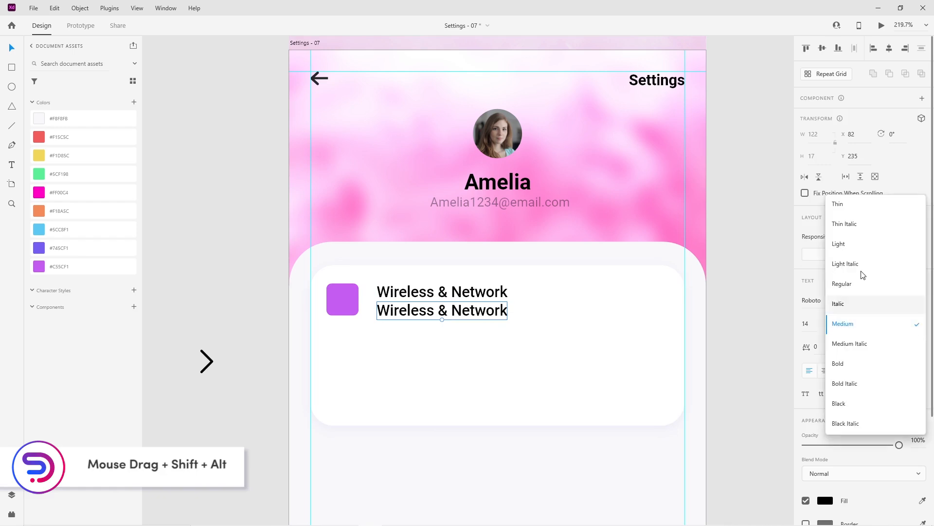
left_click(856, 290)
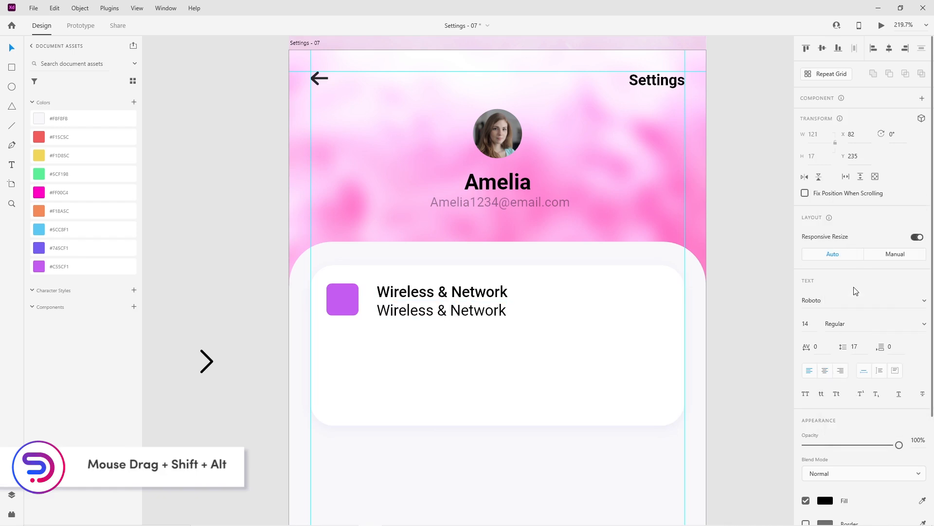
Restyle the duplicated text in grey, about #949494, with Light weight at size 12.
scroll(833, 453, "down", 3)
left_click(827, 427)
left_click_drag(686, 422, 677, 398)
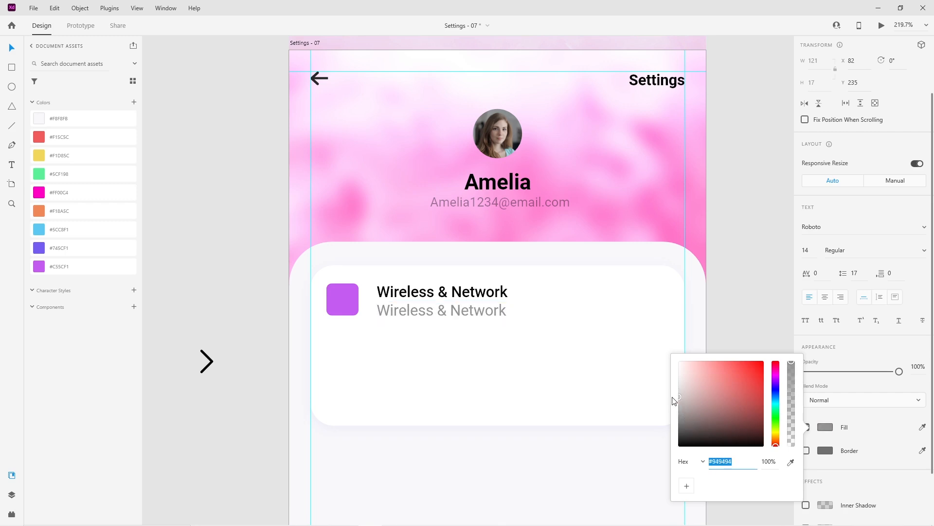
left_click(921, 251)
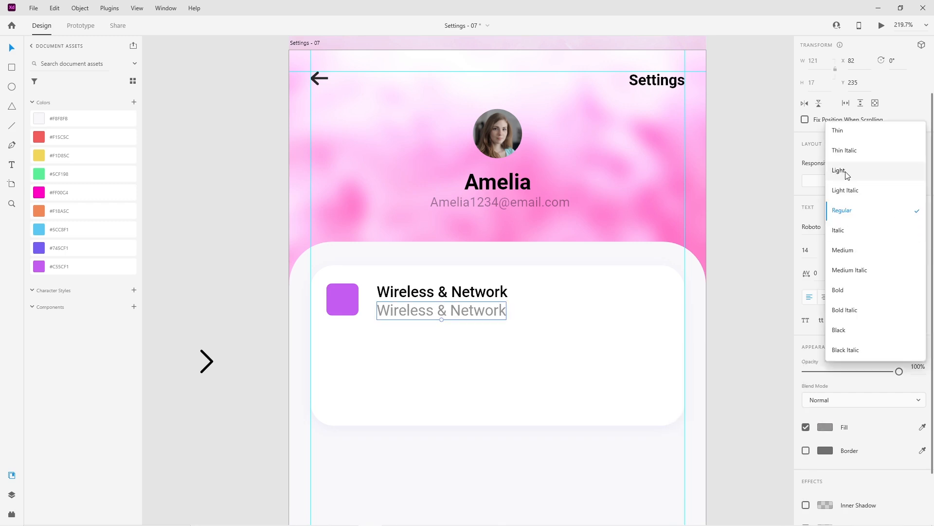
left_click(846, 172)
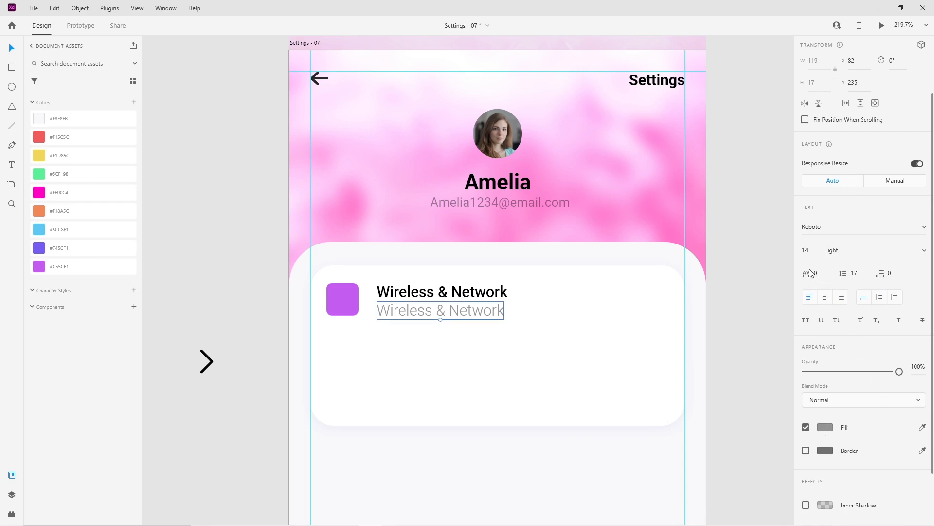
key("Return")
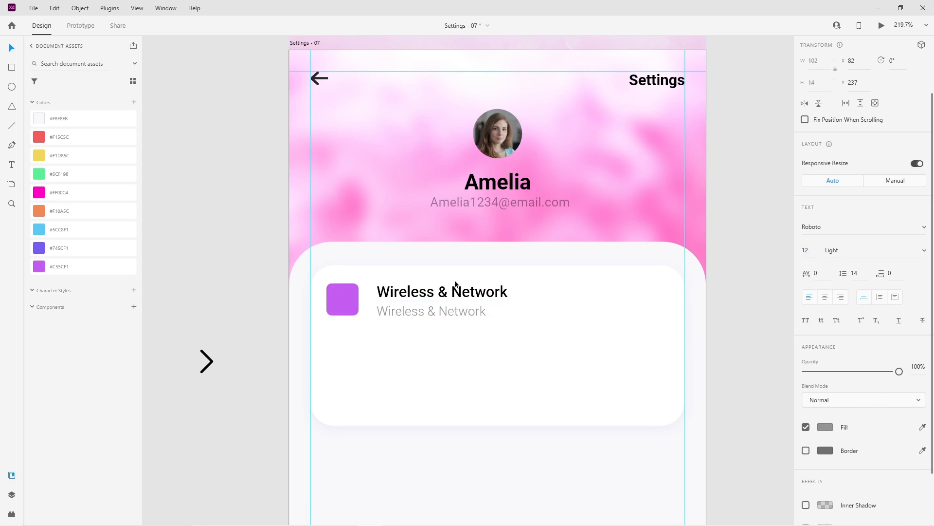
Replace the grey text with "Wifi, dual sim settings, mobile network".
double_click(412, 313)
type("Wifi, dual s")
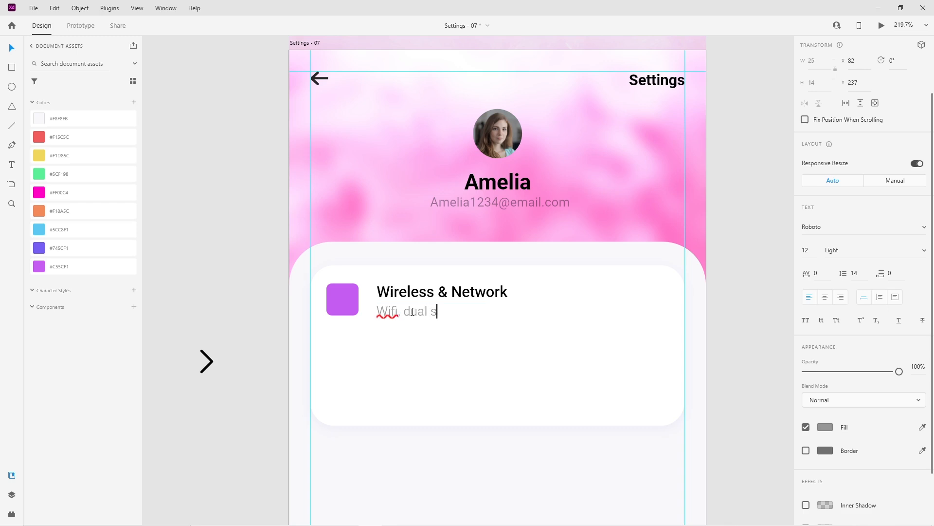
type("im settings, mobile network")
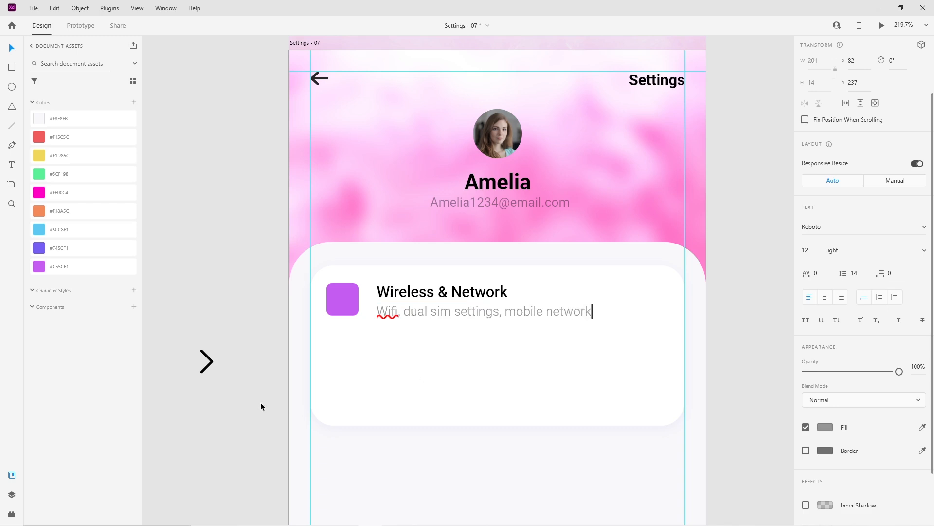
key("Escape")
Correct the subtitle to read "Wi-fi, Dual Sim settings, Mobile network".
double_click(391, 312)
left_click(390, 310)
type("-")
left_click(416, 314)
key("shift+Left")
type("D")
left_click(437, 313)
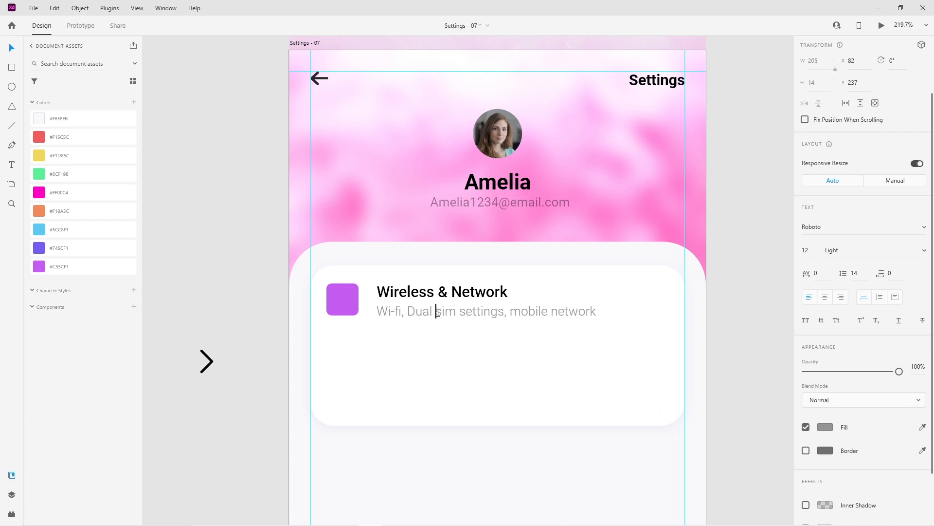
left_click(444, 314, "shift")
type("Si")
left_click_drag(521, 311, 512, 313)
type("M")
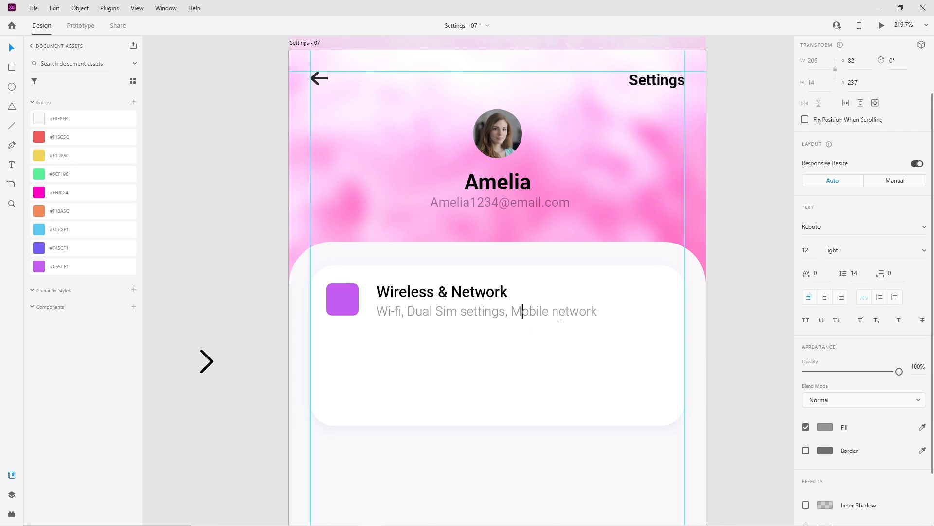
Correct the capitalisation of "SIM" and "Wi-Fi" in the subtitle.
left_click_drag(455, 314, 445, 314)
type("IM")
key("Escape")
left_click(411, 298, "shift")
key("Right")
scroll(502, 338, "down", 2)
left_click(339, 266)
left_click(396, 268)
double_click(396, 268)
double_click(394, 268)
type("Fi")
key("Escape")
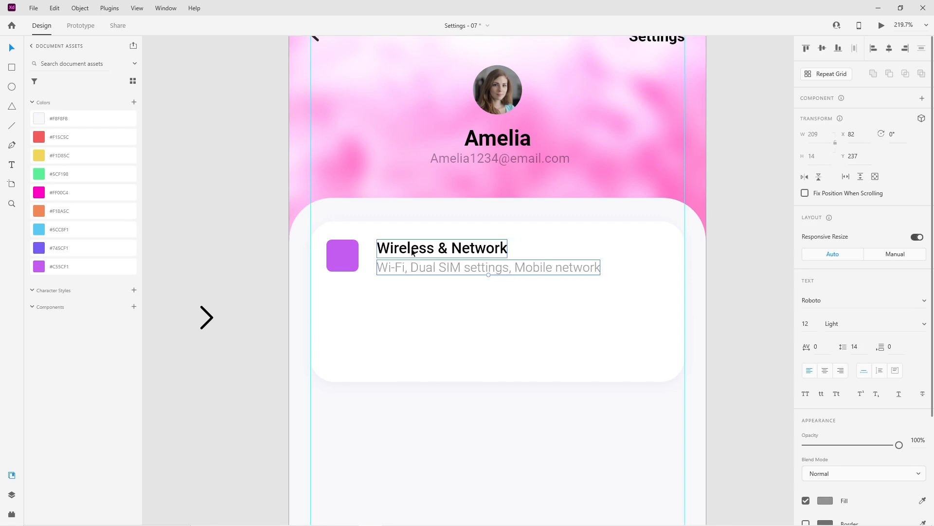
Duplicate the purple square with its title and subtitle as a second row in the card, at Y 304.
left_click(428, 249, "shift")
left_click(349, 259, "shift")
left_click_drag(422, 272, 430, 346)
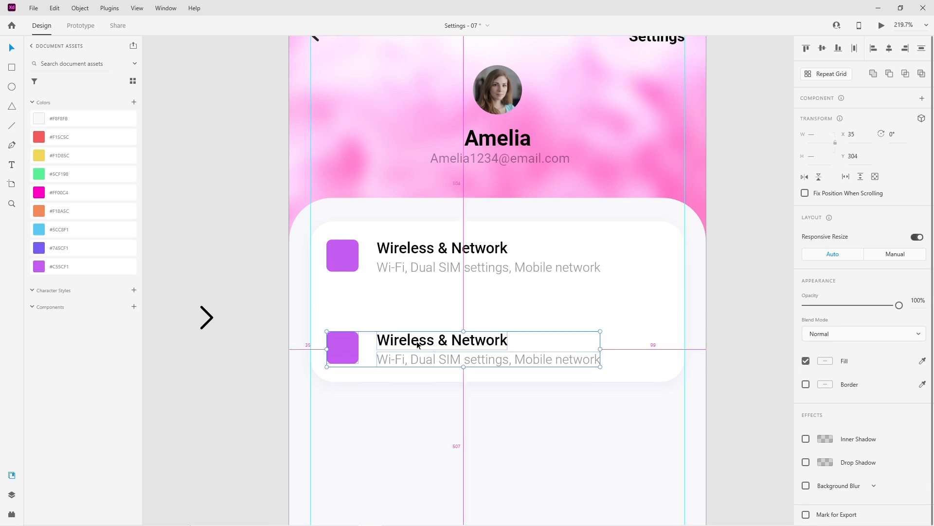
Nudge the titles and subtitles of both rows slightly upward to align them with their purple squares.
left_click(469, 251)
left_click_drag(468, 250, 467, 248)
left_click(447, 344)
left_click_drag(447, 343, 448, 342)
key("Up")
left_click(446, 358)
key("Up")
left_click(401, 269)
key("Up")
left_click(292, 329)
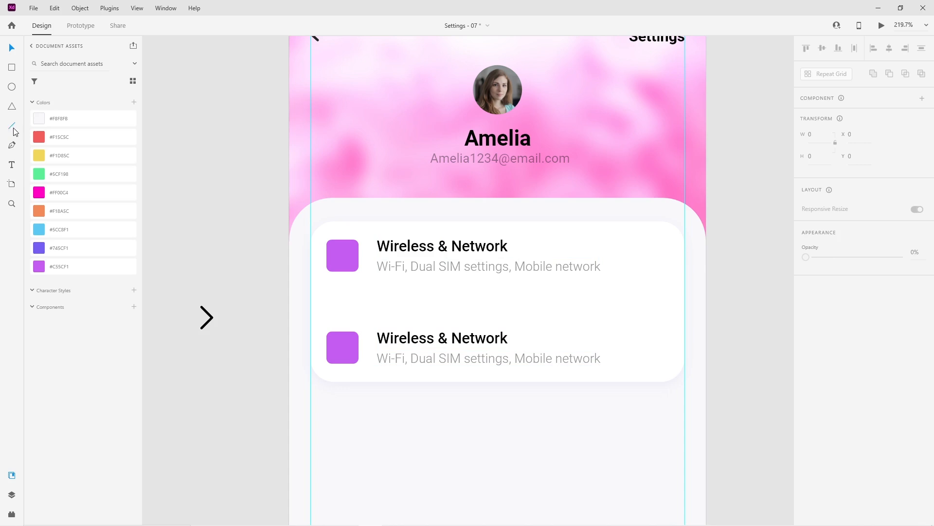
Draw a horizontal divider 275 wide between the two rows at about Y 276.5 and centre it on the artboard.
left_click_drag(359, 302, 660, 302)
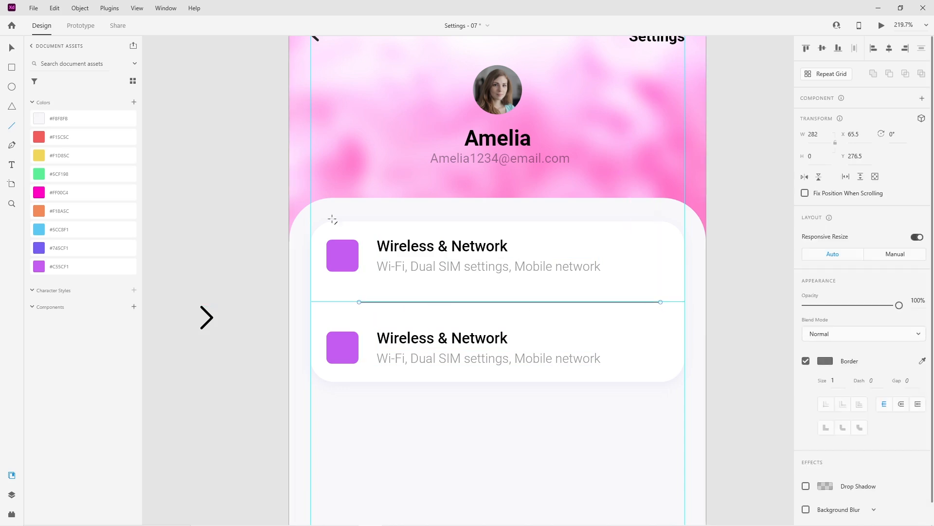
left_click(13, 49)
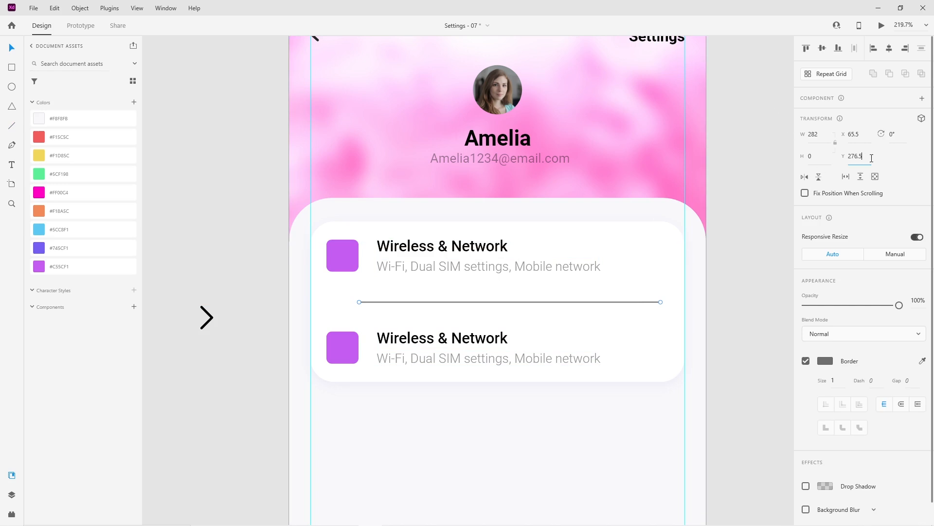
left_click_drag(872, 158, 853, 157)
left_click(817, 134)
type("275")
key("Return")
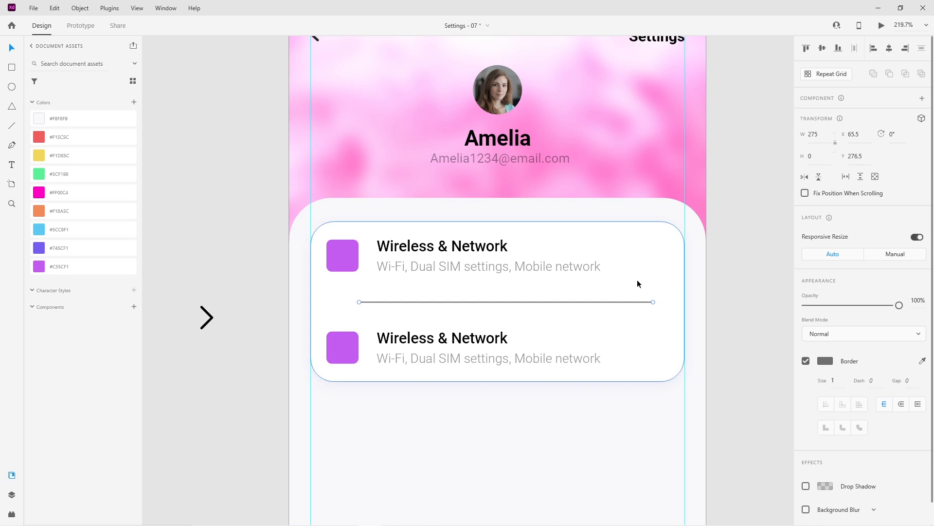
left_click(890, 48)
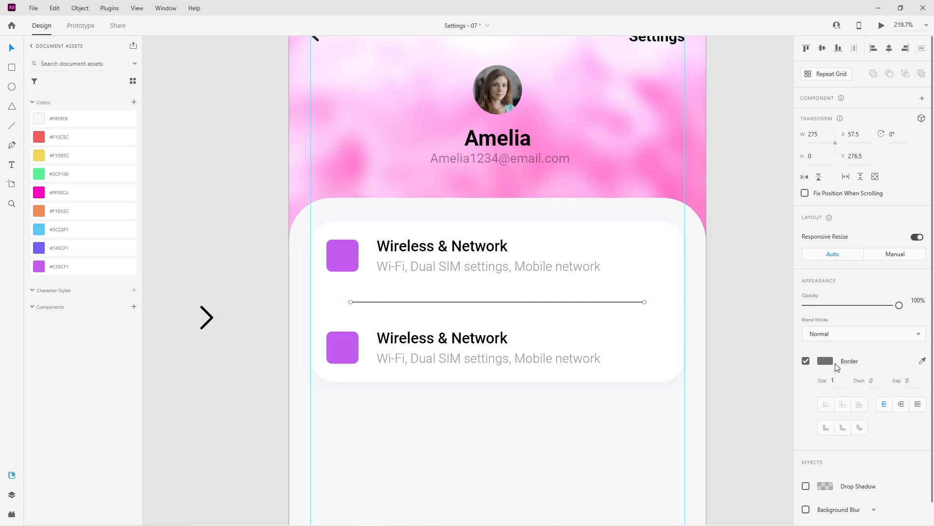
Recolour the divider line pale blue-grey, about #E7E8F2.
left_click(830, 361)
left_click_drag(685, 332, 670, 305)
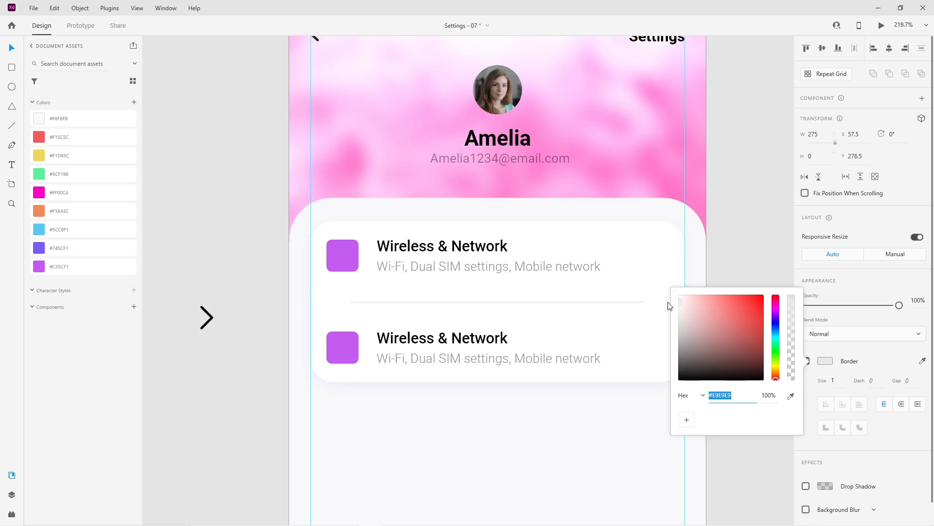
left_click(775, 325)
left_click_drag(682, 302, 682, 298)
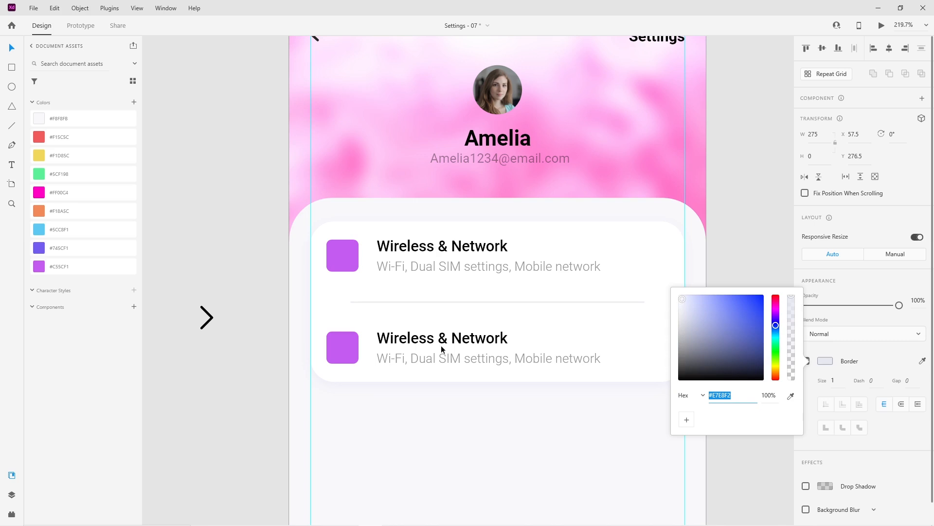
left_click(250, 363)
scroll(463, 343, "down", 1)
scroll(462, 342, "down", 2)
left_click(431, 263)
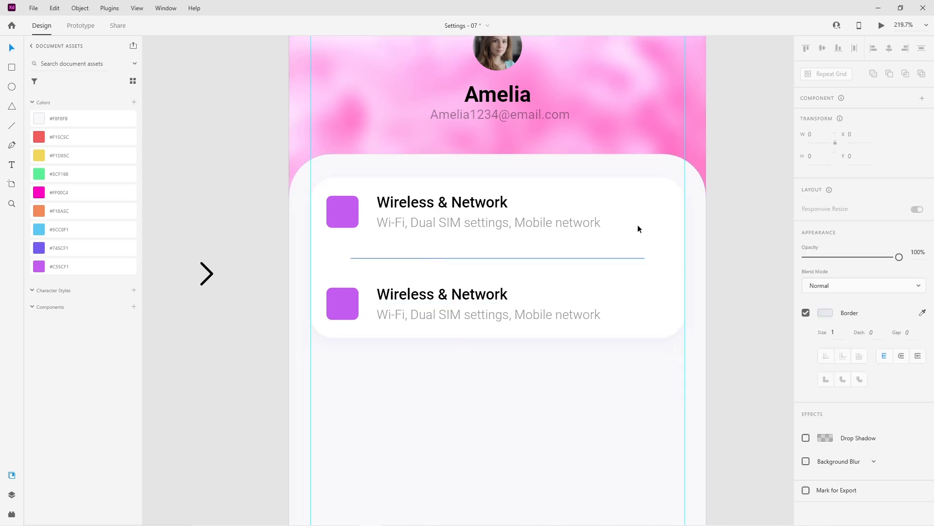
left_click(738, 217)
Duplicate the whole card with its two rows and divider below the original, at Y 373.
scroll(491, 258, "down", 4)
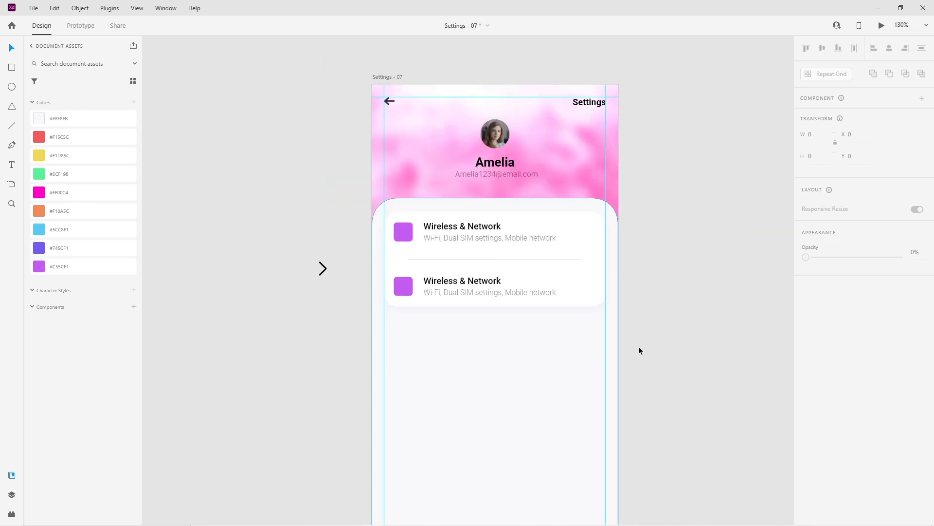
left_click_drag(655, 222, 371, 325)
left_click_drag(644, 237, 608, 271)
left_click_drag(629, 187, 615, 185)
left_click_drag(553, 238, 579, 339)
scroll(578, 339, "down", 3)
left_click(642, 325)
Extend the second card's background downward to a height of 322.
left_click(585, 263)
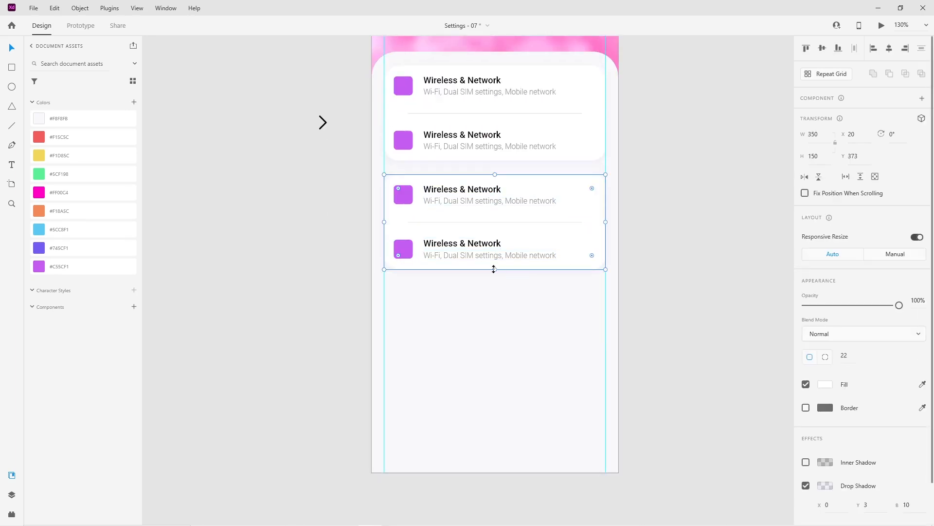
left_click_drag(495, 271, 495, 400)
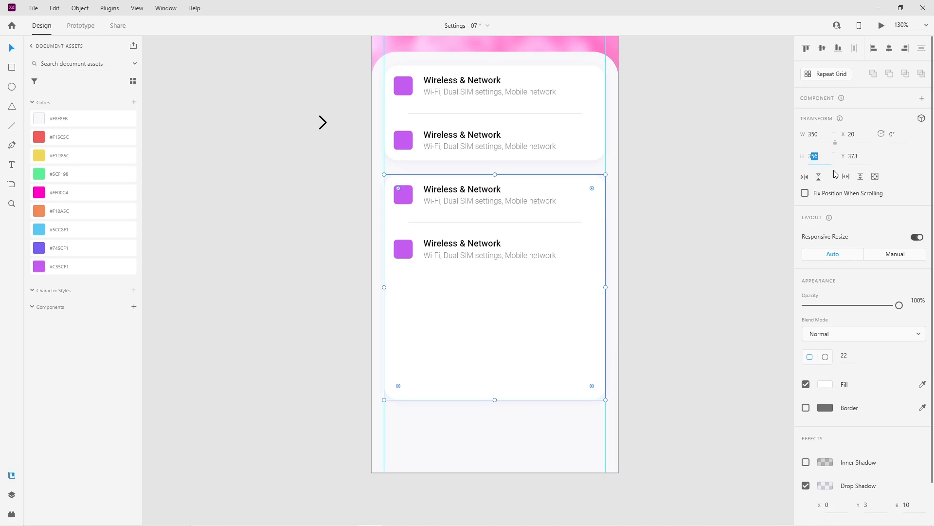
key("Return")
left_click(662, 338)
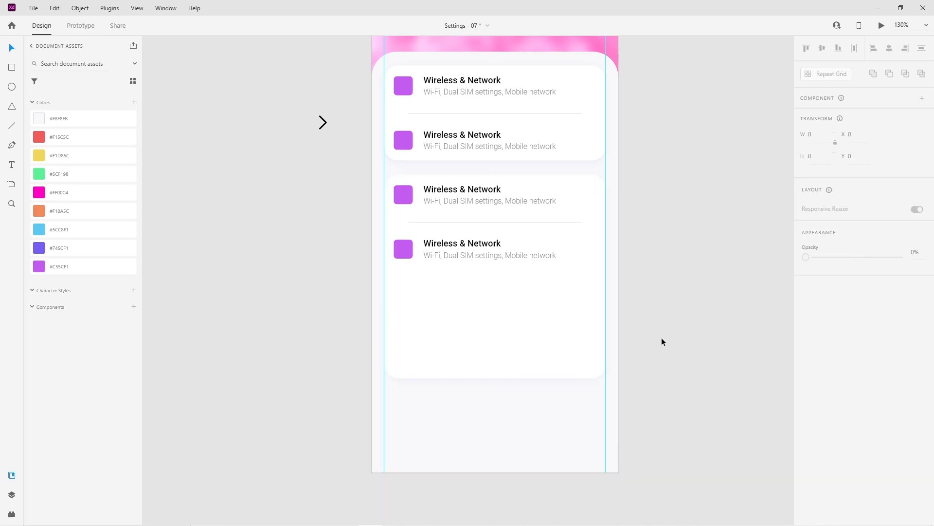
Duplicate the second card's white background below it as a third card, at Y 717.
scroll(597, 360, "down", 1)
left_click_drag(516, 260, 518, 474)
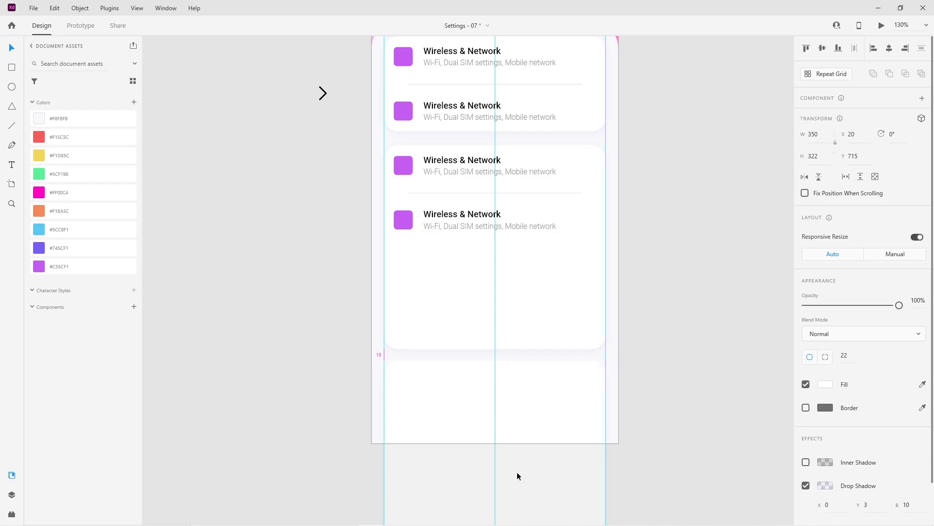
left_click_drag(516, 473, 516, 473)
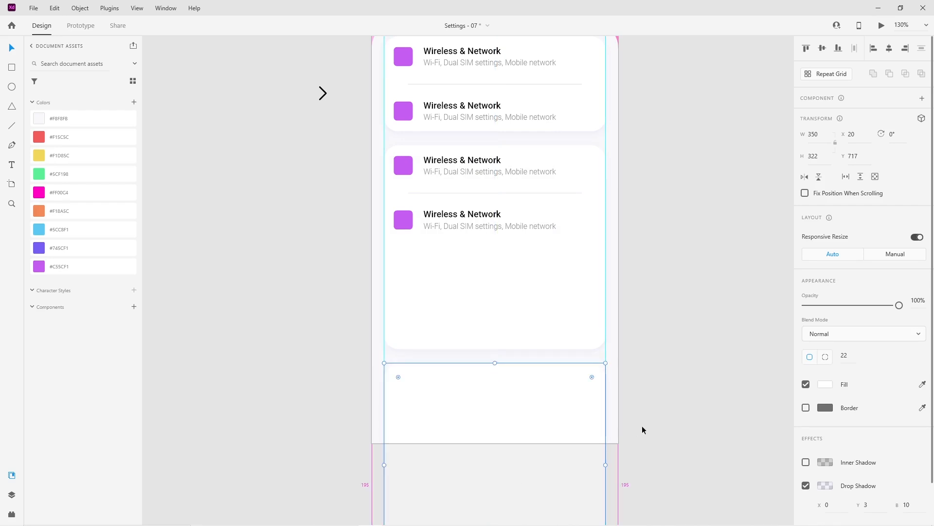
Set the third card background's height to 175.
scroll(524, 494, "down", 3)
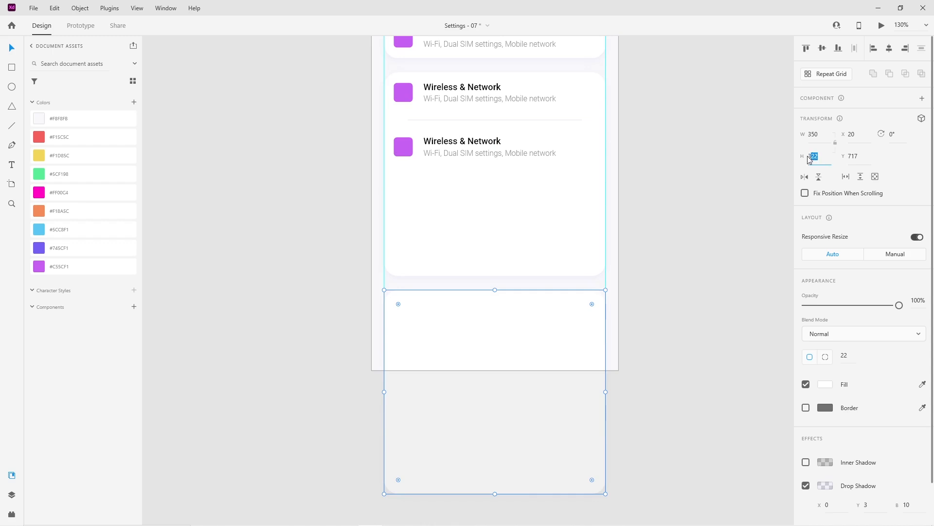
key("Return")
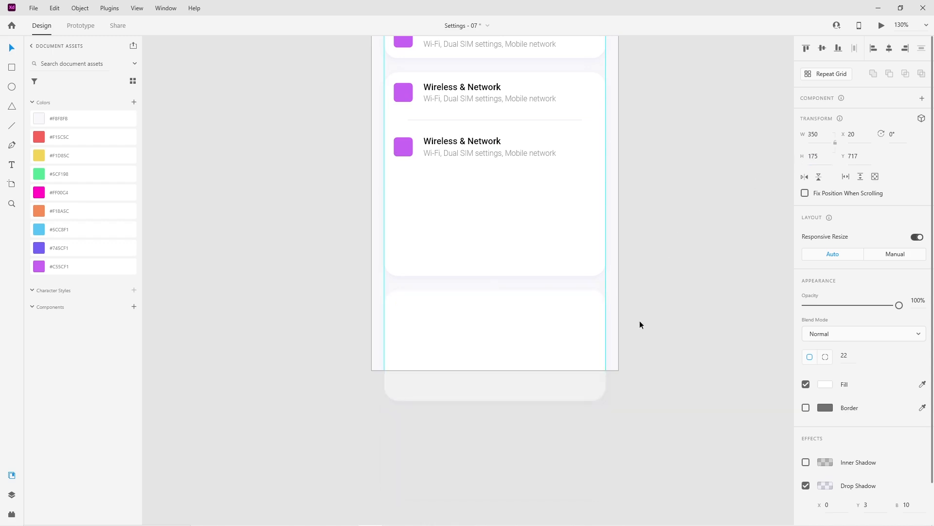
left_click(642, 302)
Duplicate the second card's two rows and divider to make four rows, and add a divider between its second and third rows.
scroll(504, 360, "up", 3)
left_click(429, 265)
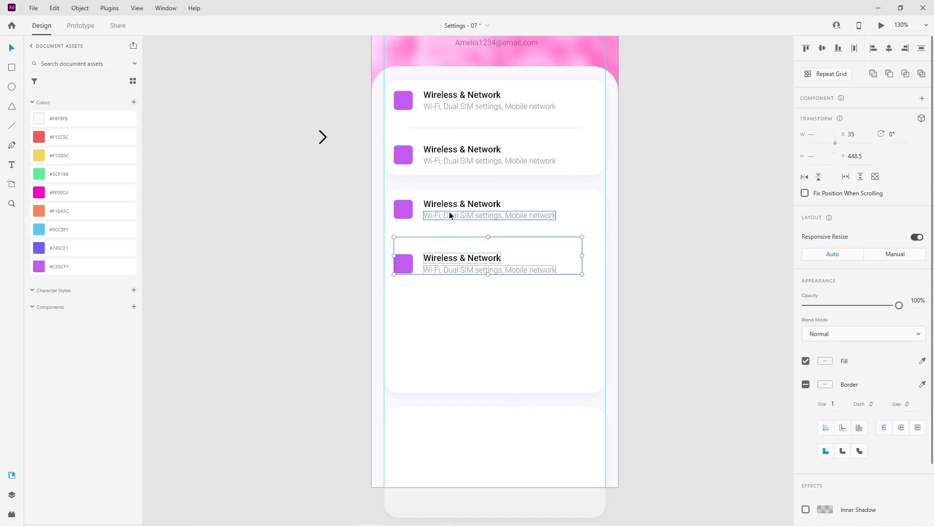
left_click(403, 213, "shift")
left_click_drag(442, 206, 450, 312)
left_click(357, 322)
left_click_drag(480, 345, 480, 289)
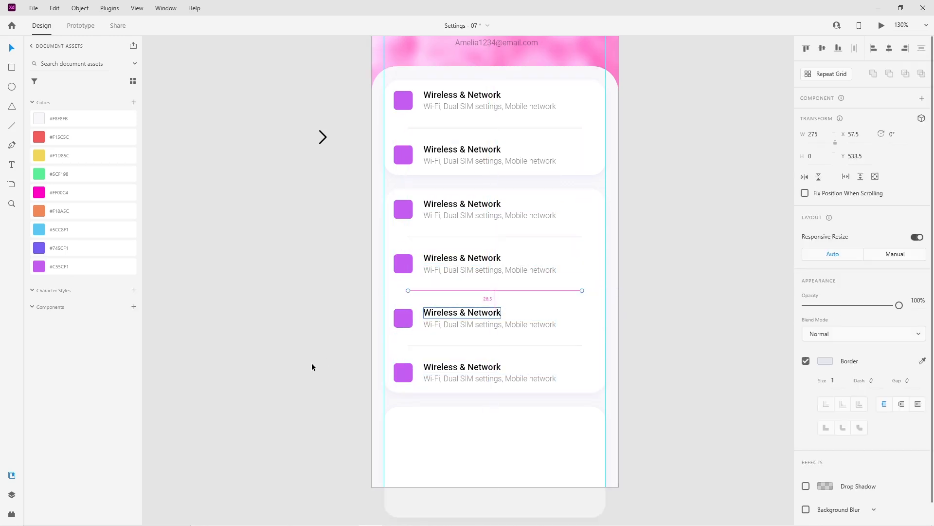
left_click(311, 363)
Duplicate the second card's last two rows with their divider into the third card.
scroll(516, 385, "down", 2)
left_click(439, 334)
key("Escape")
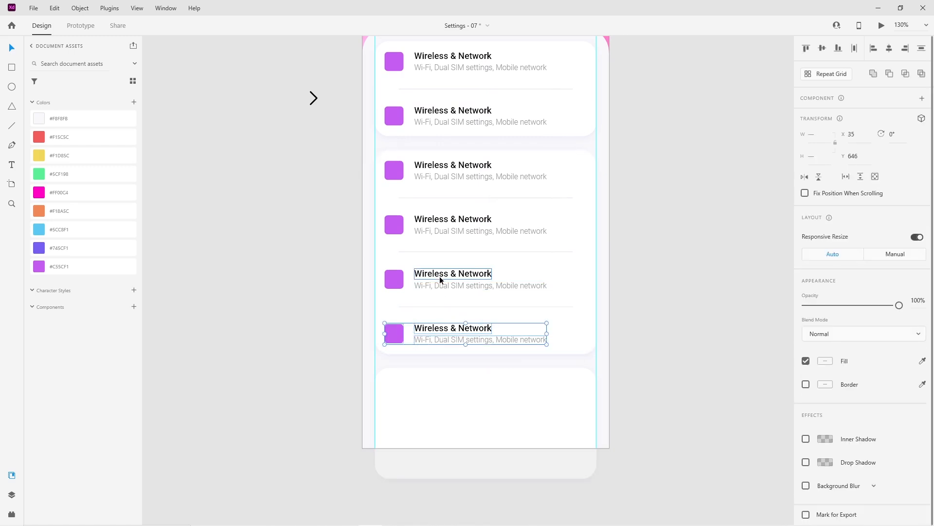
left_click(423, 281, "shift")
left_click_drag(428, 305, 442, 414)
left_click(344, 439)
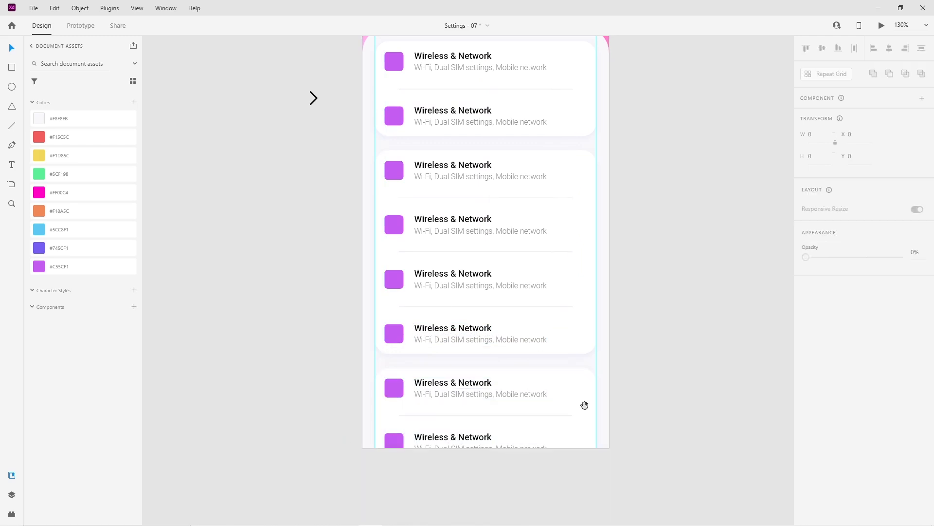
Recolour the first card's second icon tile with the saved blue-violet #745CF1.
left_click_drag(595, 356, 590, 419)
left_click_drag(497, 250, 506, 286)
scroll(511, 268, "down", 2)
left_click_drag(526, 233, 518, 243)
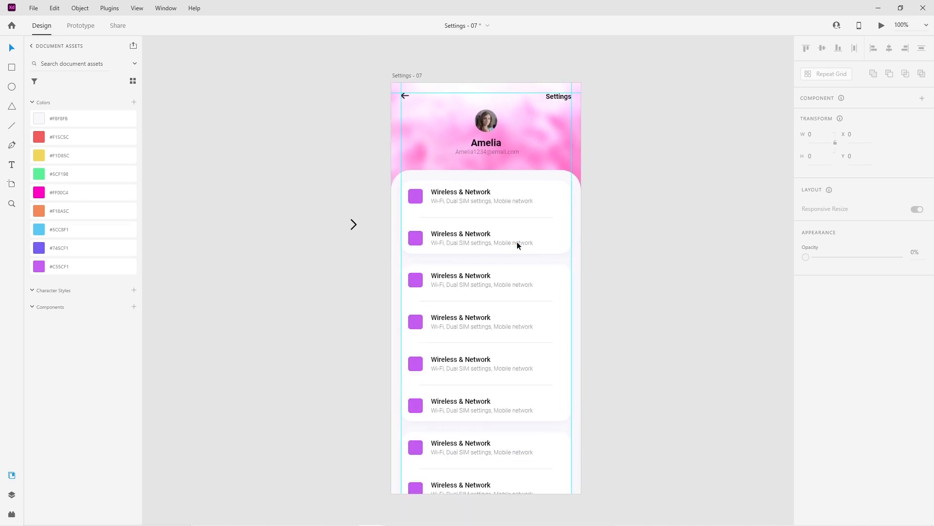
double_click(415, 238)
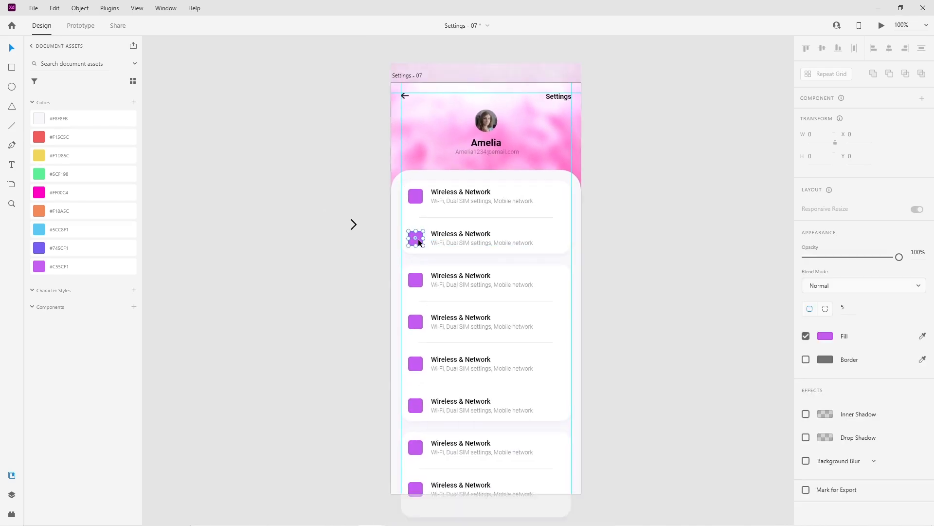
left_click(38, 249)
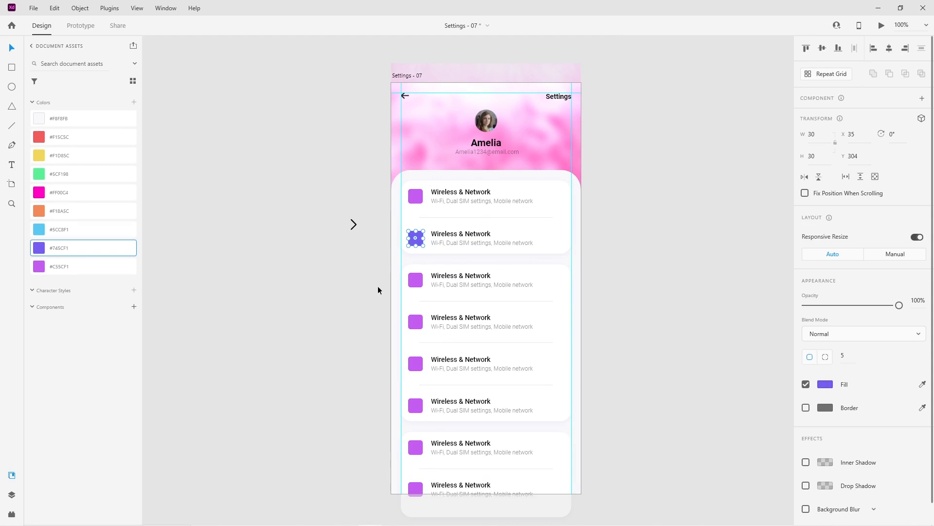
Recolour the second card's four icon tiles from top to bottom with the saved sky blue, orange, magenta and green.
left_click(414, 286)
left_click(38, 231)
left_click(413, 325)
left_click(39, 211)
left_click(416, 370)
left_click(39, 193)
left_click(417, 411)
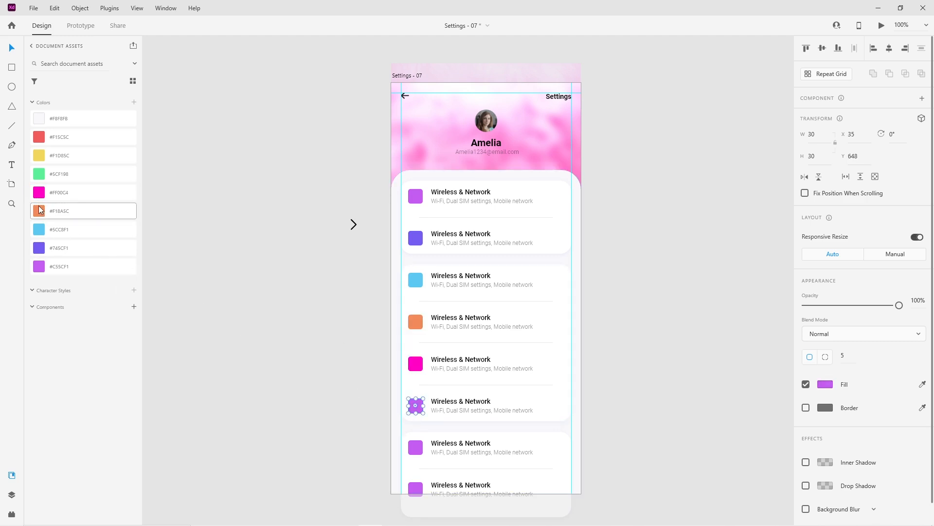
left_click(39, 173)
Recolour the third card's two icon tiles with the saved yellow and red.
left_click(416, 447)
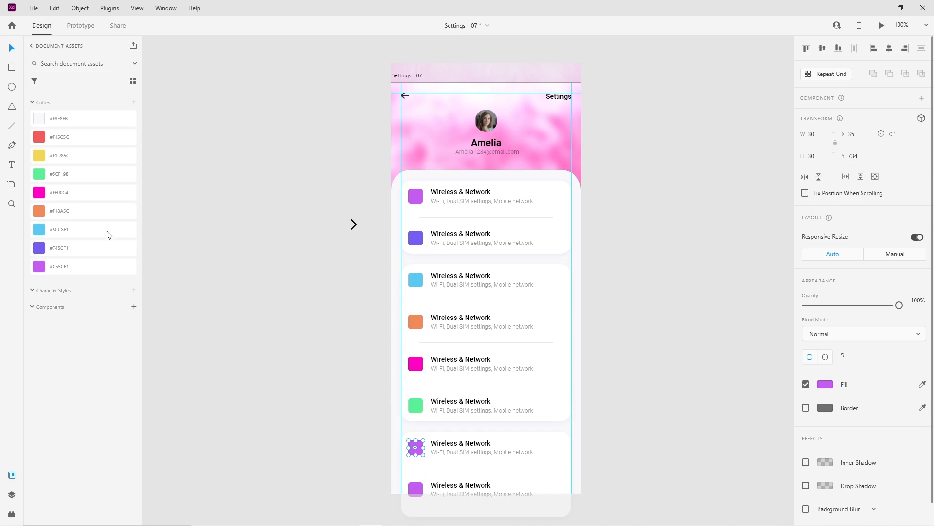
left_click(40, 156)
left_click(418, 489)
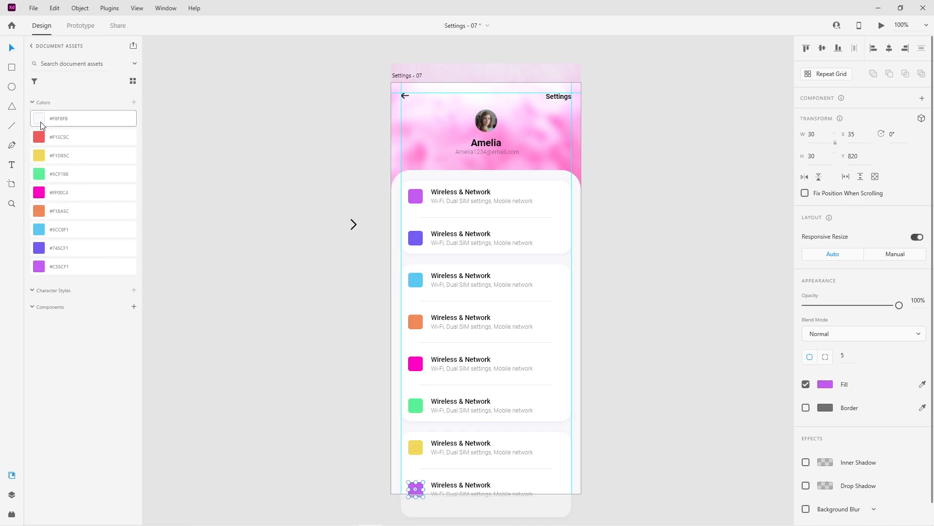
left_click(378, 420)
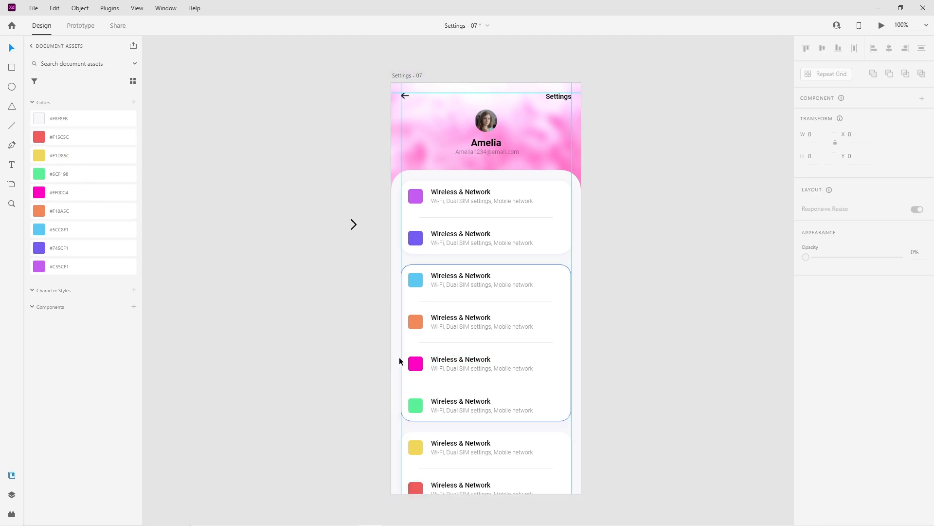
Move the black chevron to the end of the first row and shrink it to about 7.42 by 13.47.
left_click_drag(332, 205, 537, 206)
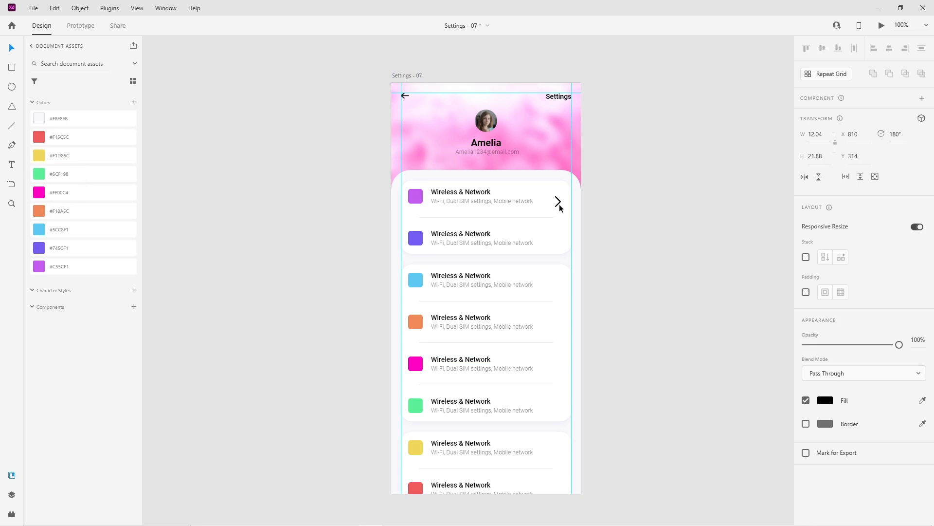
left_click(559, 202)
scroll(575, 204, "up", 10)
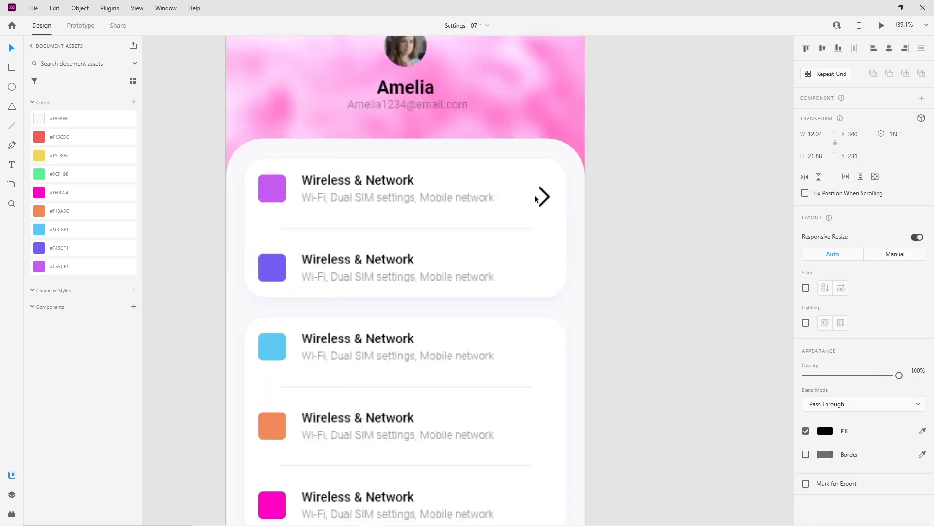
mouse_move(559, 220)
left_mouse_down()
mouse_move(542, 197)
mouse_move(550, 216)
left_mouse_up()
left_click(641, 238)
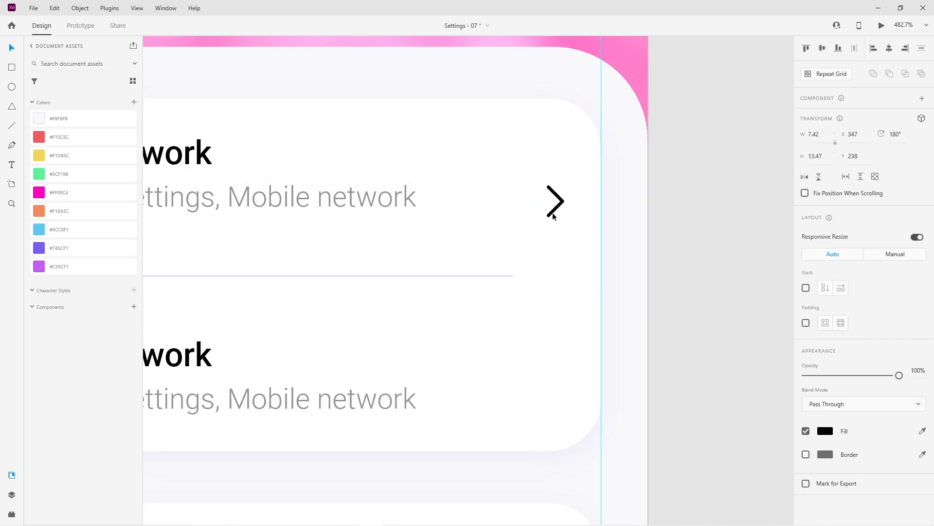
Recolour the first row's chevron light grey, about #CECECE.
left_click(826, 431)
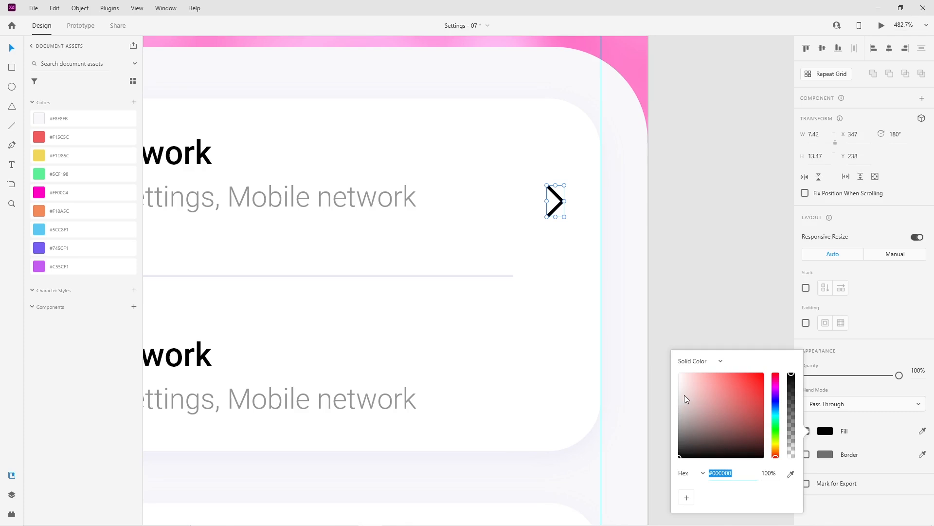
left_click_drag(684, 400, 677, 387)
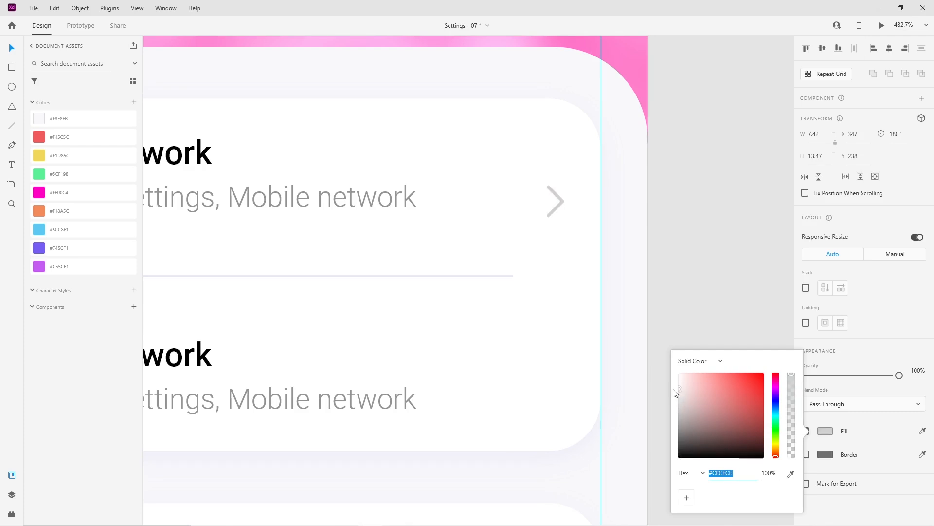
left_click(709, 319)
left_click(676, 321)
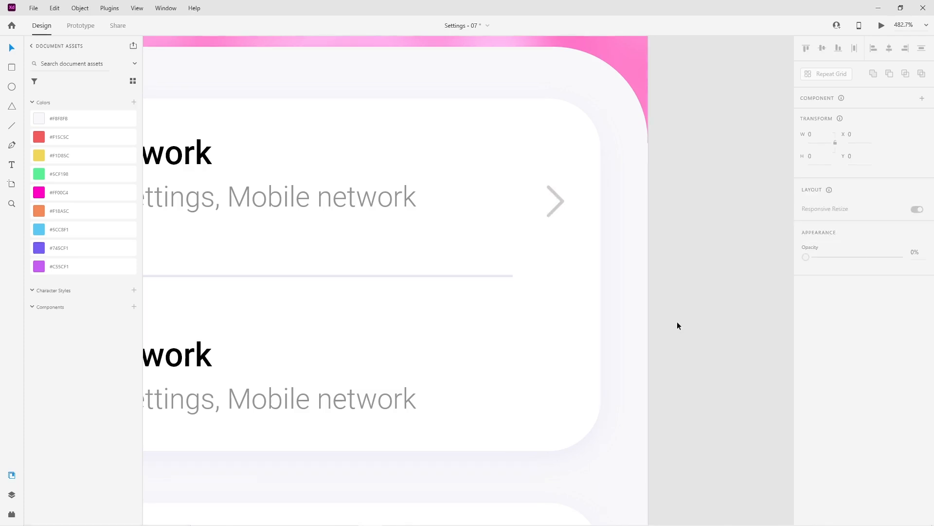
Copy the grey chevron to the end of each remaining row in the first and second cards.
scroll(676, 321, "down", 3)
left_click(606, 253)
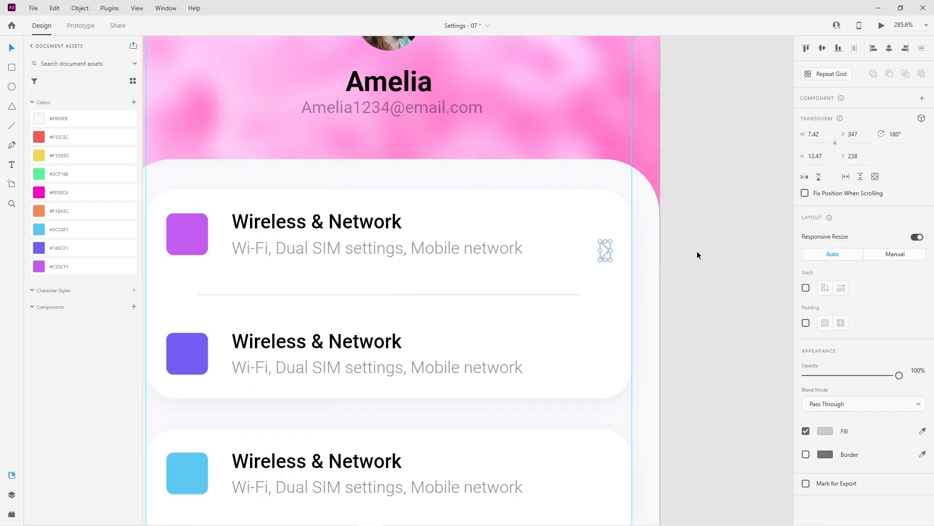
scroll(633, 241, "down", 1)
left_click_drag(606, 236, 595, 339)
scroll(594, 335, "down", 3)
left_click_drag(606, 158, 593, 299)
scroll(615, 214, "down", 2)
left_click_drag(605, 207, 596, 439)
scroll(600, 312, "down", 2)
left_click(676, 432)
scroll(678, 433, "down", 3)
mouse_move(687, 387)
left_mouse_down()
mouse_move(668, 361)
mouse_move(672, 379)
left_mouse_up()
Switch to File Explorer and bring the eight icon files, including phone, battery, bell and Wi-Fi, onto the design canvas.
scroll(516, 266, "up", 1)
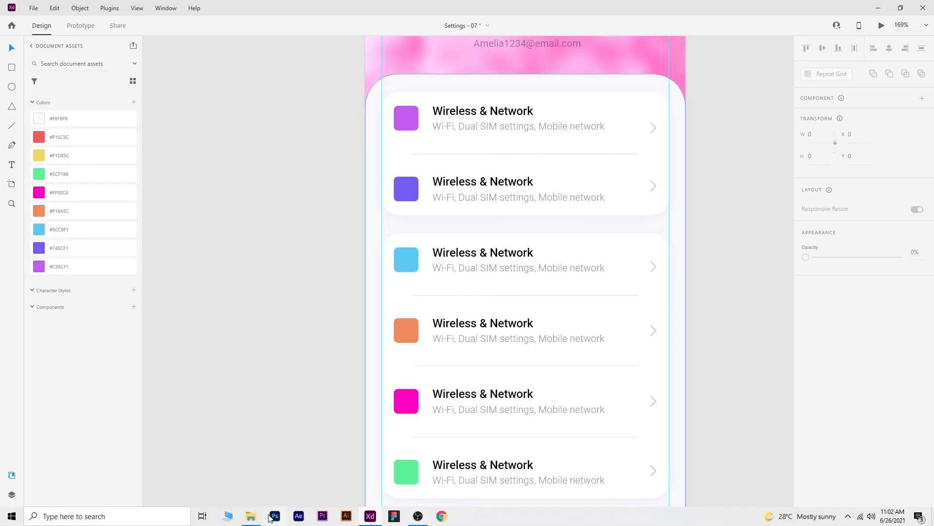
left_click(253, 515)
left_click(201, 86)
left_click(482, 85, "shift")
left_click(644, 84, "ctrl")
left_click(684, 80, "ctrl")
left_click_drag(654, 77, 246, 345)
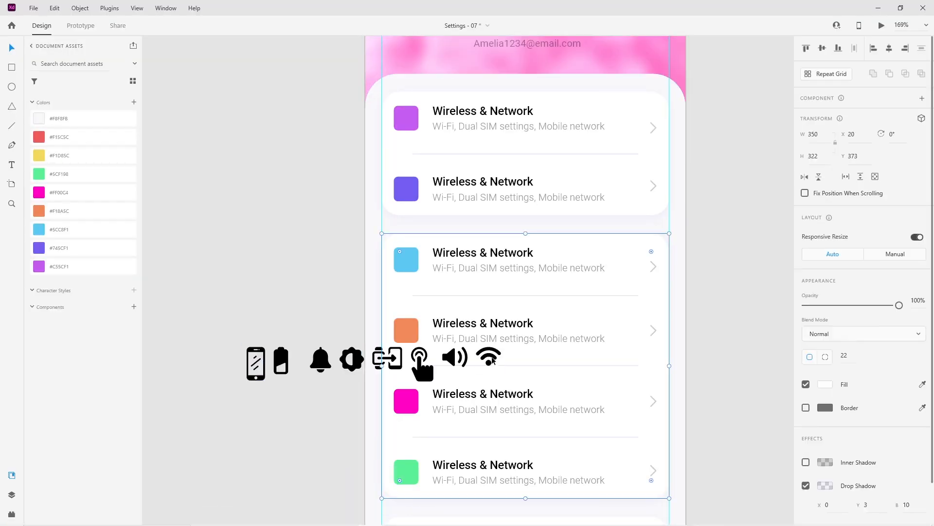
Move the imported icons off the artboard onto the empty canvas beside it.
left_click(348, 366, "shift")
left_click(321, 363, "shift")
left_click(282, 362, "shift")
left_click(261, 360, "shift")
left_click_drag(319, 362, 157, 359)
left_click_drag(267, 398, 403, 390)
left_click_drag(474, 371, 302, 349)
Scale the imported icons down to fit the tiles and place the Wi-Fi icon on the first row's purple tile.
left_click_drag(245, 343, 429, 148)
scroll(518, 91, "up", 2)
left_click_drag(466, 195, 540, 250)
left_click(414, 221)
left_click_drag(528, 191, 558, 131)
Recolour the imported icons white.
left_click(828, 431)
left_click_drag(713, 418, 205, 191)
left_click(826, 330)
left_click_drag(717, 321, 632, 233)
Centre the Wi-Fi icon vertically and horizontally on the purple tile.
left_click(547, 141)
left_click(565, 123)
left_click(577, 130, "shift")
left_click(823, 50)
left_click(889, 49)
left_click(337, 292)
Place the device-transfer icon on the first card's blue-violet tile.
left_click_drag(380, 205, 398, 254)
left_click(334, 211)
left_click_drag(333, 211, 570, 245)
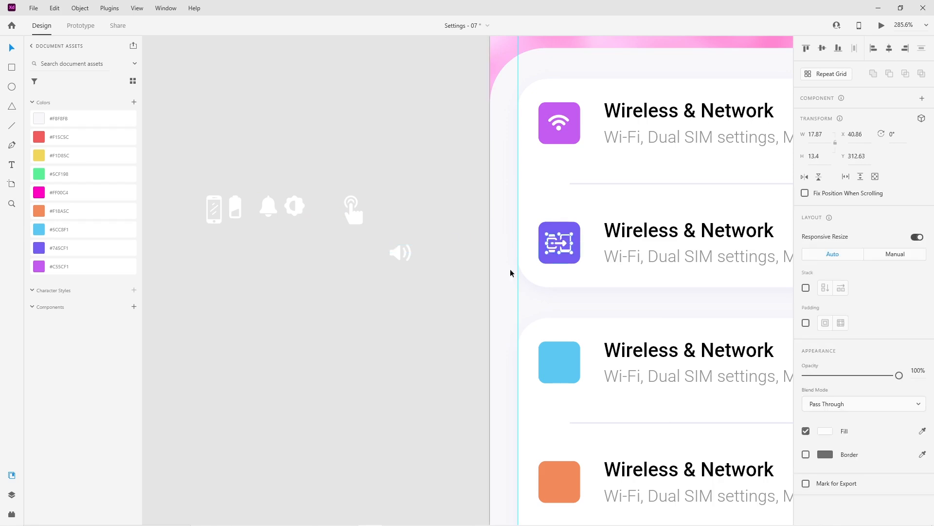
Place the speaker icon on the second card's sky blue tile, moving the touch and bell icons lower on the empty canvas.
scroll(341, 173, "down", 3)
left_click_drag(351, 158, 442, 287)
left_click_drag(269, 154, 357, 312)
left_click_drag(400, 194, 558, 302)
Place the phone icon on the orange tile and centre it in both directions.
scroll(389, 195, "down", 3)
left_click_drag(294, 93, 394, 334)
left_click_drag(214, 92, 565, 376)
left_click(578, 368, "shift")
left_click(822, 48)
left_click(890, 48)
left_click(333, 205)
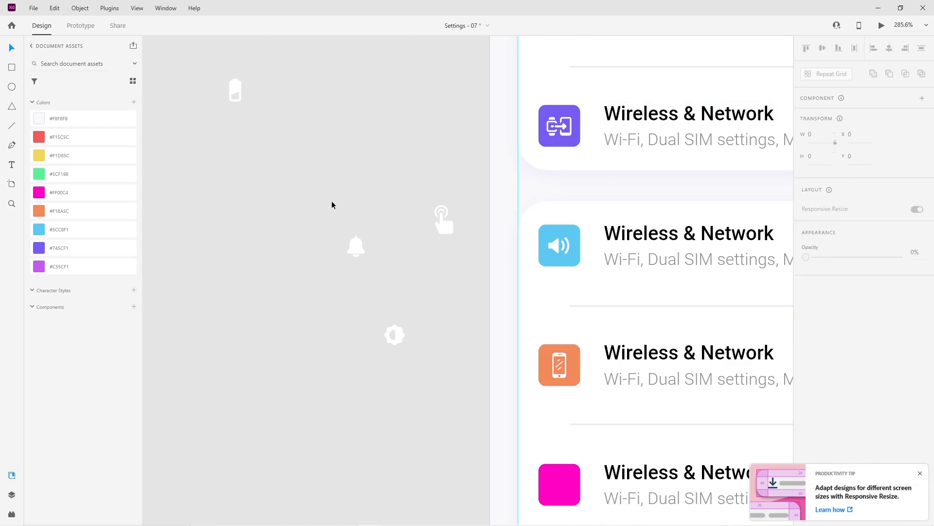
Place the bell icon on the magenta tile and centre it in both directions.
left_click_drag(235, 90, 395, 385)
scroll(384, 317, "down", 3)
left_click_drag(356, 144, 576, 381)
left_click(574, 382, "shift")
left_click(823, 48)
left_click(889, 48)
left_click(411, 247)
Place the battery icon on the green tile and centre it in both directions.
scroll(411, 246, "down", 1)
left_click_drag(395, 242, 561, 459)
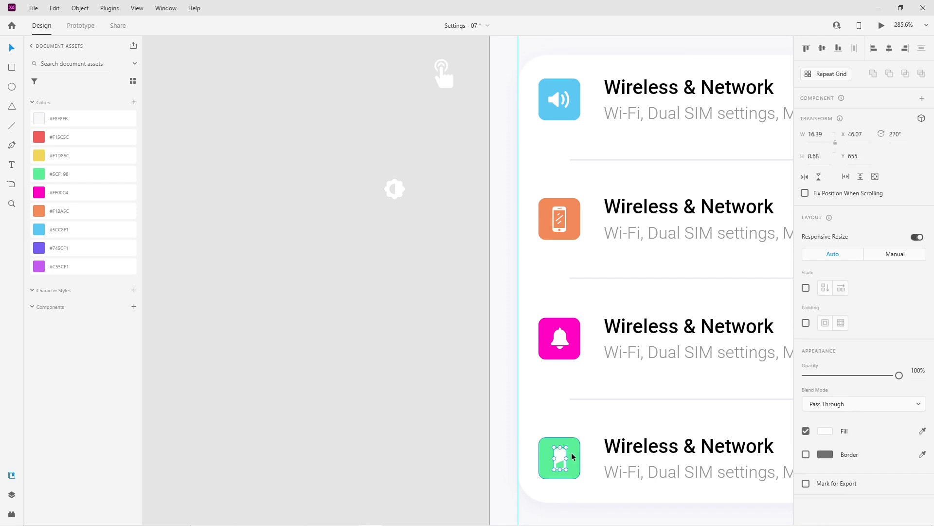
left_click(572, 456, "shift")
left_click(823, 47)
left_click(889, 48)
left_click(429, 226)
Place the brightness icon on the third card's yellow tile.
scroll(429, 226, "up", 1)
left_click_drag(443, 114, 436, 409)
left_click_drag(399, 238, 466, 474)
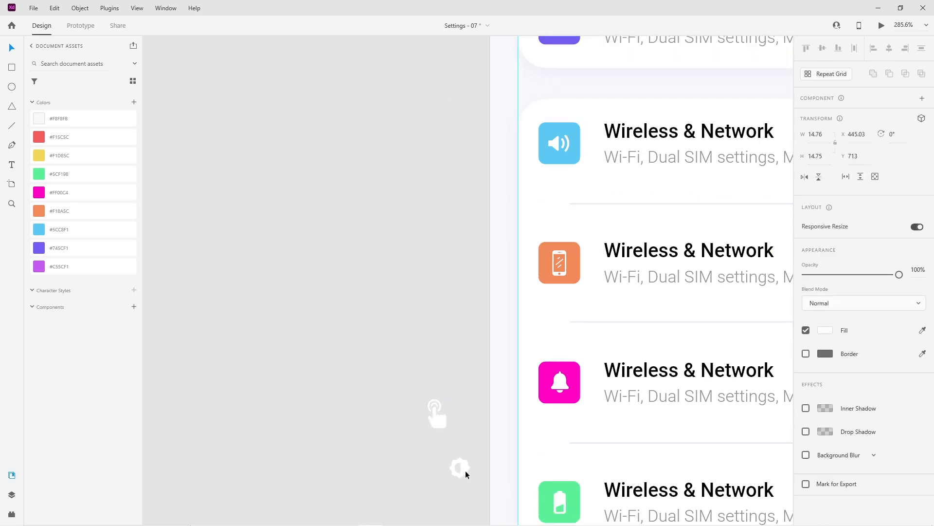
scroll(466, 475, "down", 5)
left_click_drag(466, 245, 561, 392)
Place the touch icon on the third card's red tile.
scroll(442, 130, "down", 1)
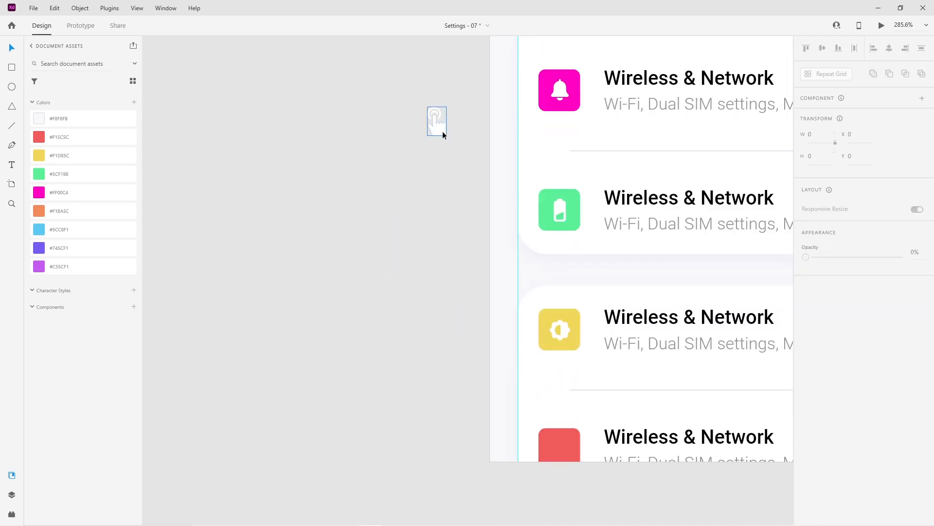
left_click_drag(442, 130, 566, 457)
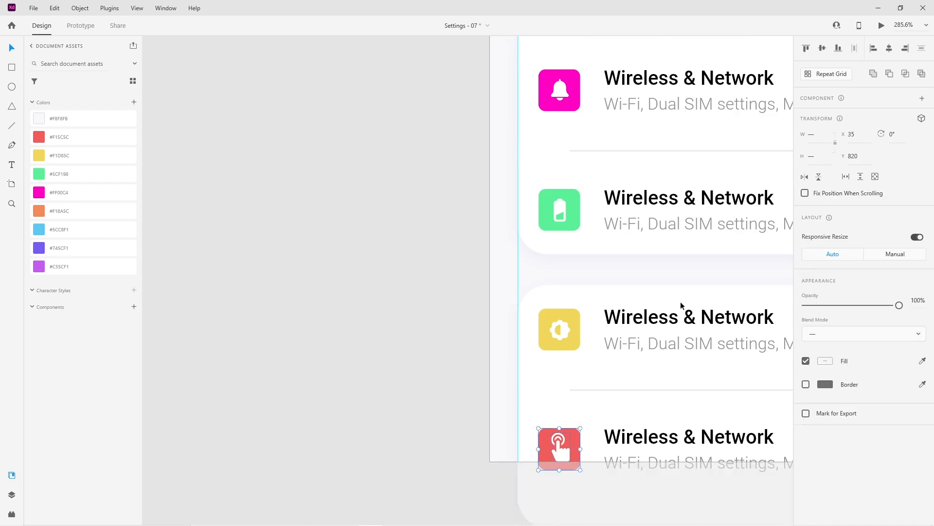
left_click(386, 371)
Draw a thin rectangle about 34 by 6 at the end of the third card's first row.
key("ctrl+0")
scroll(516, 190, "up", 8)
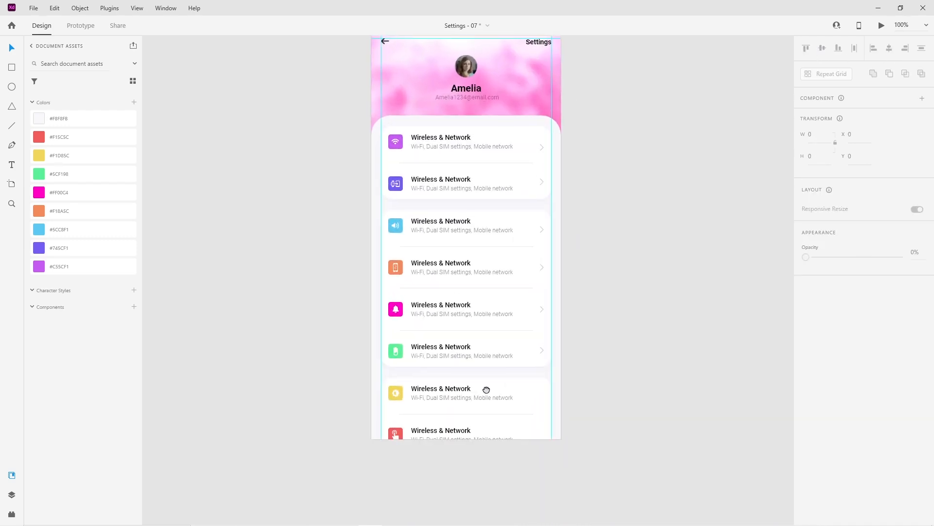
key("r")
left_click_drag(509, 299, 571, 308)
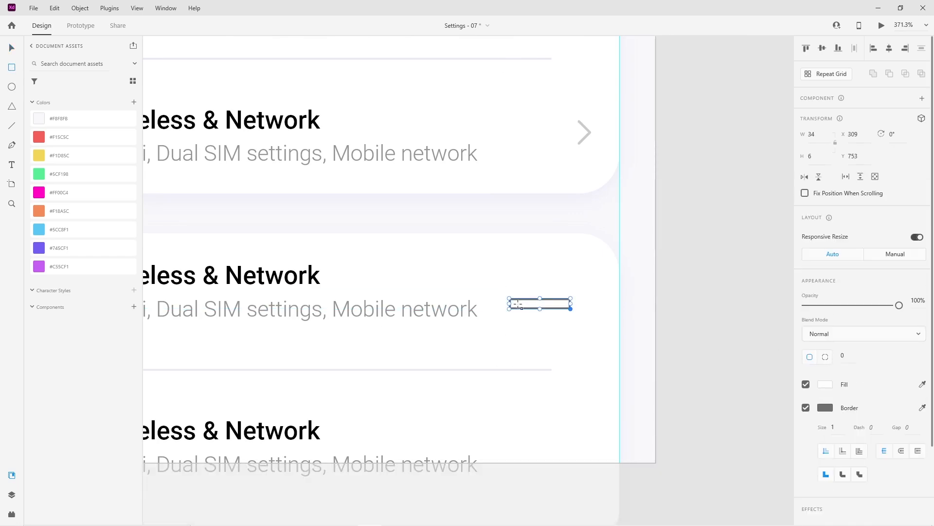
left_click(11, 48)
left_click(727, 365)
Turn the thin rectangle into a rounded bar 36 by 5 with corner radius 3, at Y 755.
left_click(545, 305)
scroll(559, 305, "up", 5)
left_click_drag(424, 292, 436, 299)
key("Return")
key("Down")
key("Down")
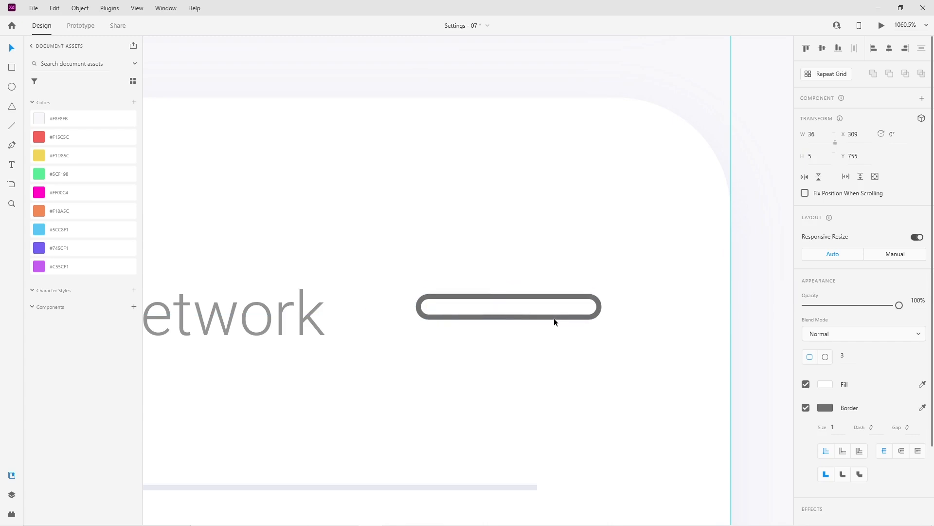
Match the rounded bar's border colour to the pale blue-grey divider line by sampling it.
left_click(825, 407)
left_click_drag(681, 374, 672, 354)
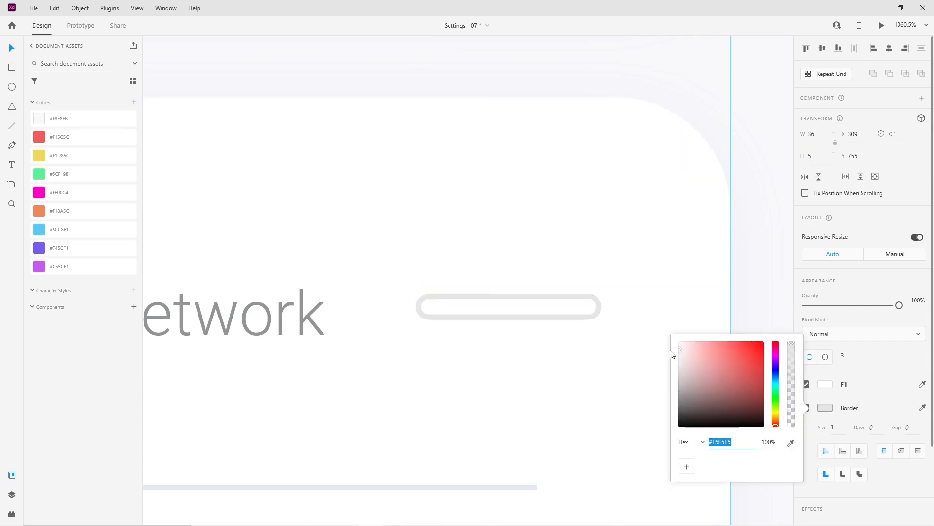
left_click(791, 442)
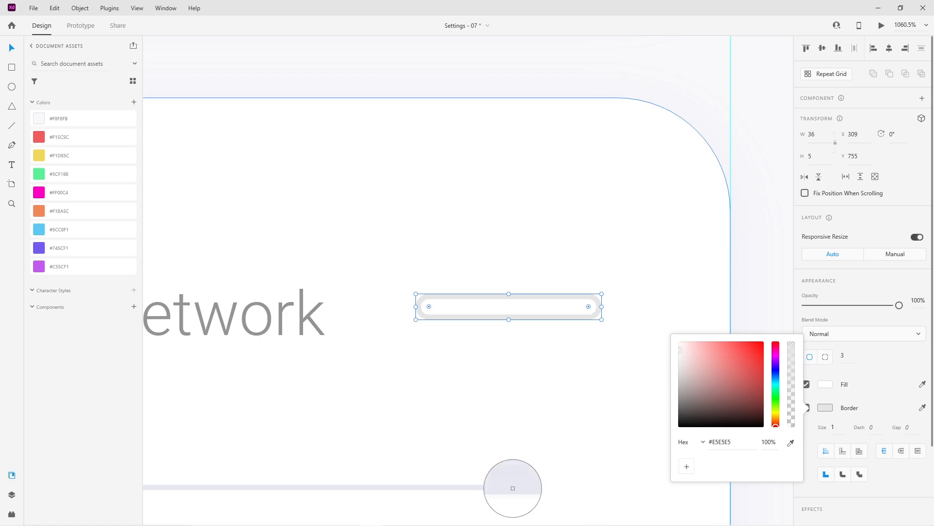
left_click(511, 487)
Set the rounded bar's fill to a very pale blue, #F9F9FC.
left_click(827, 387)
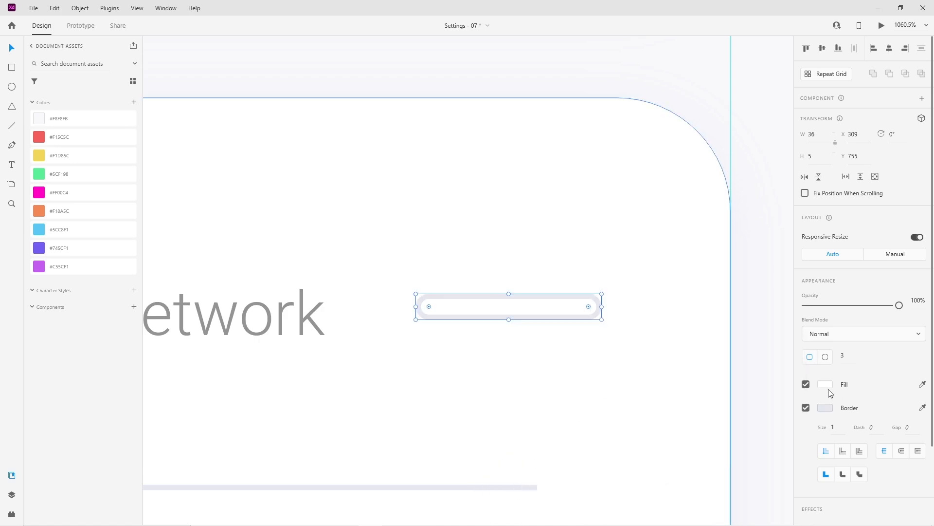
left_click_drag(685, 341, 672, 335)
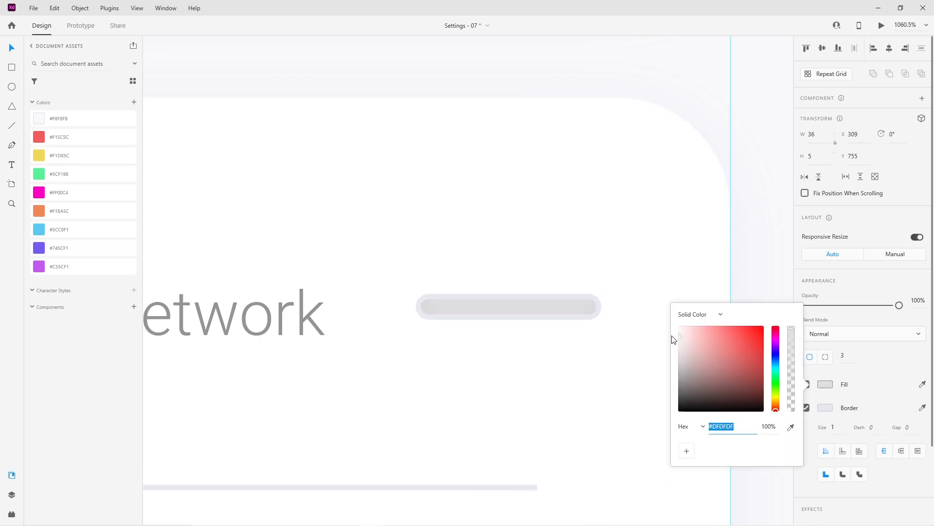
left_click(791, 428)
left_click(593, 402)
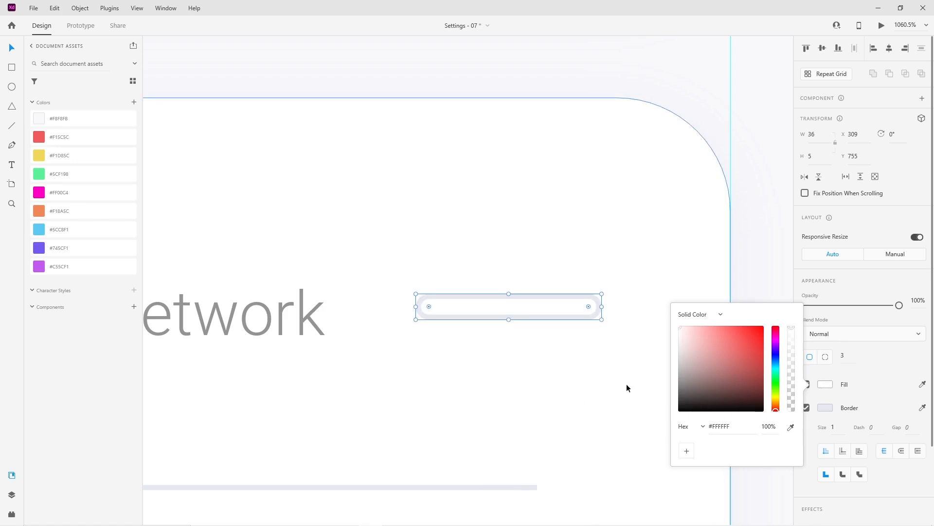
left_click(776, 355)
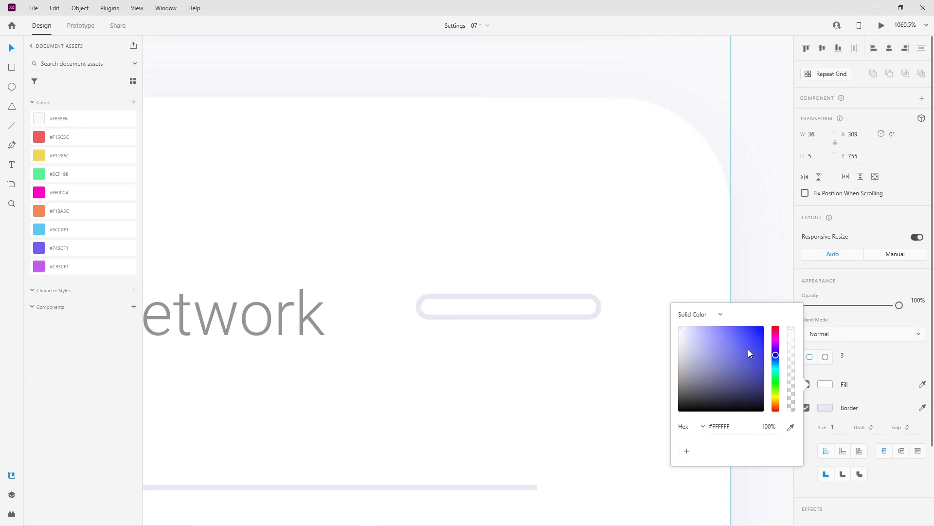
left_click(680, 328)
Draw a 24 by 24 circular knob over the bar's start and match its border colour to the bar's border by sampling it.
left_click(12, 88)
left_click_drag(442, 308, 488, 349)
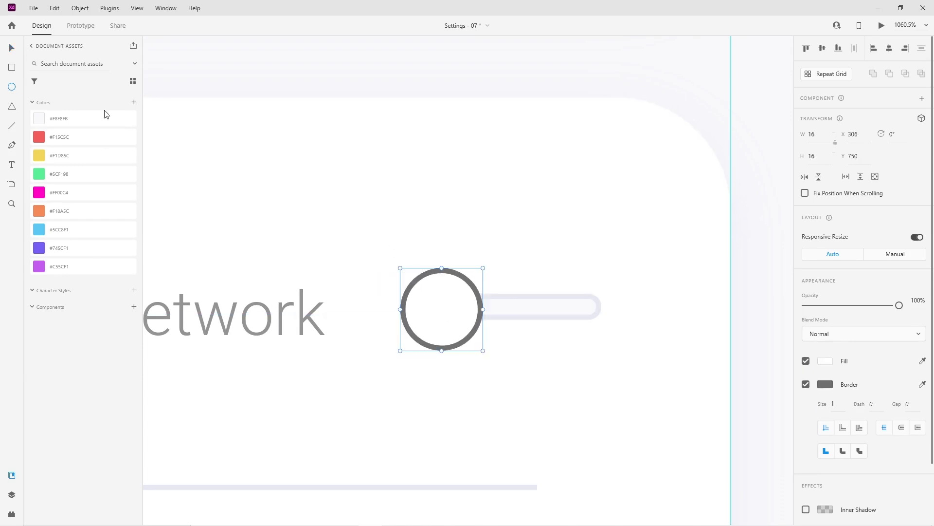
left_click(9, 51)
key("Return")
left_click_drag(468, 344, 448, 322)
left_click(924, 387)
left_click(597, 316)
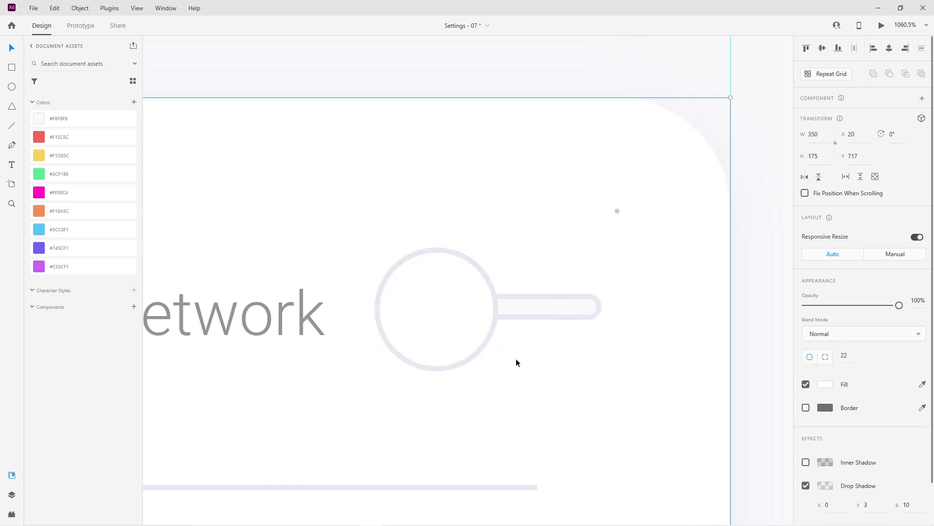
Set the knob's border size to 2 and add a drop shadow tinted blue.
scroll(840, 440, "down", 3)
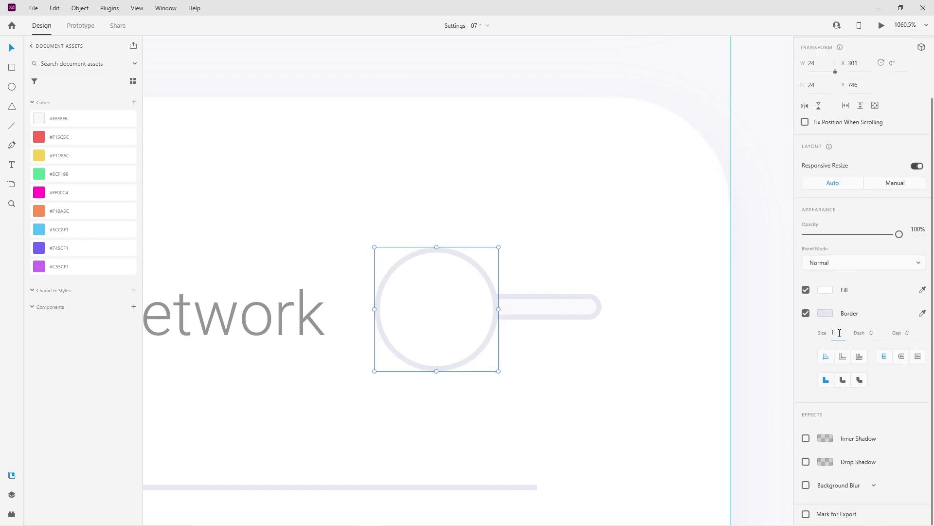
key("Return")
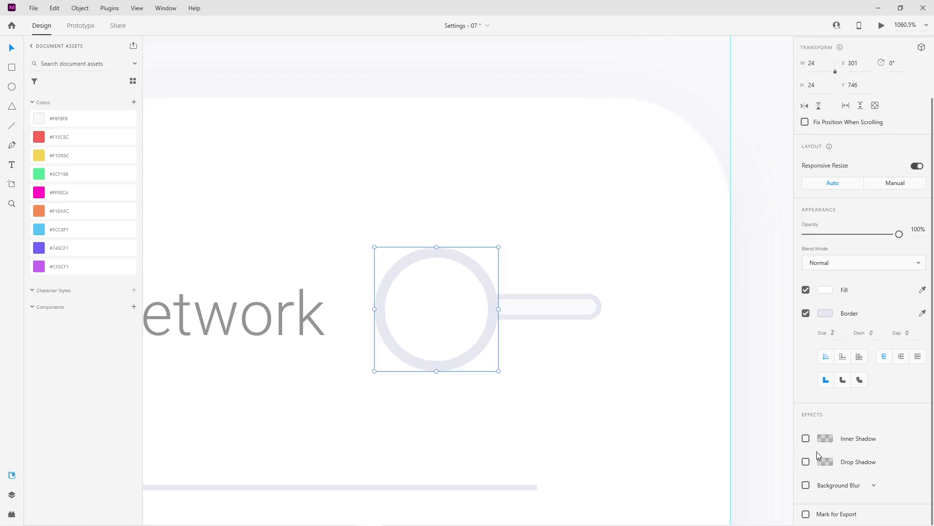
left_click(806, 461)
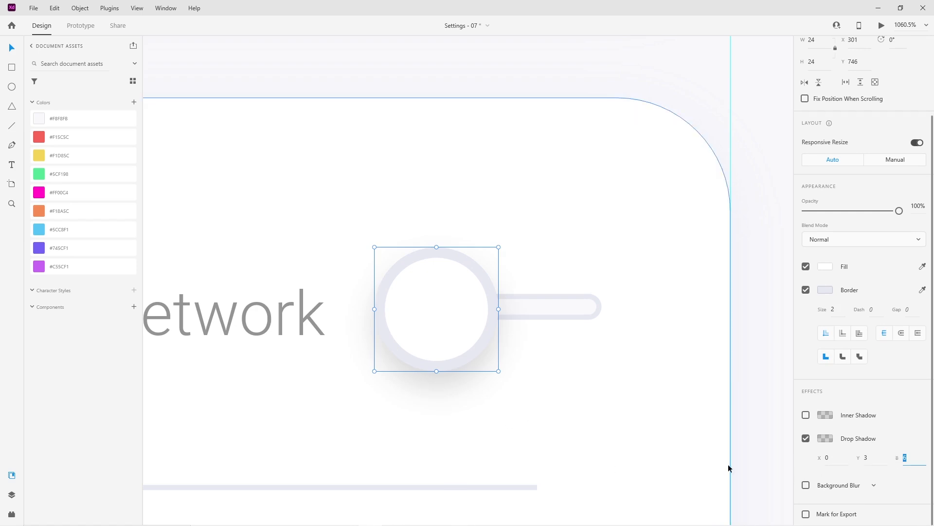
left_click(825, 438)
left_click(775, 402)
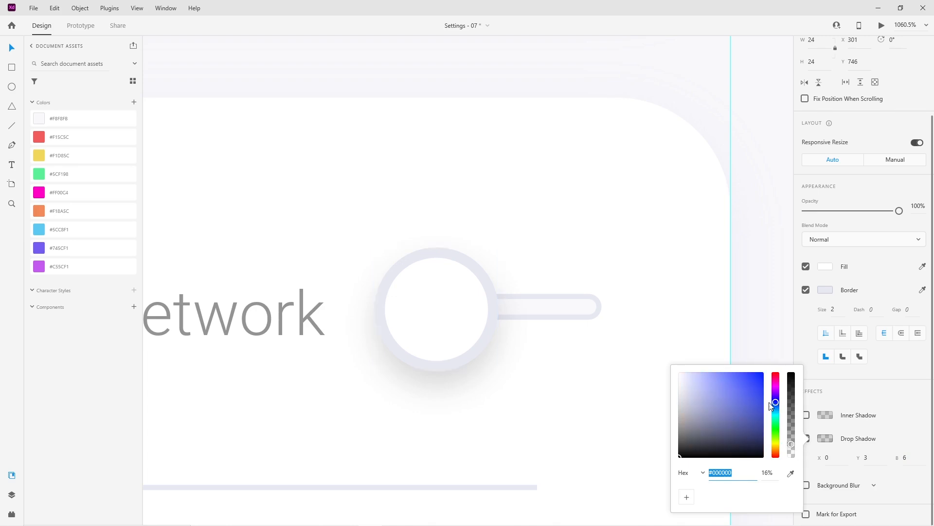
mouse_move(743, 418)
left_mouse_down()
mouse_move(709, 382)
mouse_move(723, 407)
left_mouse_up()
left_click(547, 401)
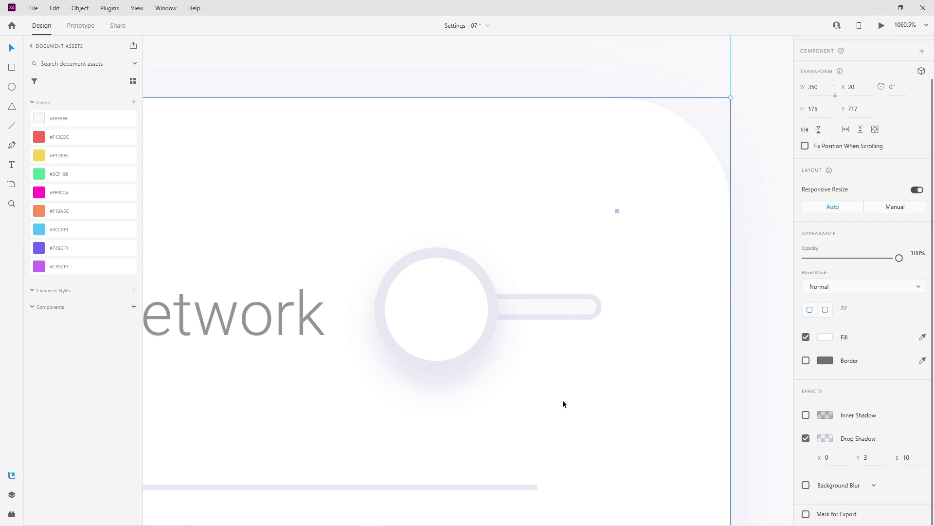
Duplicate the toggle onto the third card's second row and move the copy's knob to the bar's other end, at X 336.
scroll(565, 402, "down", 5)
scroll(565, 401, "down", 2)
left_click(652, 422)
scroll(551, 459, "up", 2)
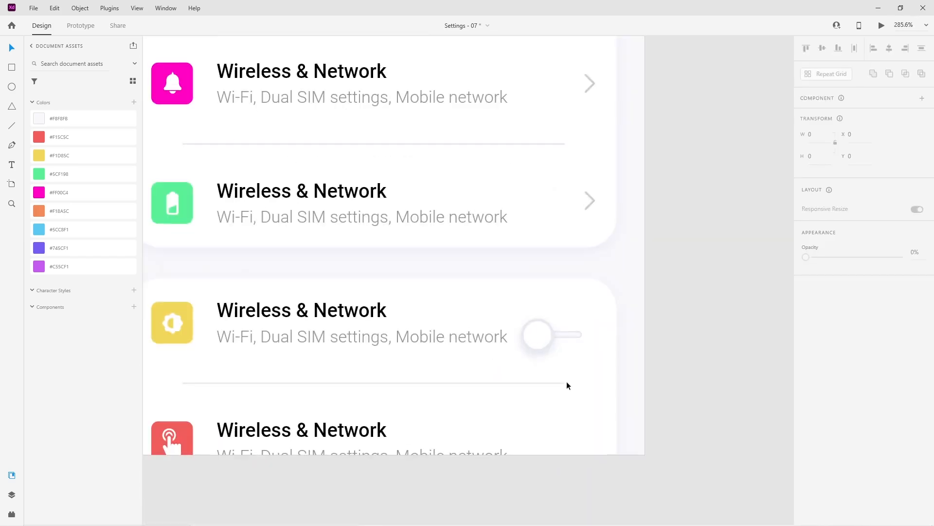
left_click(533, 342)
left_click(564, 335, "shift")
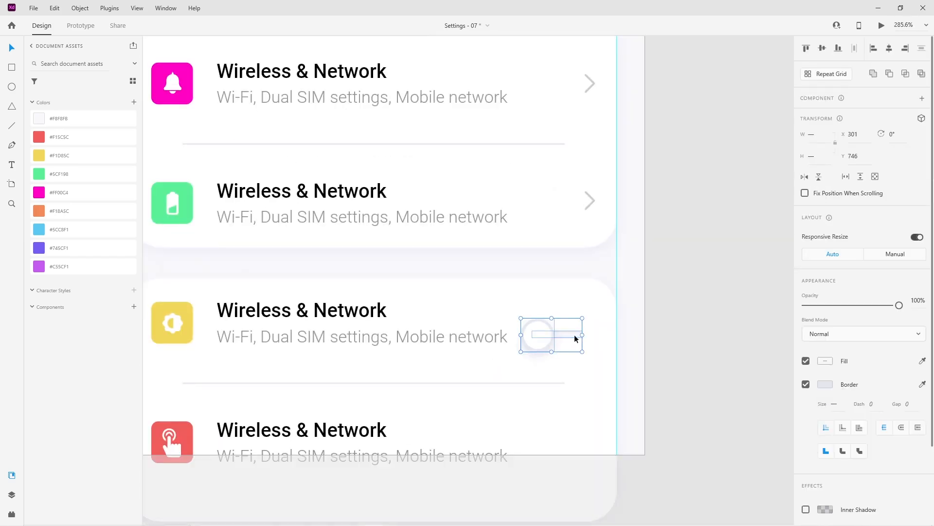
left_click_drag(577, 338, 589, 446)
left_click(556, 458)
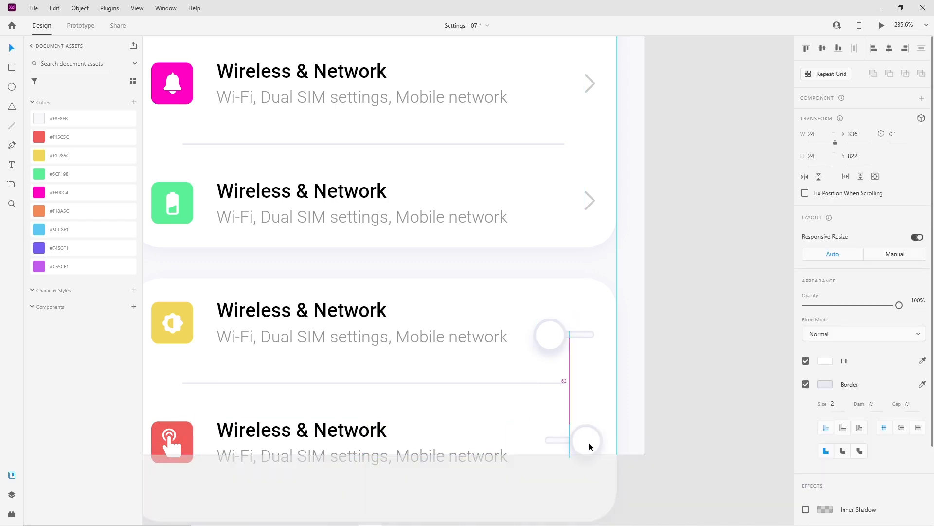
left_click_drag(589, 446, 590, 446)
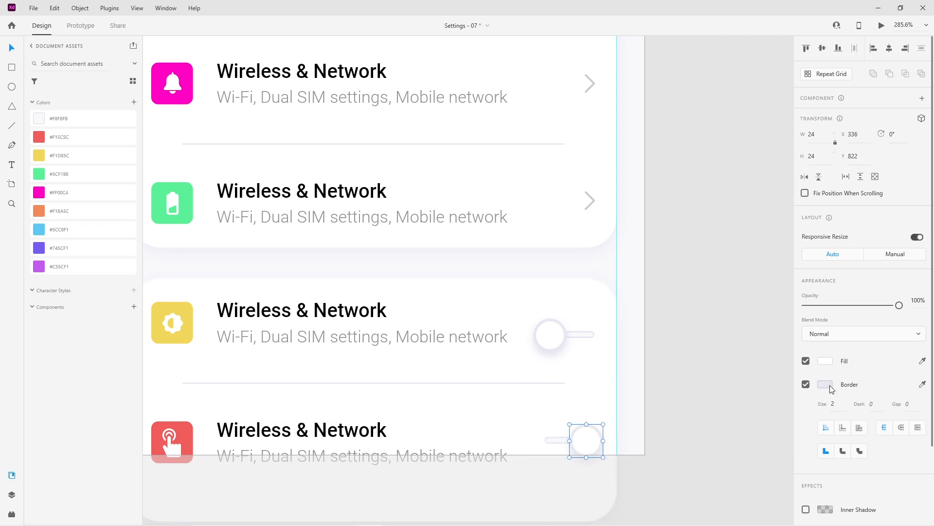
Make the borders of the second toggle's knob and bar green by sampling the battery icon's tile.
left_click(922, 384)
left_click(184, 219)
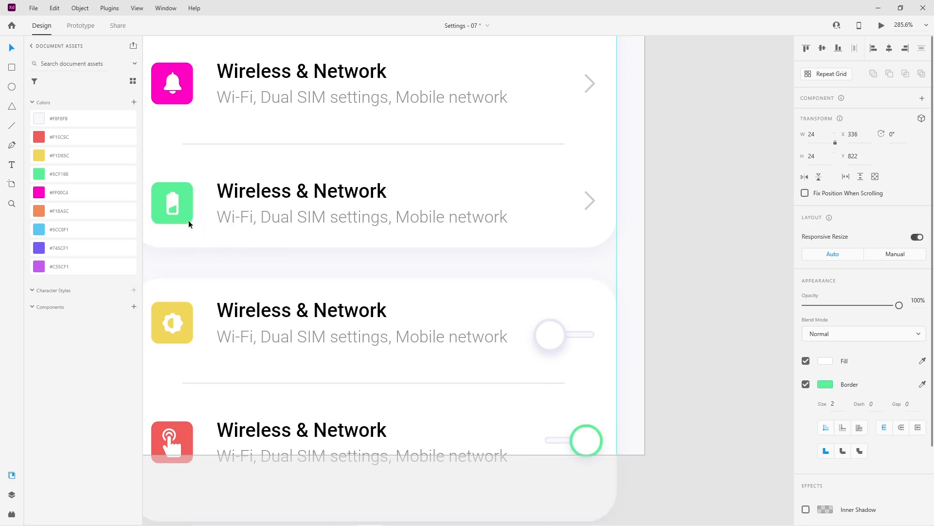
left_click(674, 421)
left_click(554, 440)
left_click(922, 407)
left_click(188, 209)
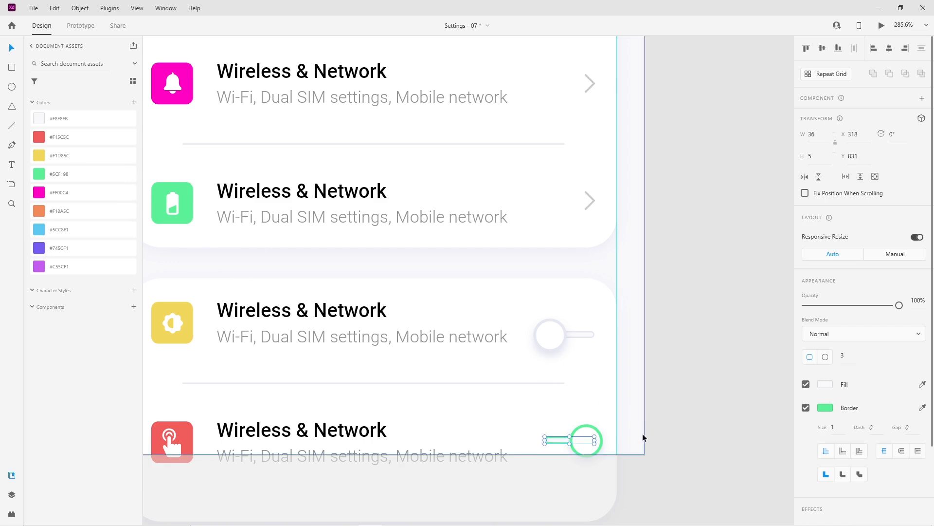
left_click(826, 409)
Fill the second toggle's bar with a lighter tint of the battery tile's green.
left_click(829, 386)
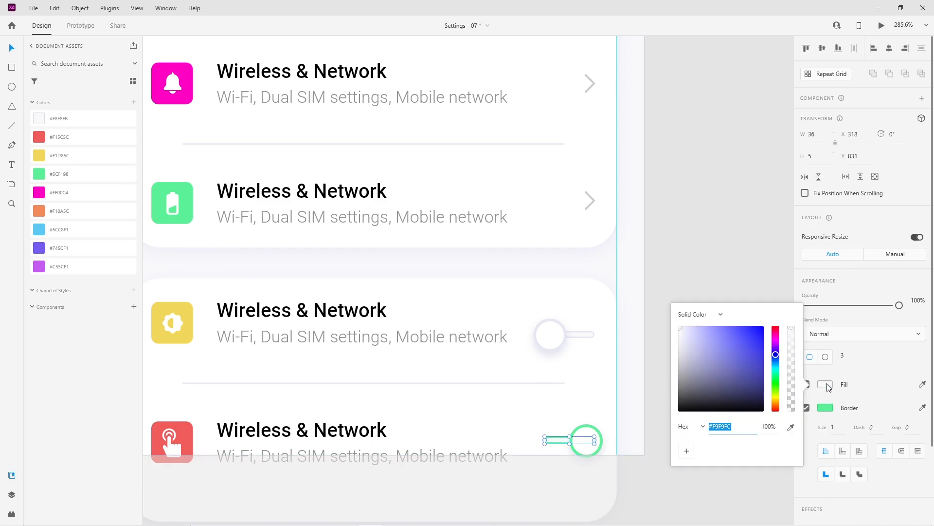
left_click(791, 426)
left_click(191, 217)
mouse_move(704, 320)
left_mouse_down()
mouse_move(730, 331)
mouse_move(700, 328)
mouse_move(703, 317)
left_mouse_up()
left_click(673, 273)
Darken the border colour of the second toggle's bar to the green #4AD883.
scroll(691, 370, "down", 2)
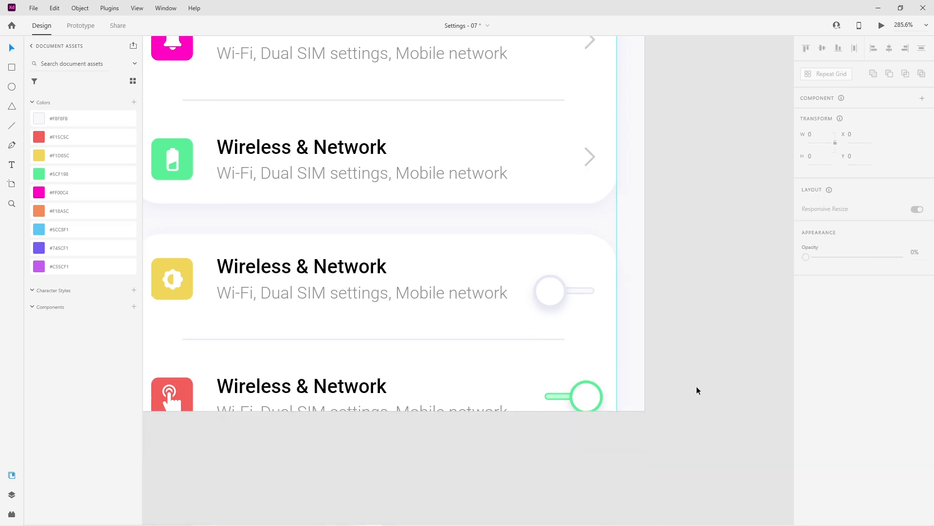
left_click_drag(615, 440, 667, 434)
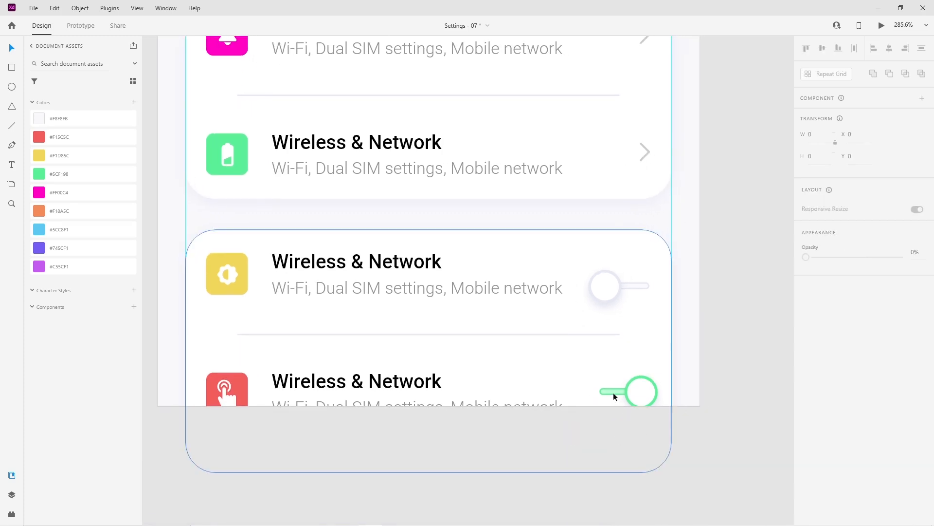
scroll(649, 405, "up", 5)
left_click(553, 370)
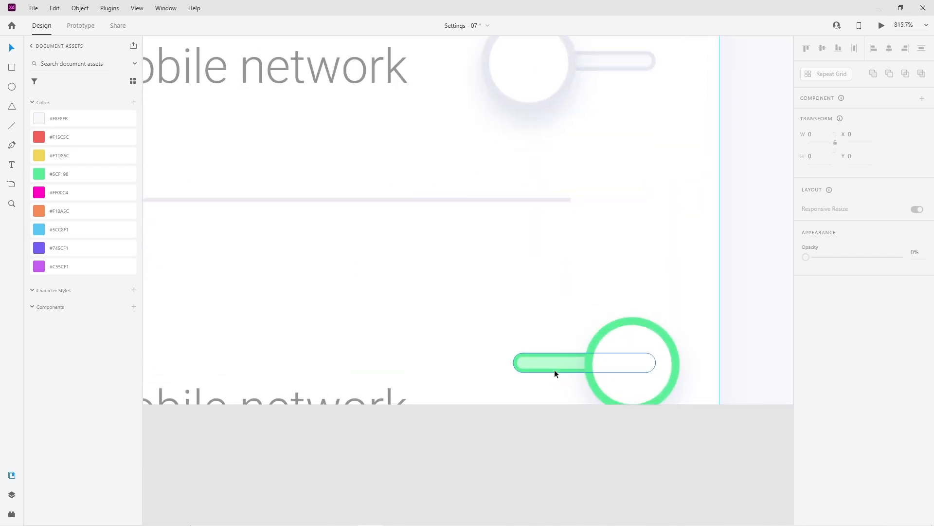
left_click(826, 408)
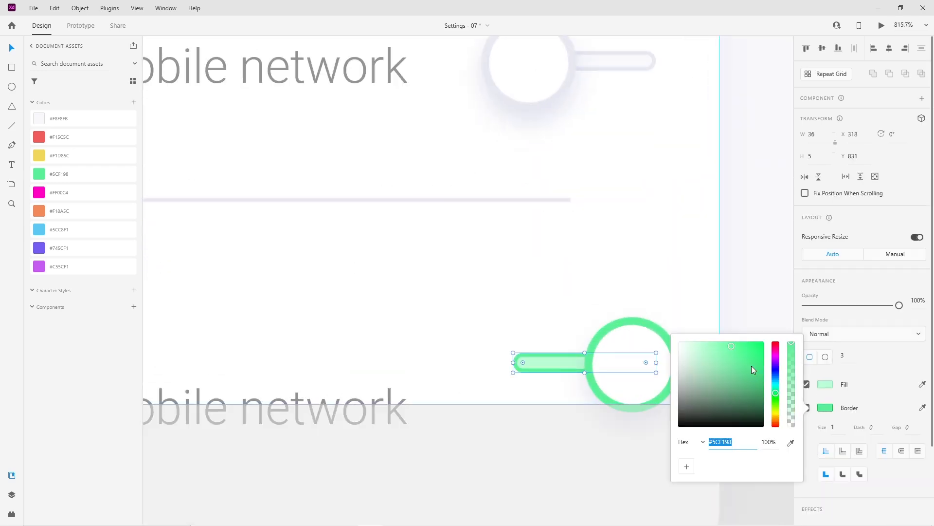
left_click_drag(732, 349, 735, 355)
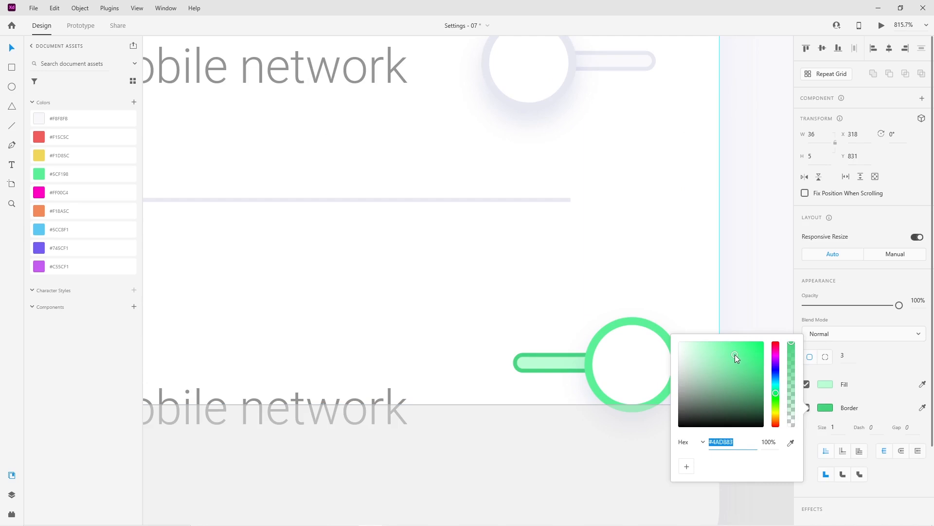
left_click(751, 286)
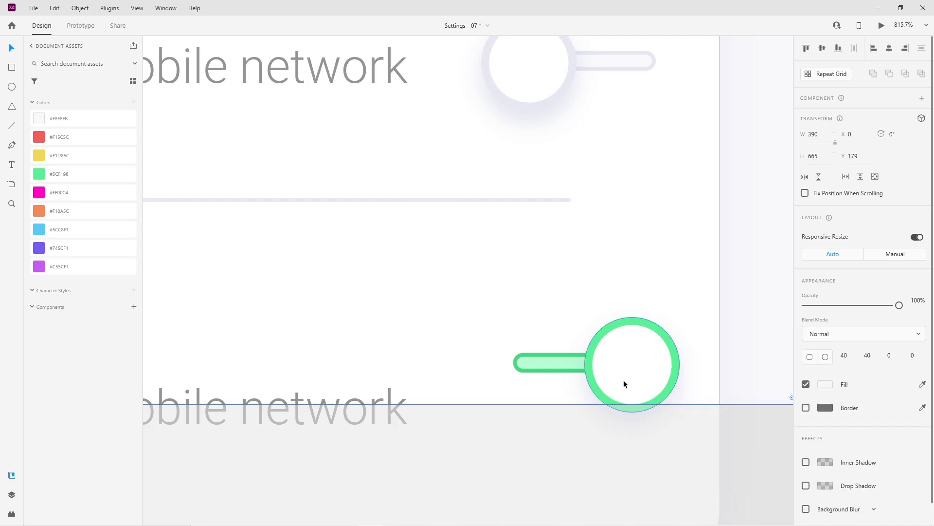
Fill the second toggle's bar with the bright green sampled from its knob's border.
scroll(625, 390, "down", 2)
scroll(628, 382, "down", 3)
left_click(597, 373)
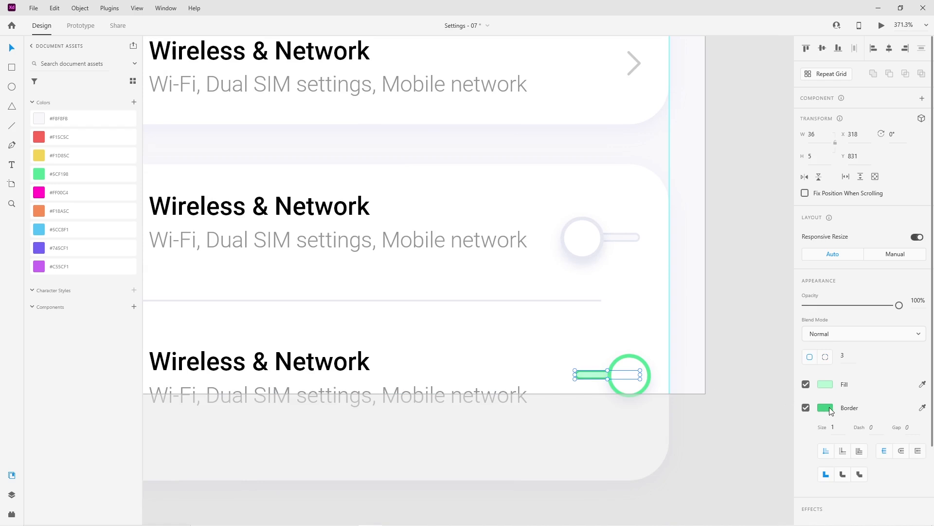
left_click(922, 384)
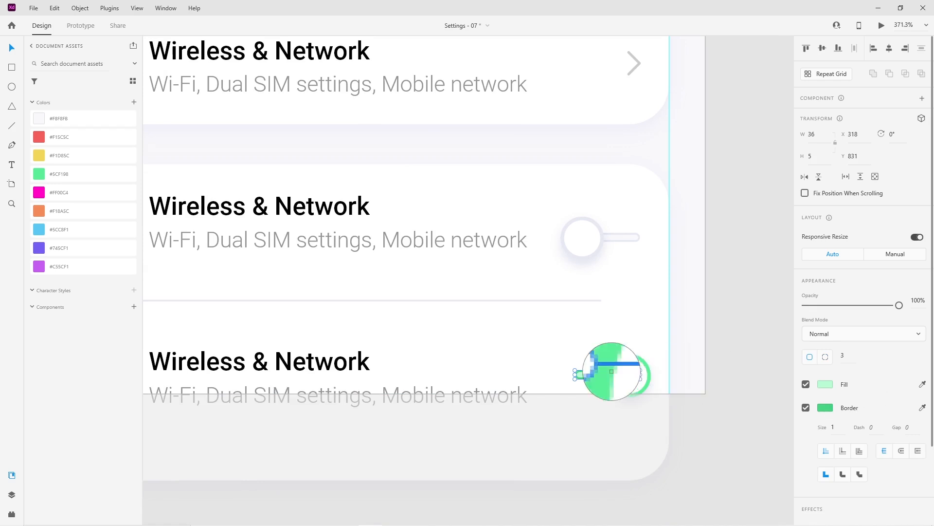
left_click(614, 363)
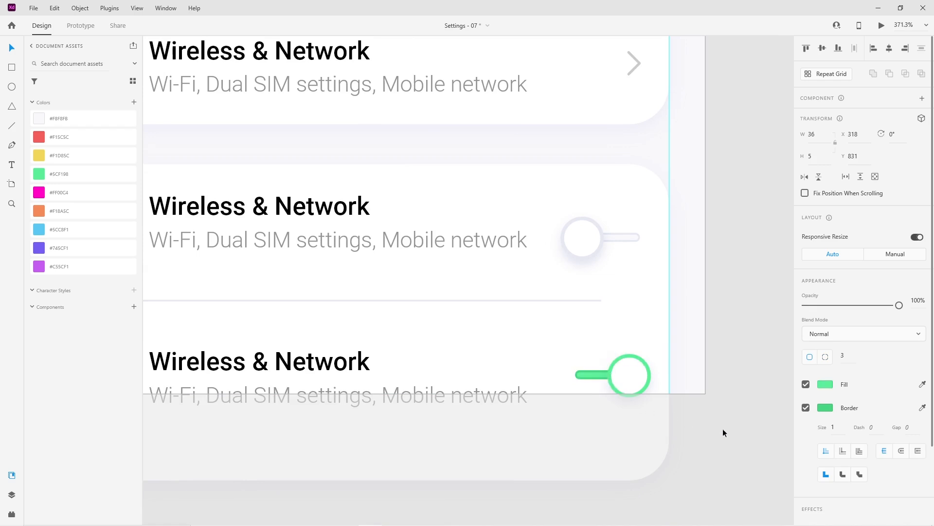
left_click(723, 428)
Match the green knob's border to the darker green of its bar's border by sampling it.
left_click(651, 388)
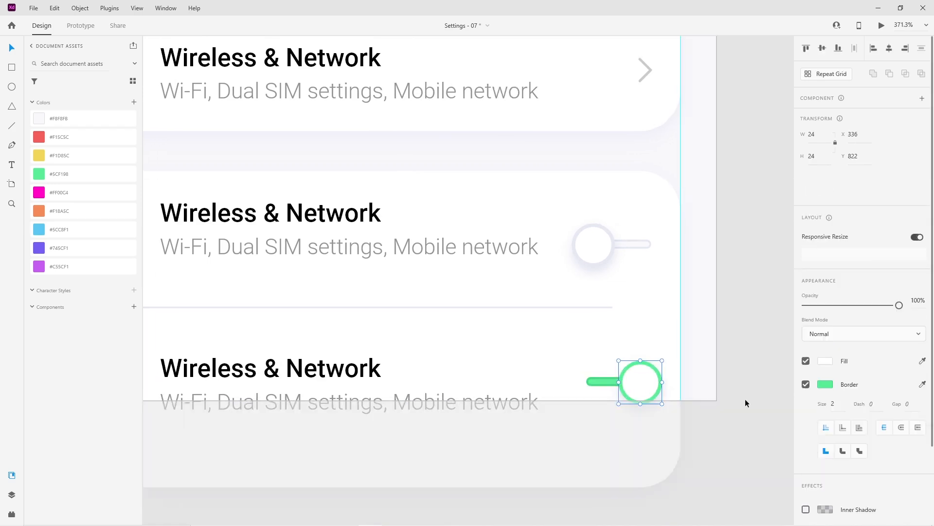
left_click(922, 385)
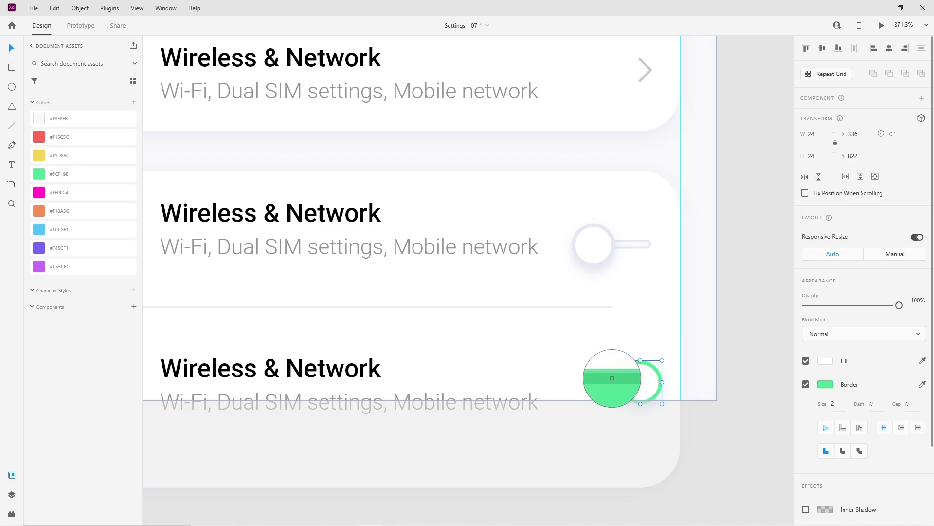
left_click(610, 377)
left_click(647, 425)
Change the first card's second row to the title "Device Connectivity" and the subtitle "Bluetooth, Printing".
scroll(646, 425, "down", 4)
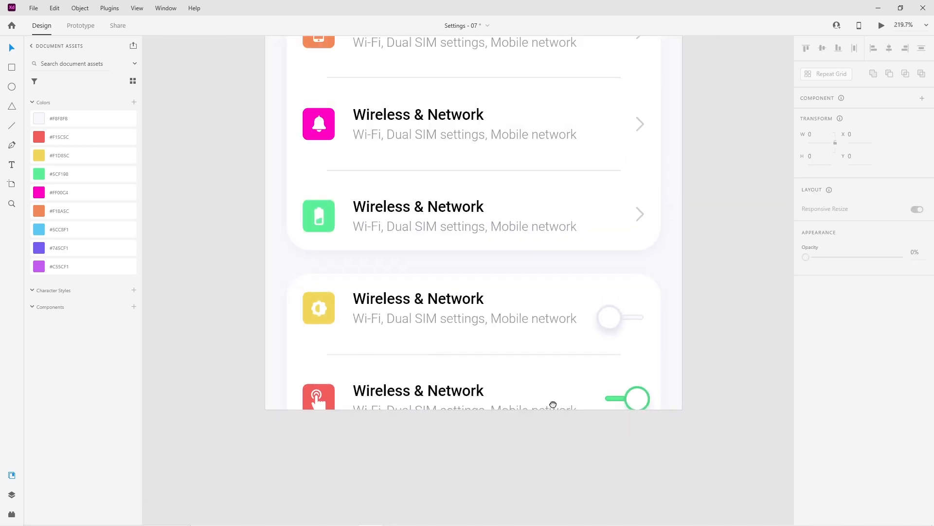
scroll(551, 396, "up", 1)
scroll(542, 379, "up", 2)
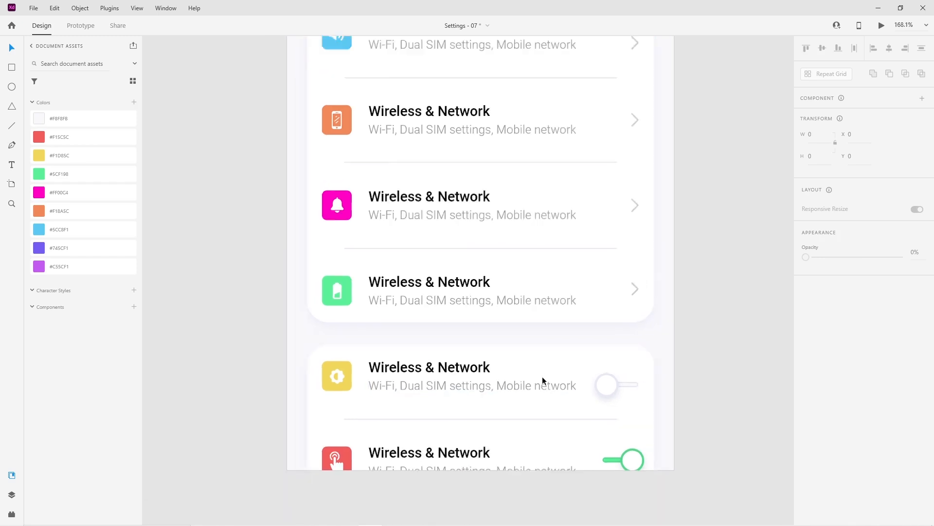
scroll(542, 382, "down", 3)
scroll(480, 243, "up", 2)
left_click_drag(484, 162, 484, 221)
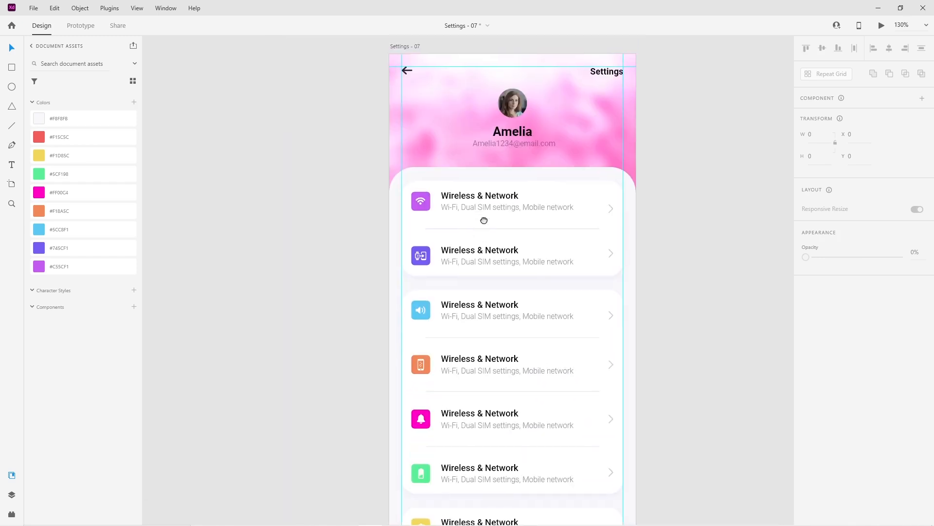
double_click(469, 250)
type("Device Connectivity")
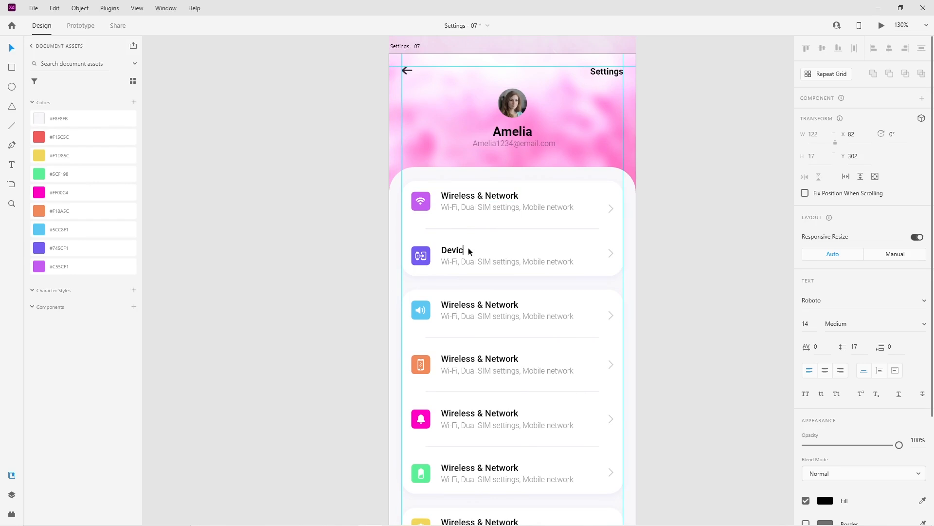
double_click(475, 261)
type("Bluetooth, Printing")
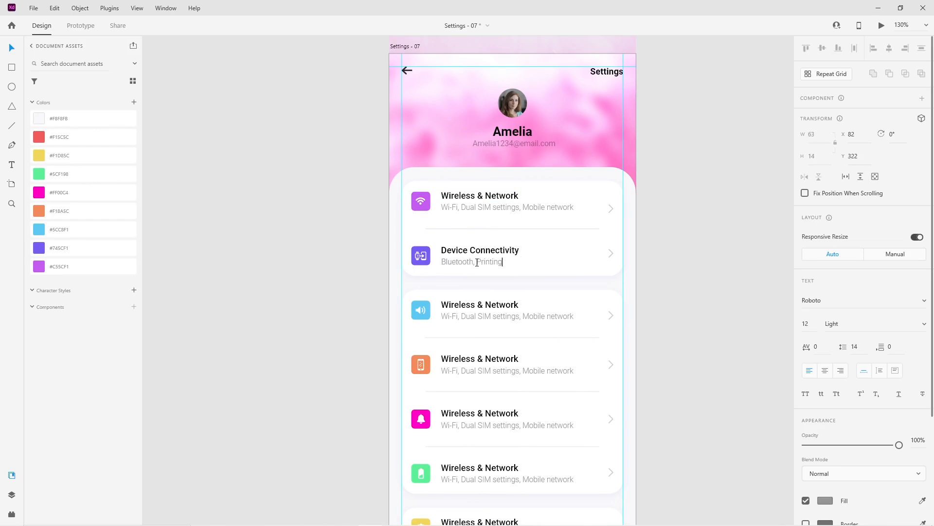
Change the second card's first row to the title "Sounds" and the subtitle "Do not disturb, Ringtone, Vibrate".
double_click(486, 306)
type("Sounds")
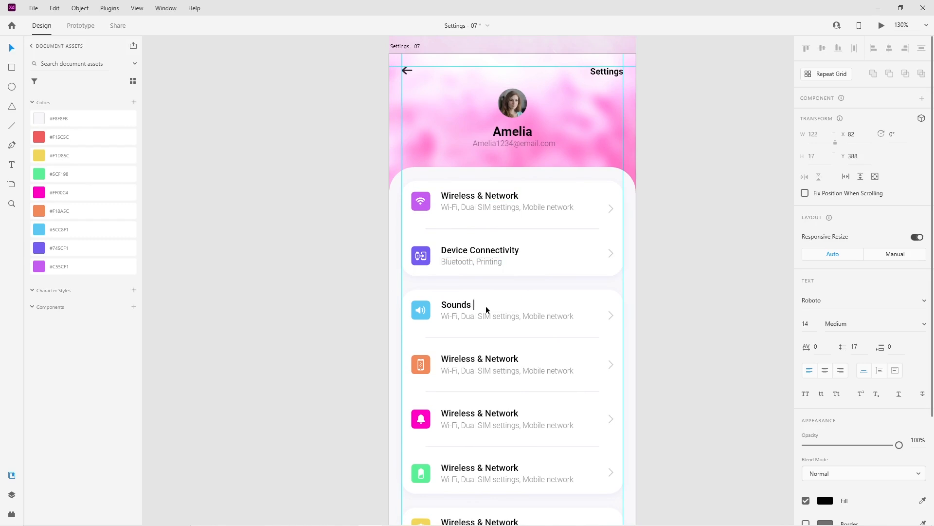
double_click(480, 316)
type("Do not distu")
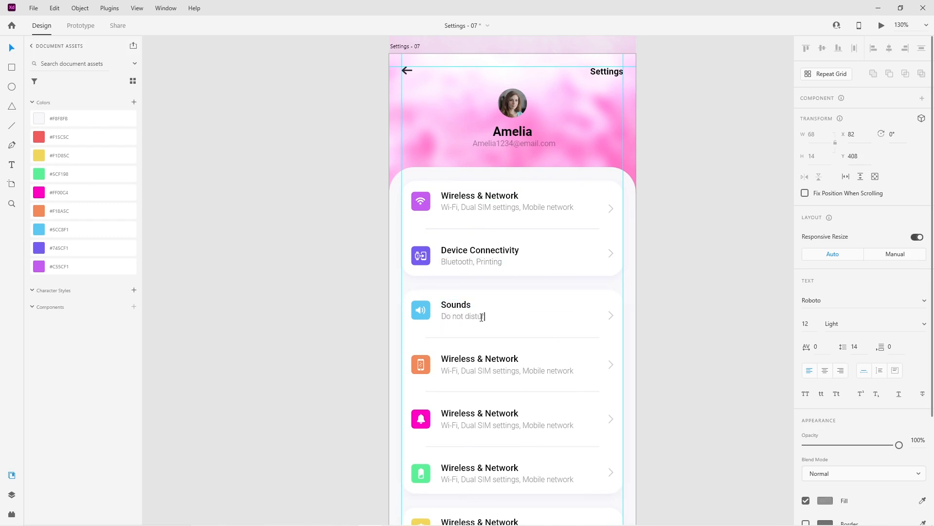
type("rb, Ringtone, vibrate")
double_click(481, 371)
double_click(526, 316)
left_click_drag(529, 316, 524, 316)
type("V")
Change the orange phone icon's row to the title "Desplay" and the subtitle "Brightness, Eye comfort, Text & Display size".
double_click(485, 358)
type("Desplay")
double_click(484, 374)
type("Brightness, Eye comp")
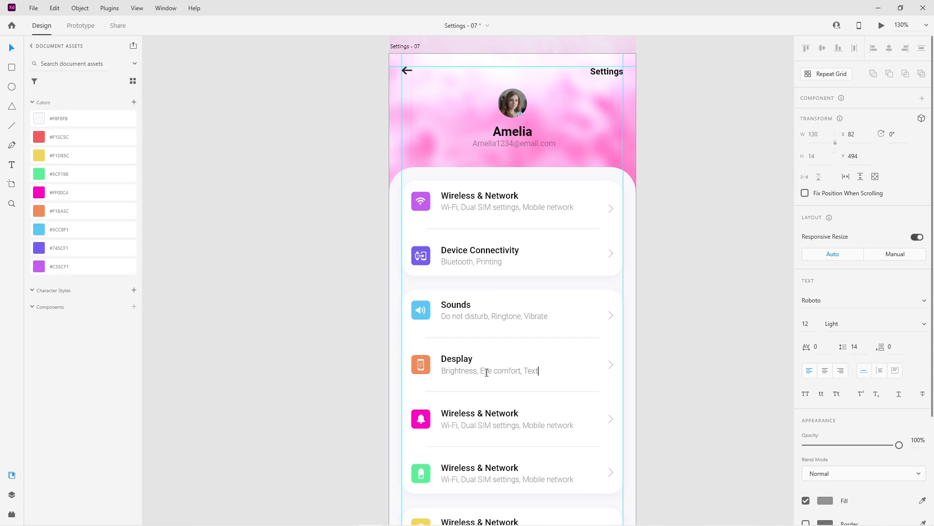
type("ort, Text & Display size")
Change the bell icon's row to the title "Notifications" and the subtitle "Badges, Lock screen notifications".
double_click(457, 415)
type("Notifications")
double_click(470, 427)
type("Badges, Lock screen notifications")
Change the second card's last row to the title "Battery" and the subtitle "Power saving mode, Battery usage".
double_click(475, 467)
type("Battery")
double_click(487, 480)
type("Power Sav")
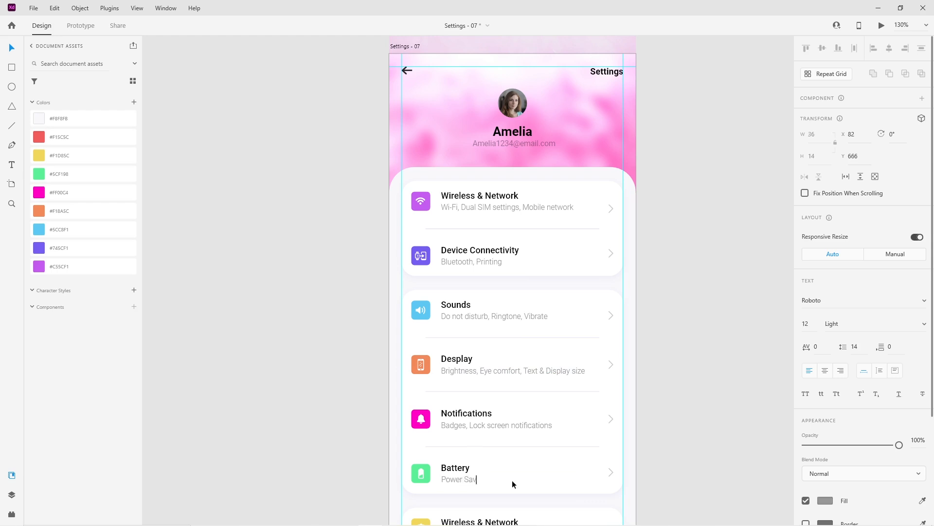
type("ing mode, batteryr")
key("Delete")
type("s")
Change the third card's first row to the title "User Interface" and the subtitle "Enable dark or light mode".
scroll(494, 475, "down", 3)
double_click(471, 419)
type("User Interface")
double_click(489, 428)
type("Enable dark or light mode")
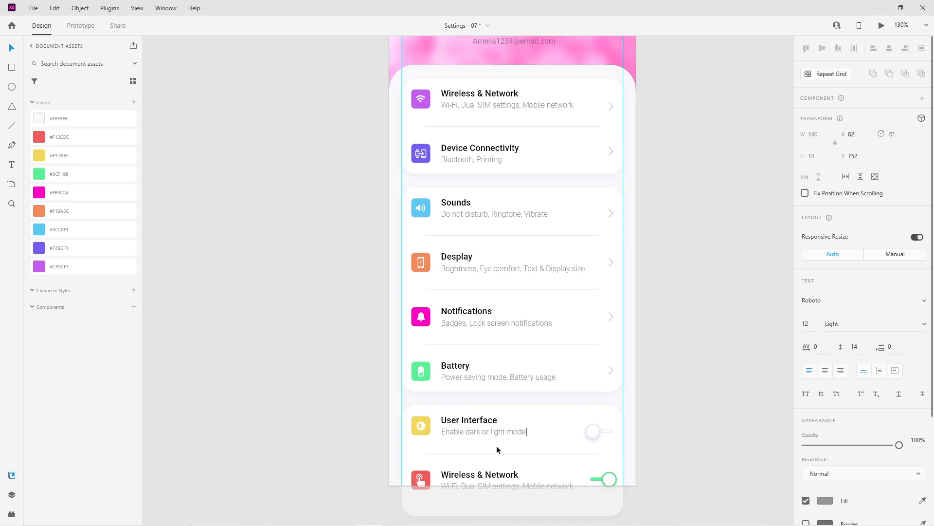
Change the third card's second row to the title "Digital balance" and the subtitle "Screen time management".
double_click(480, 473)
type("Digital balance")
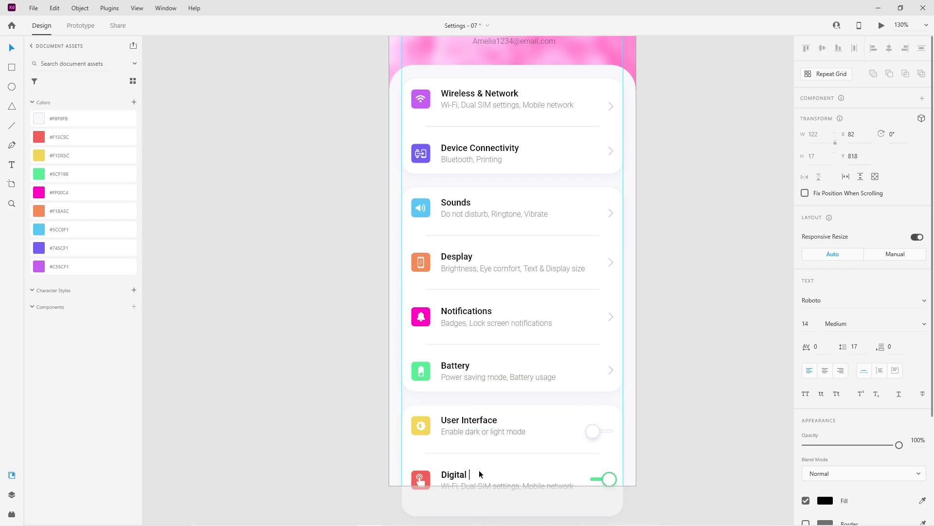
double_click(524, 485)
type("Screen time management")
left_click(349, 476)
left_click_drag(385, 370, 347, 415)
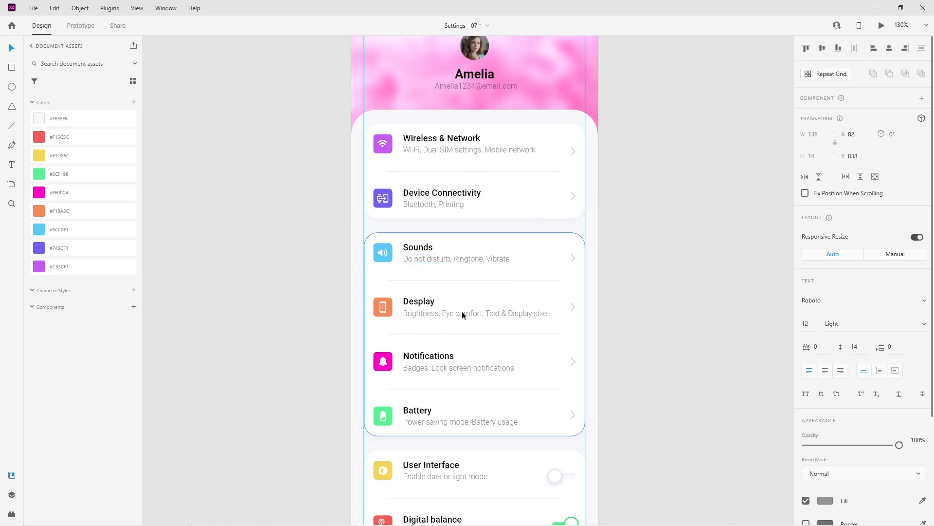
scroll(506, 329, "down", 1)
scroll(484, 289, "down", 3)
scroll(483, 287, "down", 2)
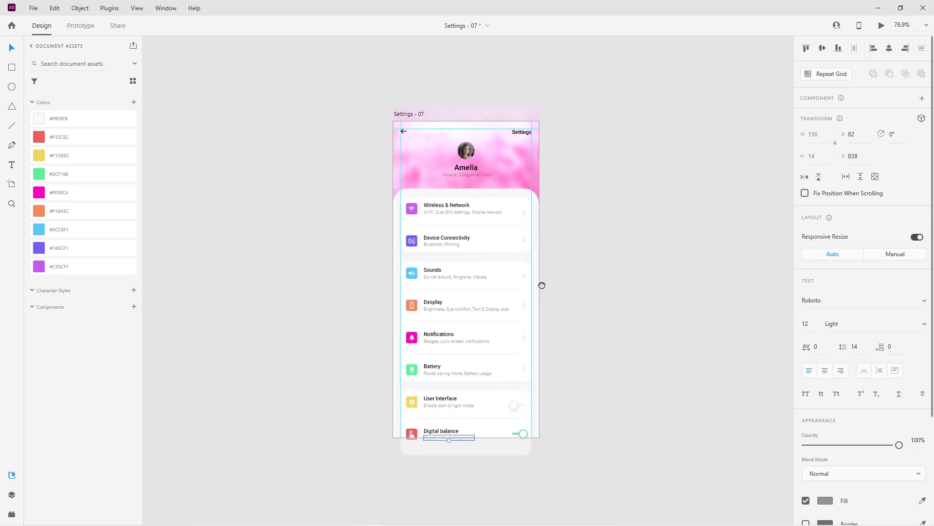